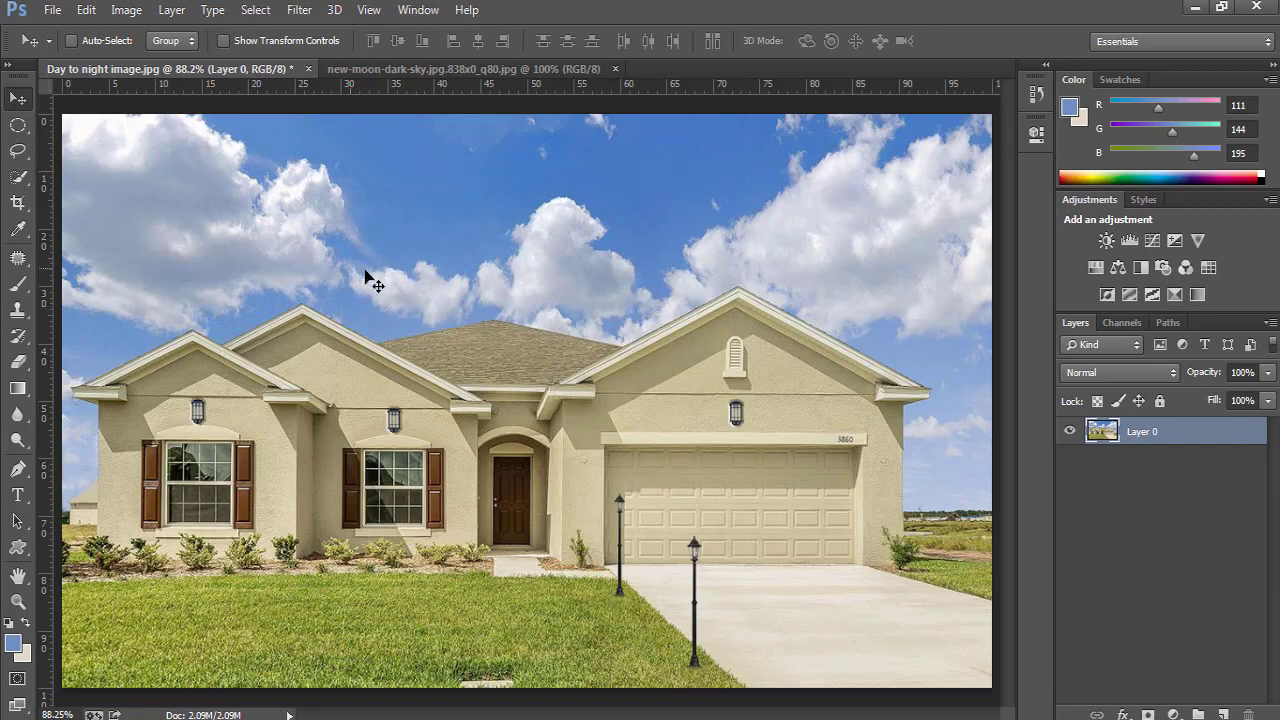
- Start a Pen path at the photo's right edge on the horizon, tracing up the house's right wall and around the eave
{"action": "key", "text": "p"}
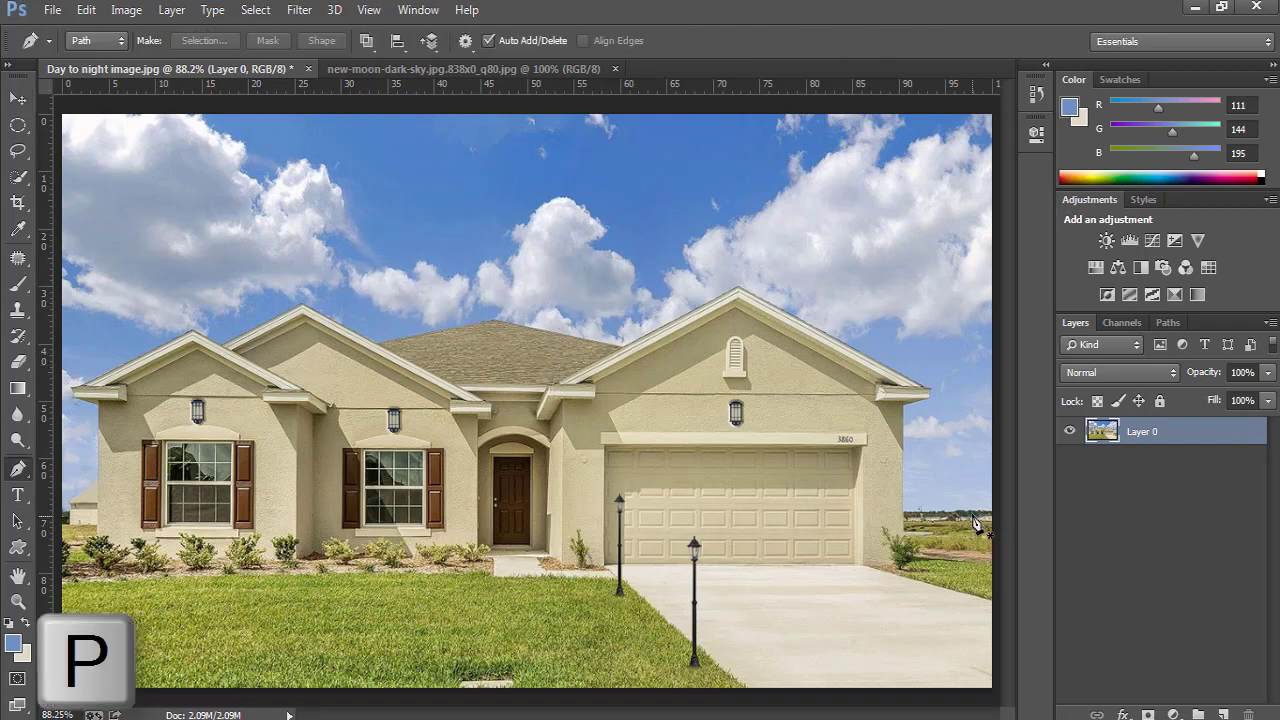
{"action": "left_click", "coordinate": [982, 500]}
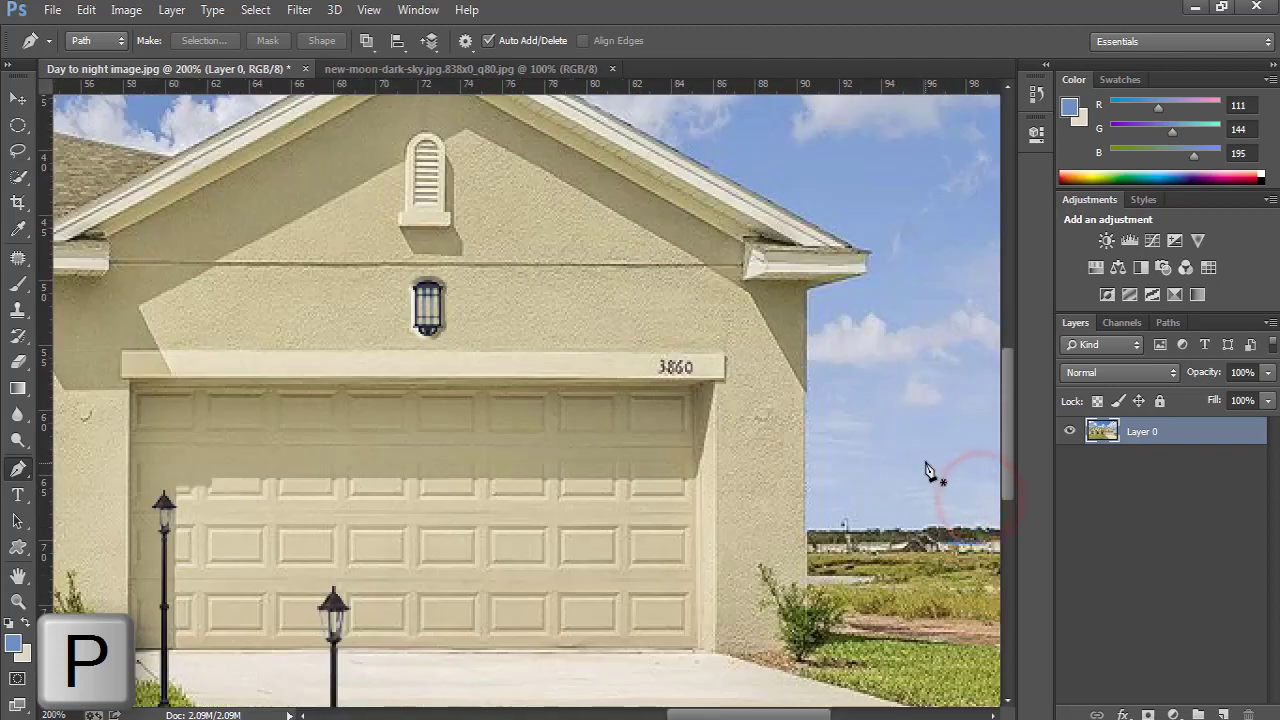
{"action": "left_click_drag", "start_coordinate": [922, 460], "coordinate": [537, 361]}
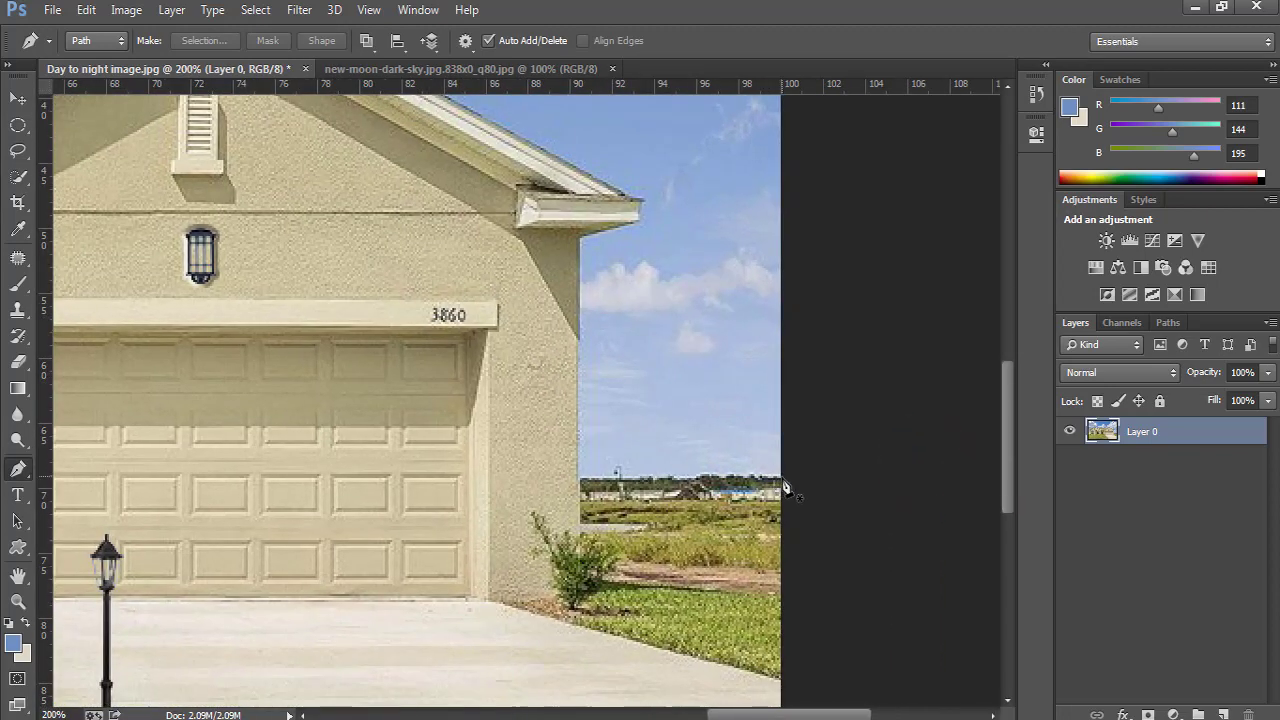
{"action": "left_click", "coordinate": [781, 478]}
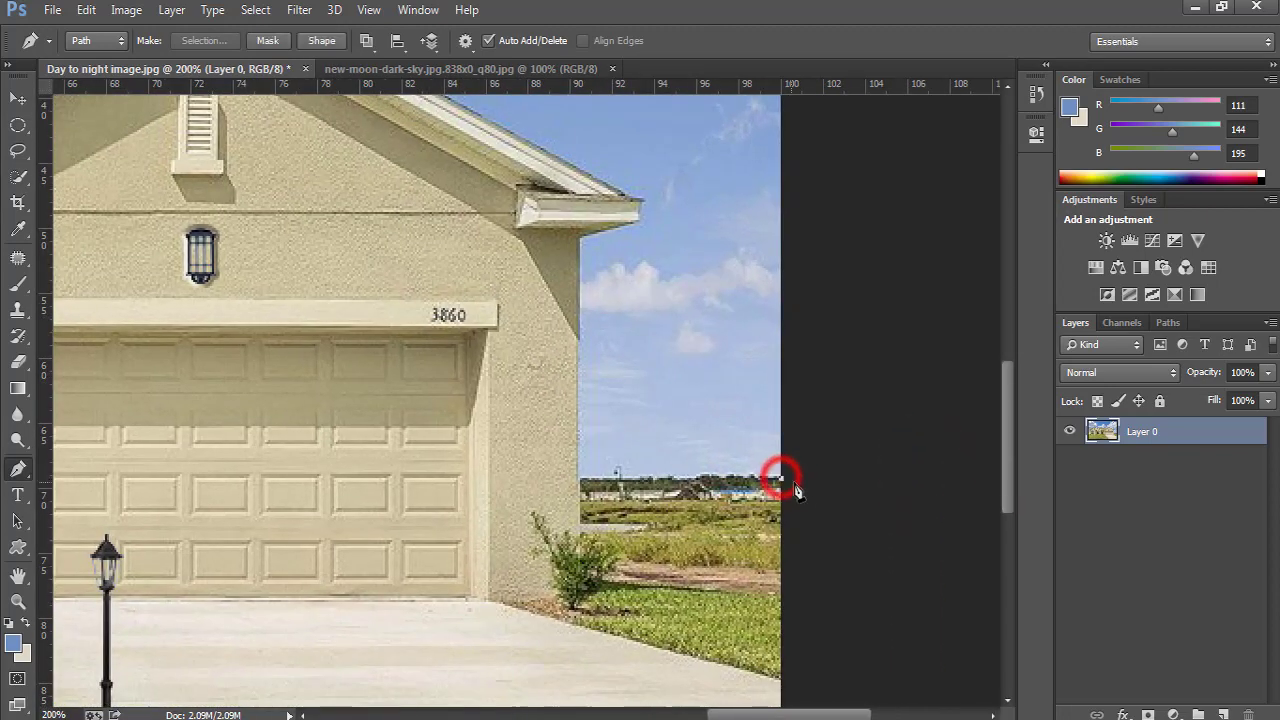
{"action": "left_click", "coordinate": [580, 478]}
{"action": "left_click", "coordinate": [580, 237]}
{"action": "left_click", "coordinate": [633, 224]}
{"action": "left_click", "coordinate": [640, 222]}
{"action": "left_click", "coordinate": [647, 200]}
{"action": "left_click", "coordinate": [636, 198]}
- Continue the path over the garage gable's ridge and through the roof valley to the peak of the central shingled roof
{"action": "left_click_drag", "start_coordinate": [533, 270], "coordinate": [628, 391]}
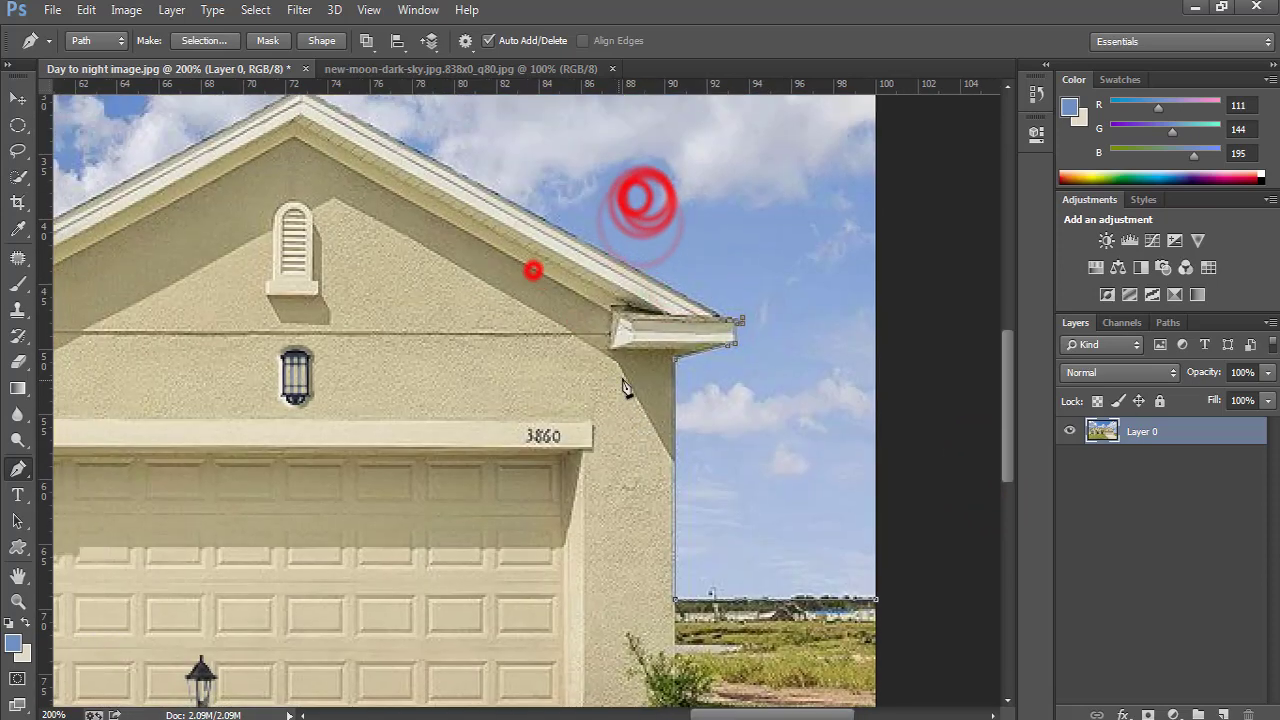
{"action": "left_click", "coordinate": [508, 195]}
{"action": "left_click_drag", "start_coordinate": [494, 254], "coordinate": [581, 340]}
{"action": "left_click", "coordinate": [386, 174]}
{"action": "left_click_drag", "start_coordinate": [437, 254], "coordinate": [720, 263]}
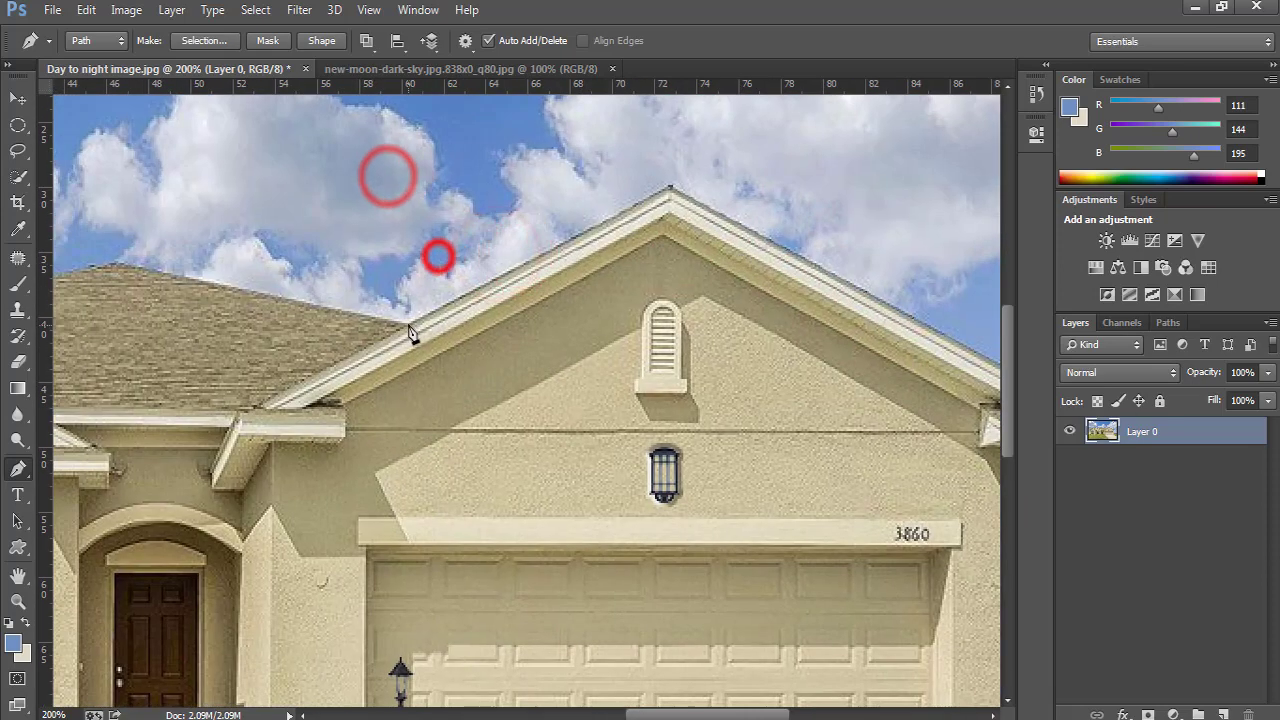
{"action": "left_click", "coordinate": [410, 323]}
{"action": "left_click_drag", "start_coordinate": [428, 357], "coordinate": [643, 440]}
{"action": "left_click_drag", "start_coordinate": [765, 449], "coordinate": [776, 450]}
{"action": "left_click", "coordinate": [457, 353]}
- Extend the path along the roofline over the second gable to the ridge of the leftmost gable
{"action": "left_click", "coordinate": [199, 409]}
{"action": "left_click_drag", "start_coordinate": [348, 411], "coordinate": [742, 422]}
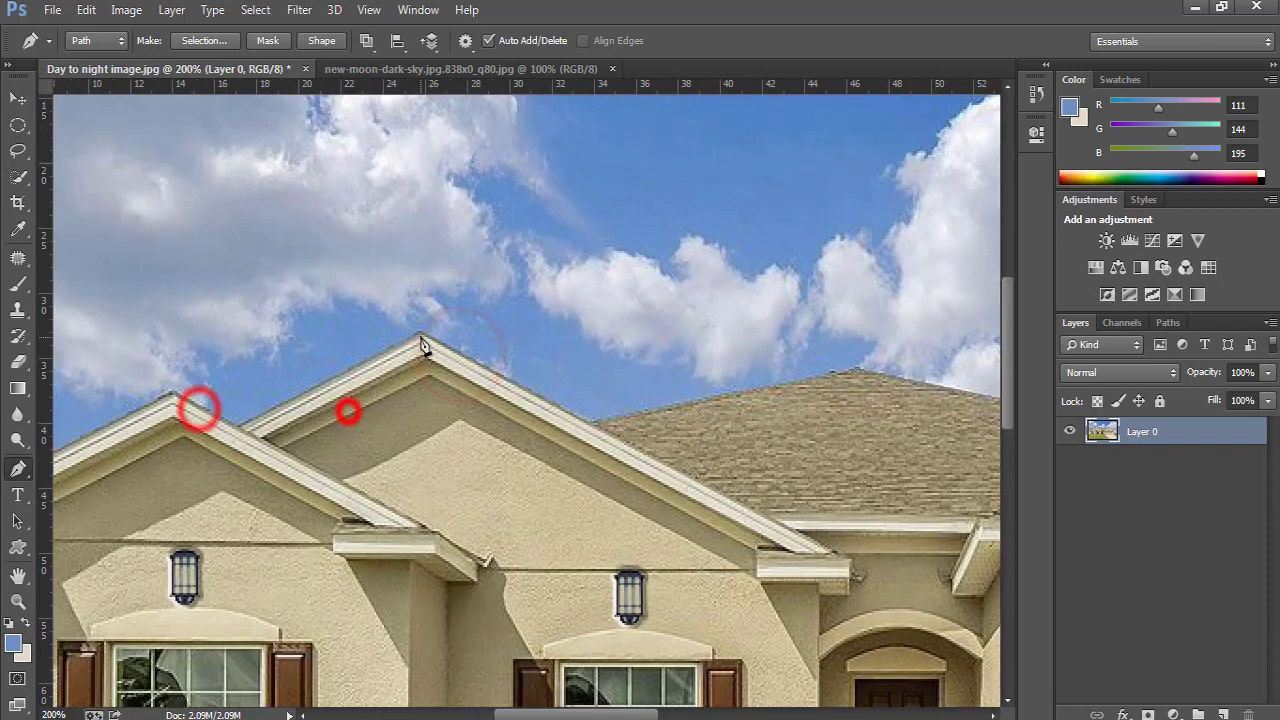
{"action": "left_click", "coordinate": [421, 331]}
{"action": "left_click_drag", "start_coordinate": [438, 408], "coordinate": [658, 400]}
{"action": "left_click", "coordinate": [460, 416]}
{"action": "left_click", "coordinate": [394, 382]}
- Trace the path down the leftmost gable, around its eave and down the house's left wall to the neighbouring roof
{"action": "left_click_drag", "start_coordinate": [144, 575], "coordinate": [396, 460]}
{"action": "left_click", "coordinate": [390, 393]}
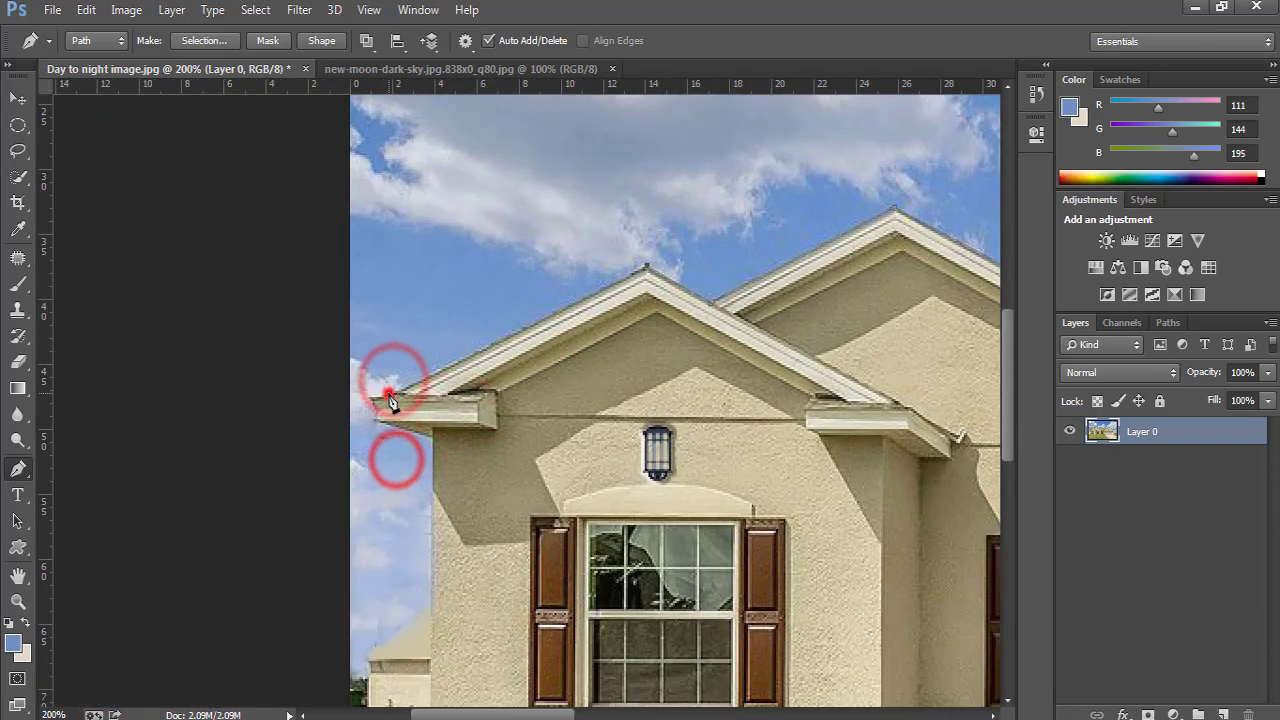
{"action": "left_click", "coordinate": [372, 397]}
{"action": "left_click", "coordinate": [376, 416]}
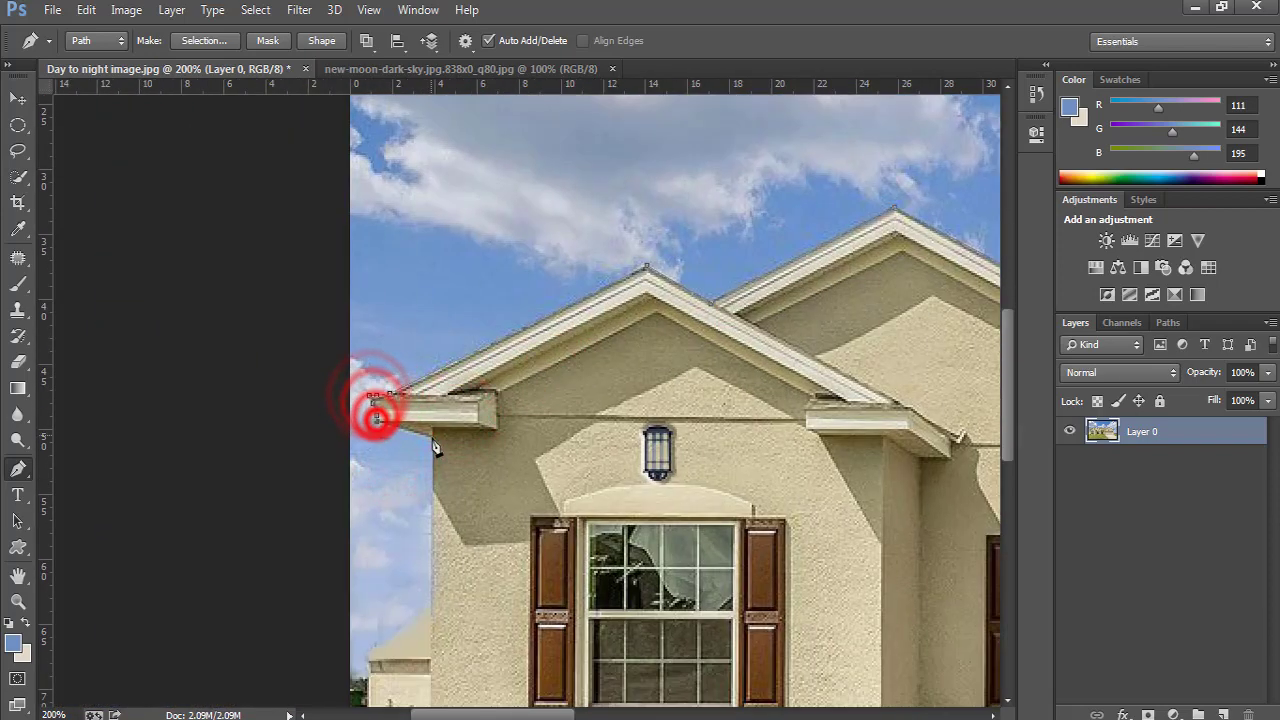
{"action": "left_click", "coordinate": [432, 438]}
{"action": "left_click", "coordinate": [431, 607]}
- Follow the neighbouring building's roof and wall with the path to the photo's left edge
{"action": "left_click_drag", "start_coordinate": [506, 497], "coordinate": [641, 247]}
{"action": "left_click", "coordinate": [504, 403]}
{"action": "left_click", "coordinate": [504, 413]}
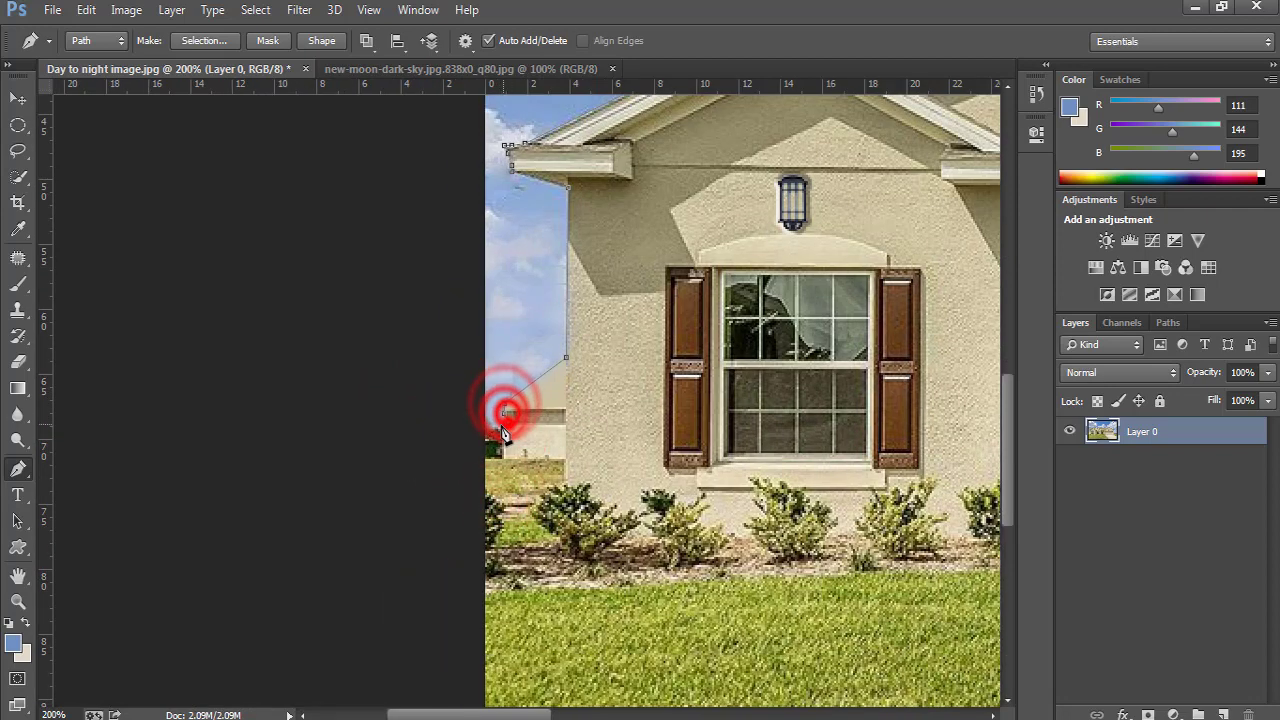
{"action": "left_click", "coordinate": [505, 425]}
{"action": "left_click", "coordinate": [504, 457]}
{"action": "left_click", "coordinate": [485, 459]}
- Carry the path around the outside of the canvas above the sky and close it at its starting point
{"action": "left_click", "coordinate": [425, 231]}
{"action": "right_click", "coordinate": [549, 280]}
{"action": "left_click", "coordinate": [612, 321]}
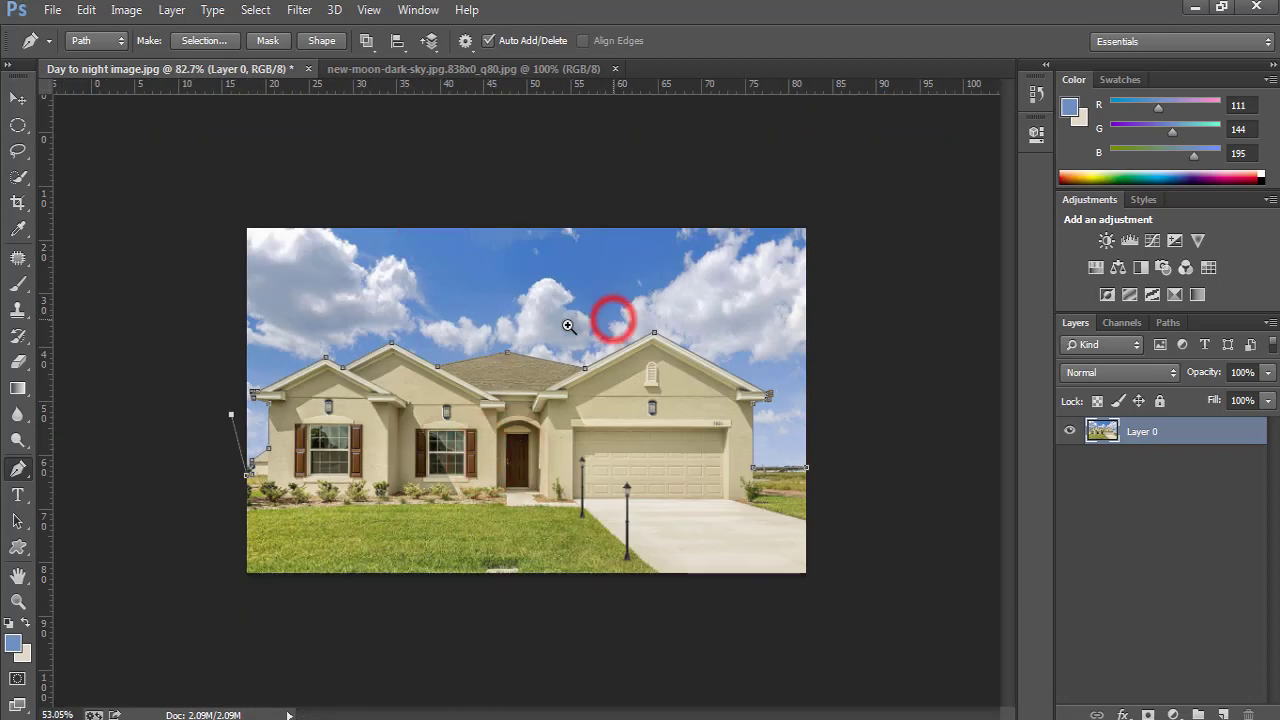
{"action": "left_click", "coordinate": [220, 323]}
{"action": "left_click", "coordinate": [217, 198]}
{"action": "left_click", "coordinate": [436, 193]}
{"action": "left_click", "coordinate": [718, 185]}
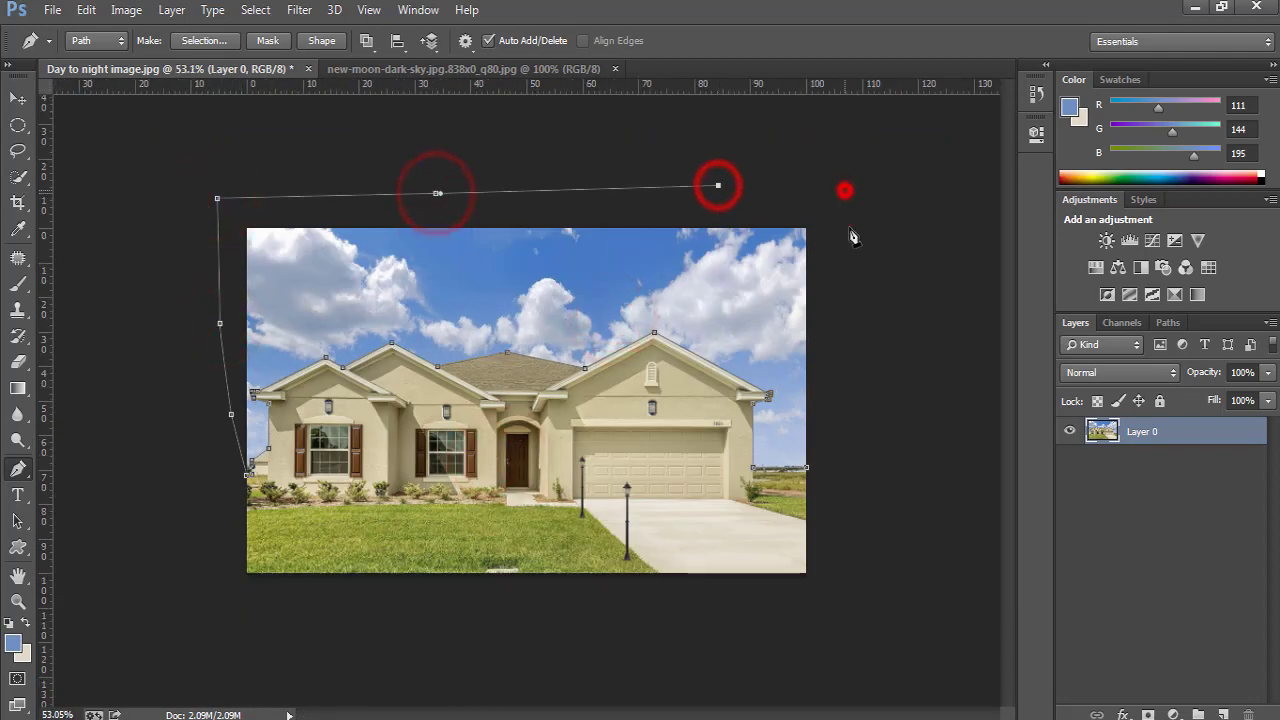
{"action": "left_click", "coordinate": [845, 190]}
{"action": "left_click", "coordinate": [834, 416]}
{"action": "left_click", "coordinate": [831, 482]}
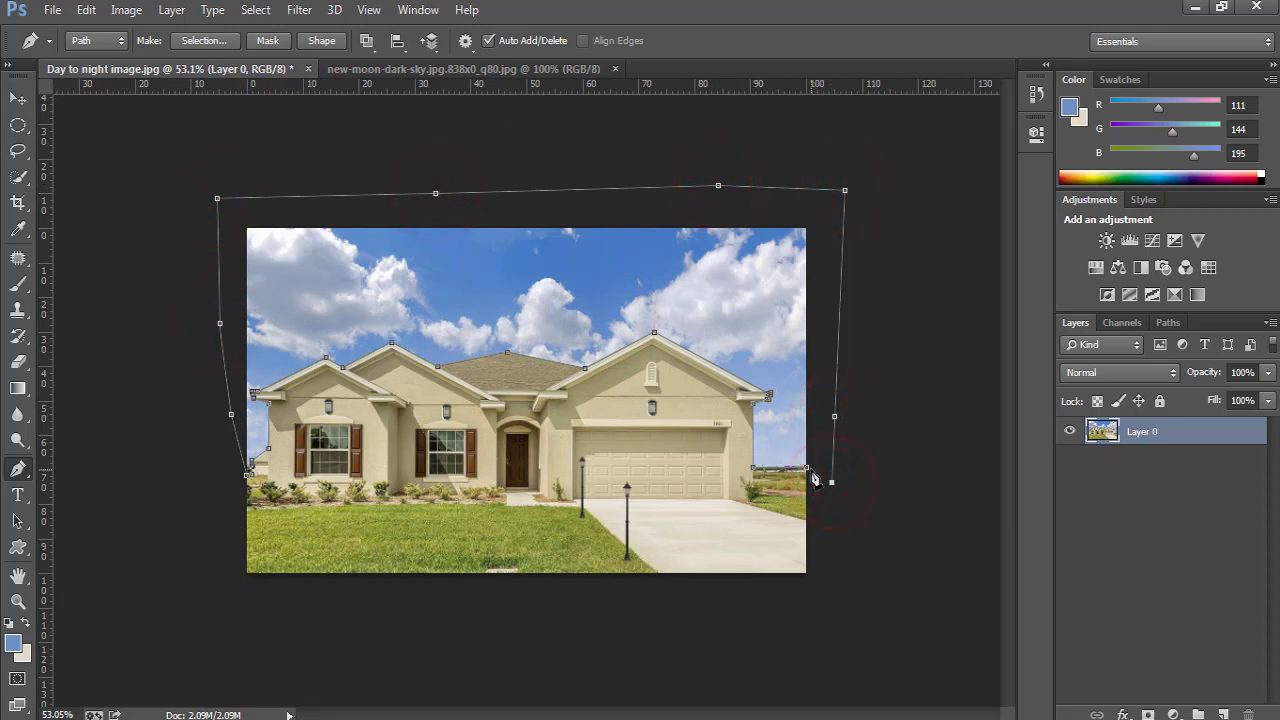
{"action": "left_click", "coordinate": [807, 469]}
- Convert the sky path into a new anti-aliased selection with a feather radius of 0 pixels
{"action": "right_click", "coordinate": [484, 283]}
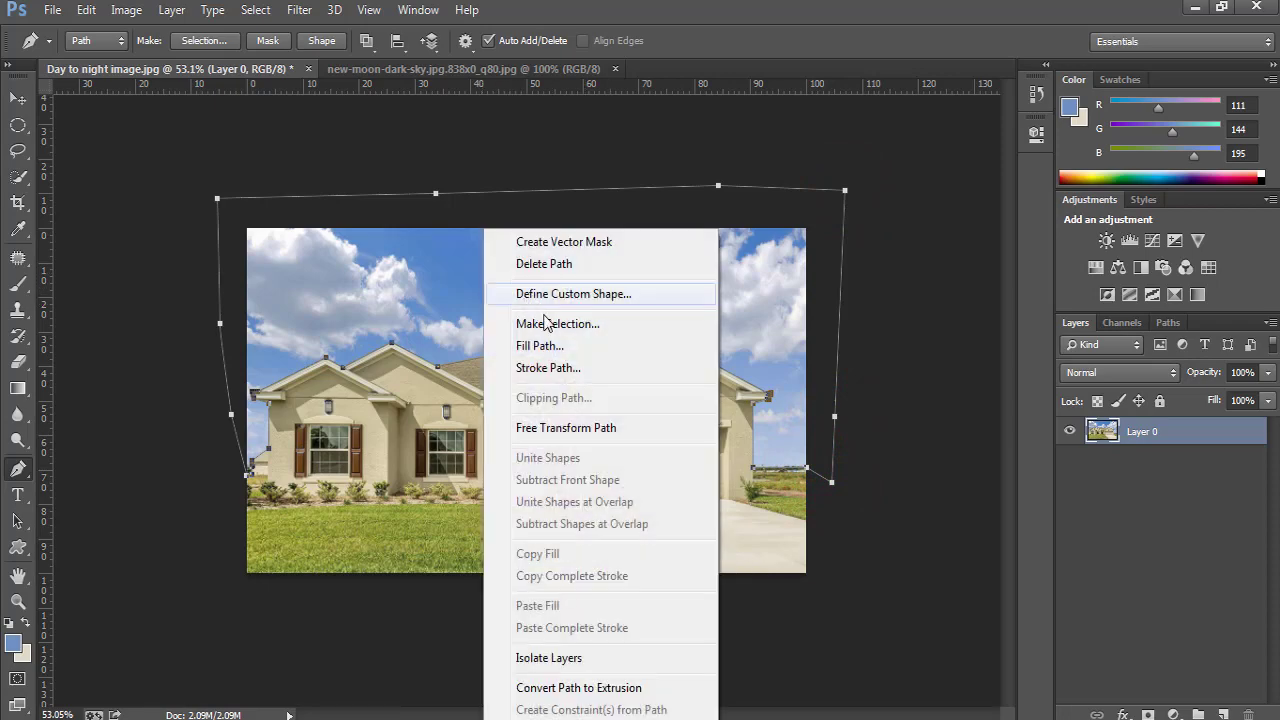
{"action": "left_click", "coordinate": [552, 325]}
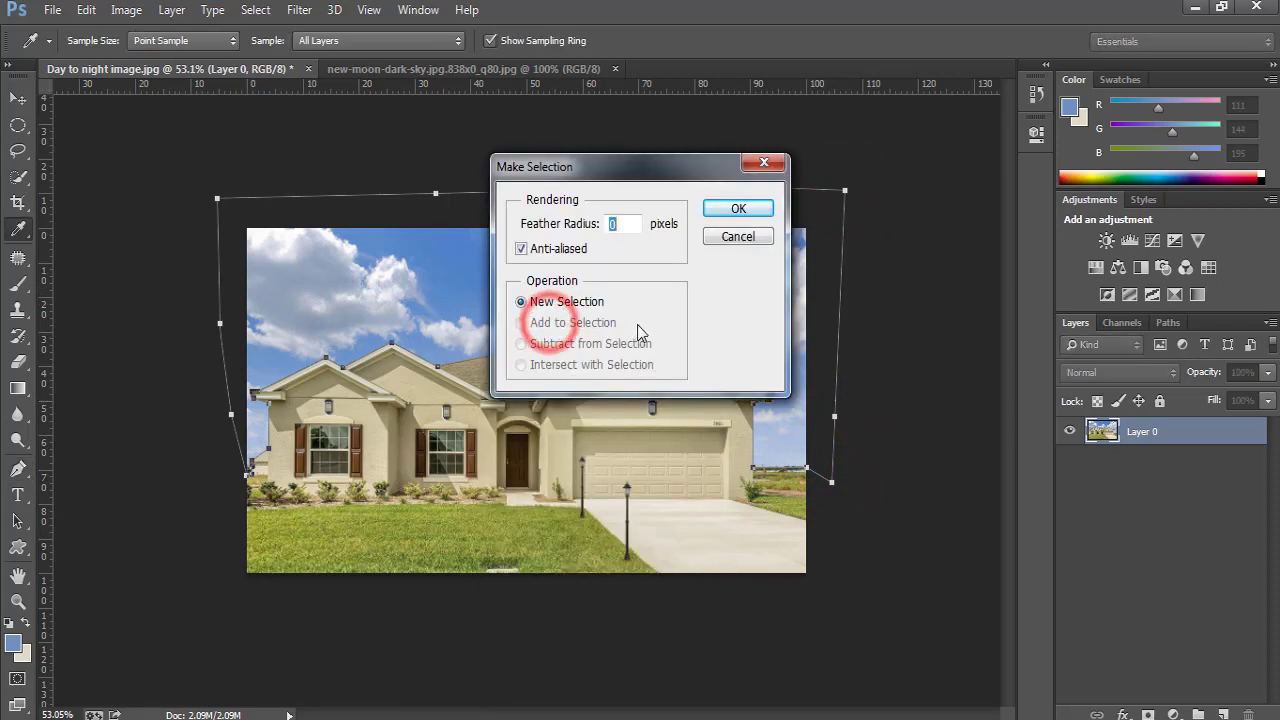
{"action": "left_click", "coordinate": [738, 209]}
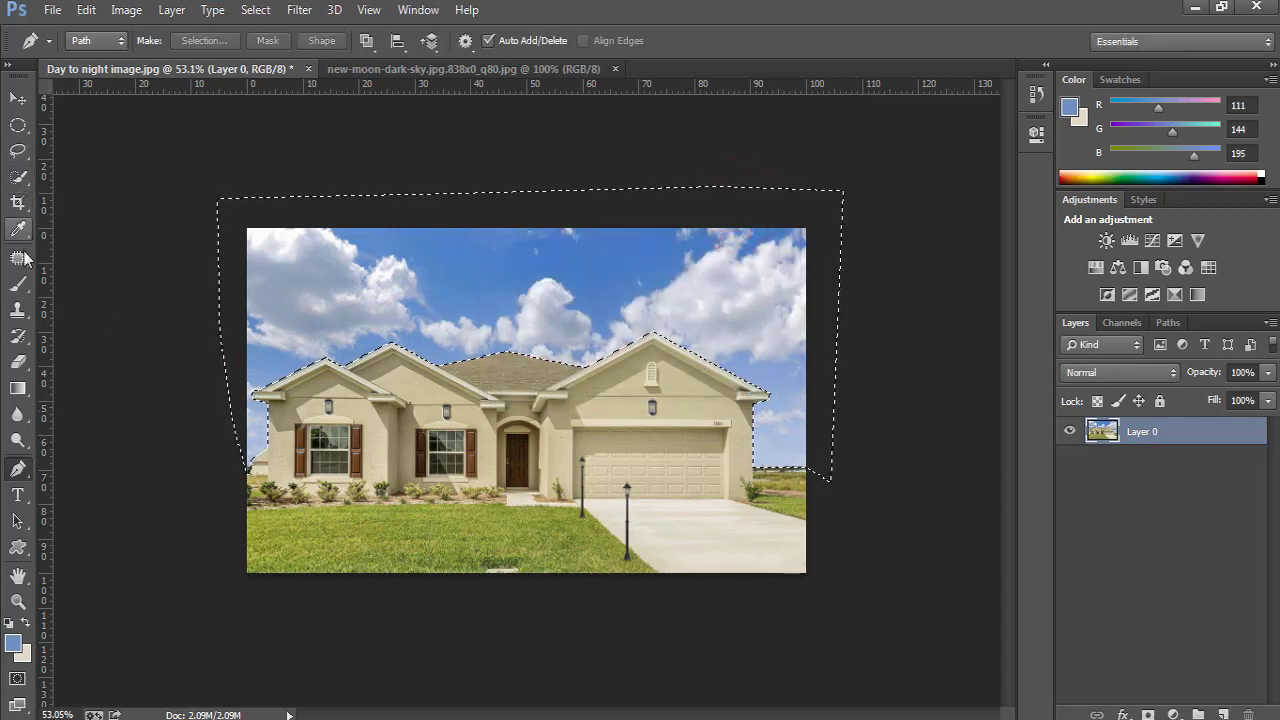
- Open Refine Edge for the sky selection and preview it on black
{"action": "left_click", "coordinate": [22, 178]}
{"action": "left_click", "coordinate": [80, 175]}
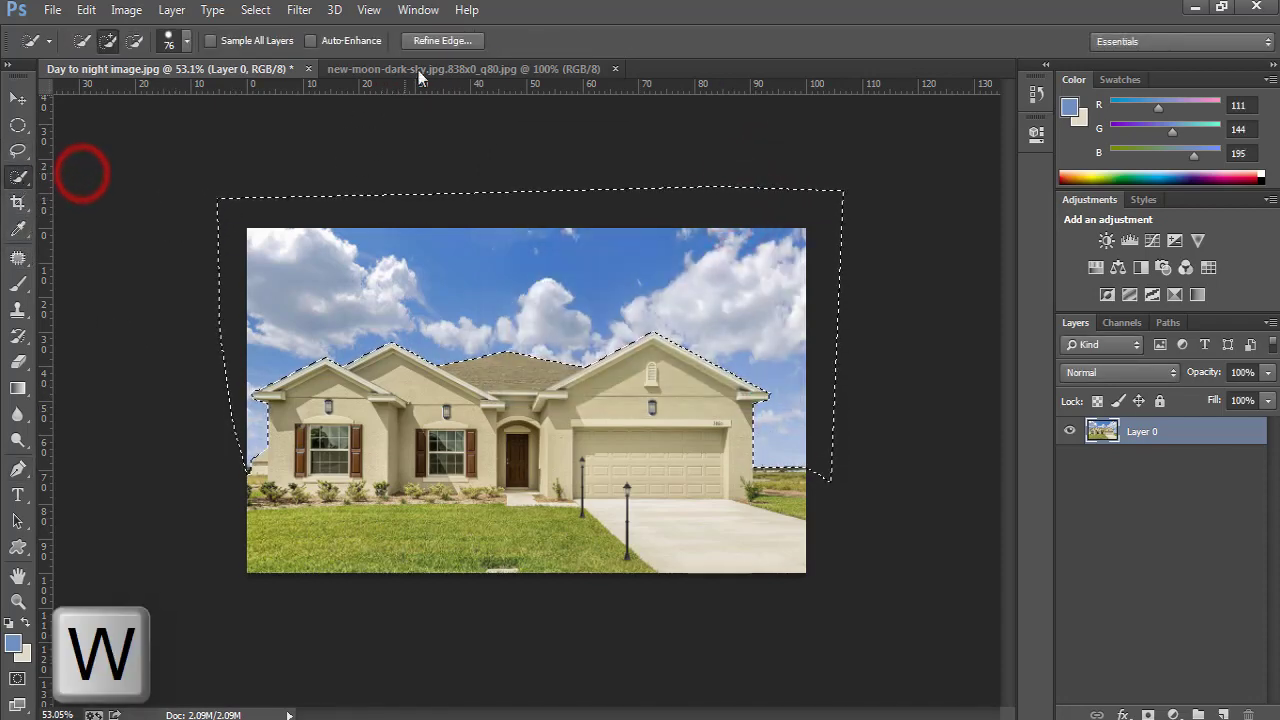
{"action": "left_click", "coordinate": [432, 41]}
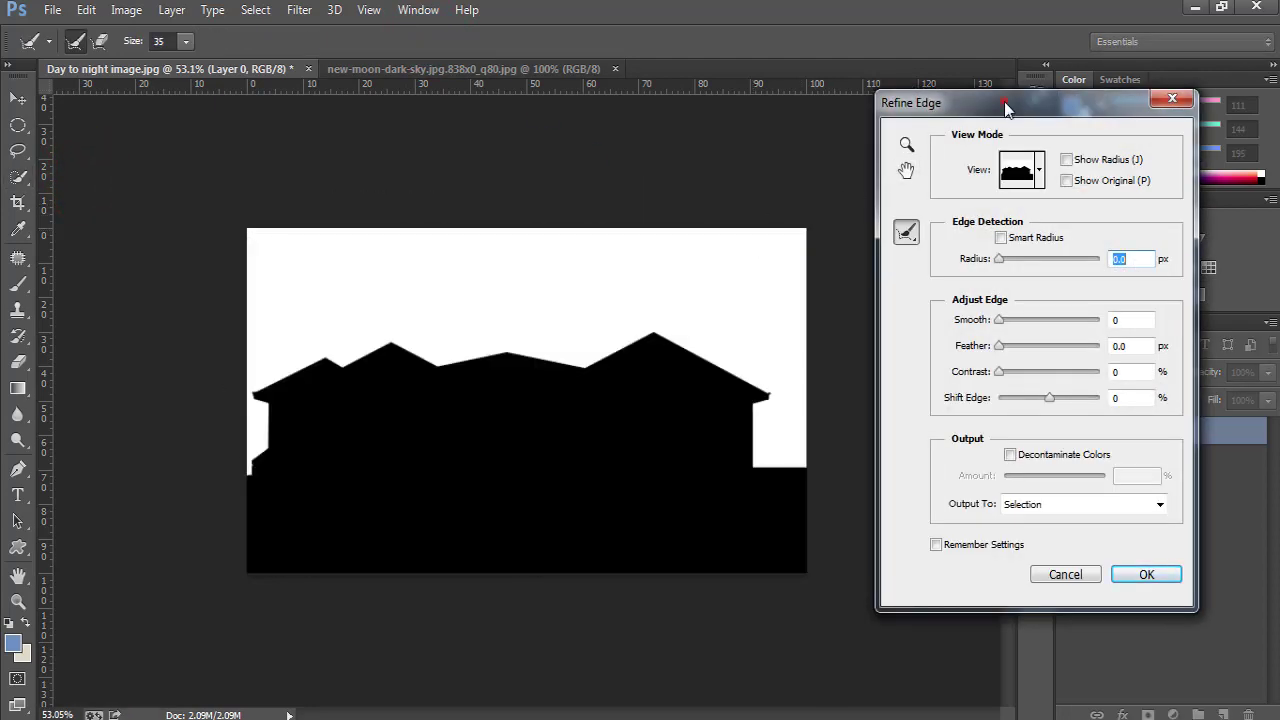
{"action": "left_click_drag", "start_coordinate": [1000, 100], "coordinate": [952, 130]}
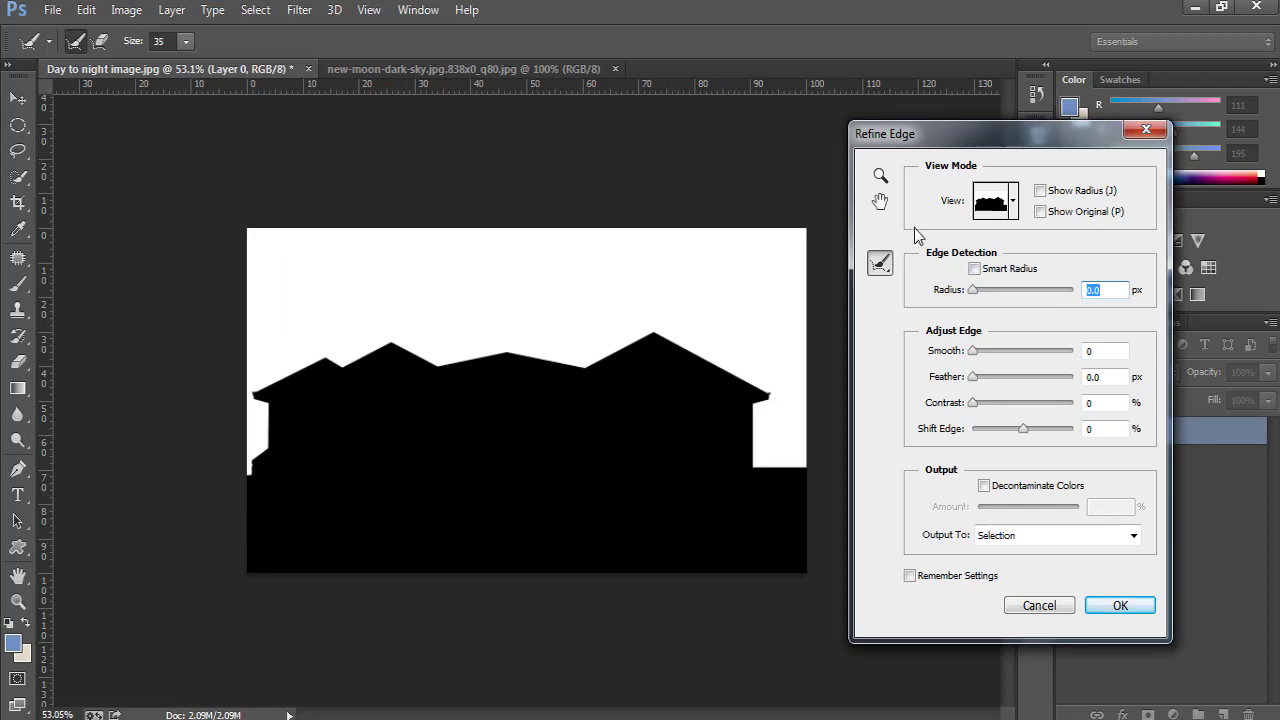
{"action": "left_click", "coordinate": [1013, 200]}
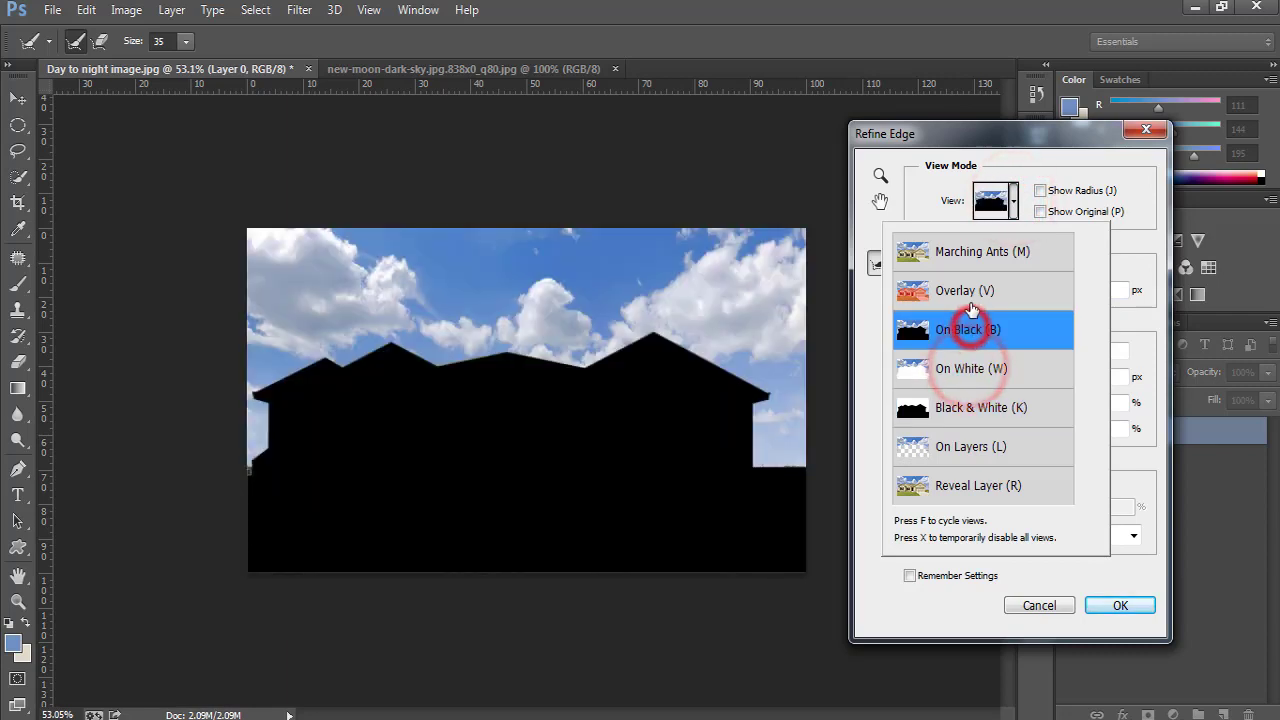
{"action": "left_click", "coordinate": [1138, 256]}
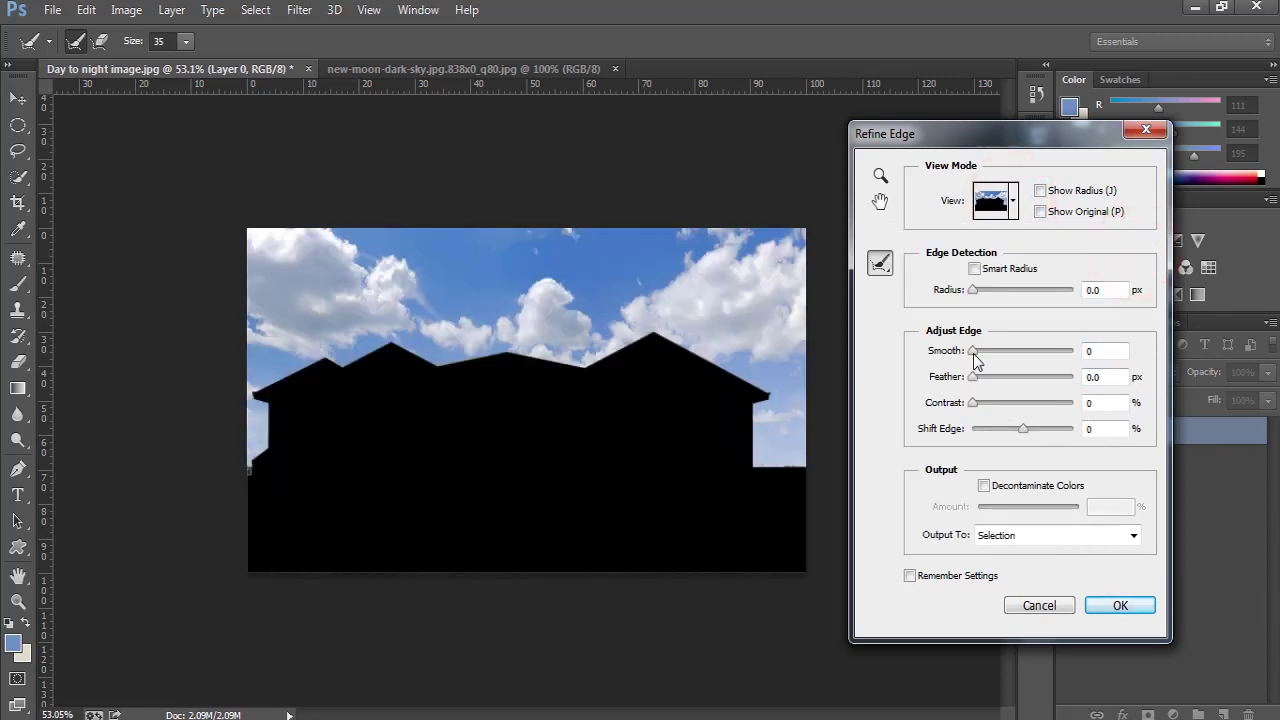
- Refine the selection edge with Smooth 12 and Contrast 31%, and apply it as a selection
{"action": "left_click_drag", "start_coordinate": [973, 352], "coordinate": [980, 351]}
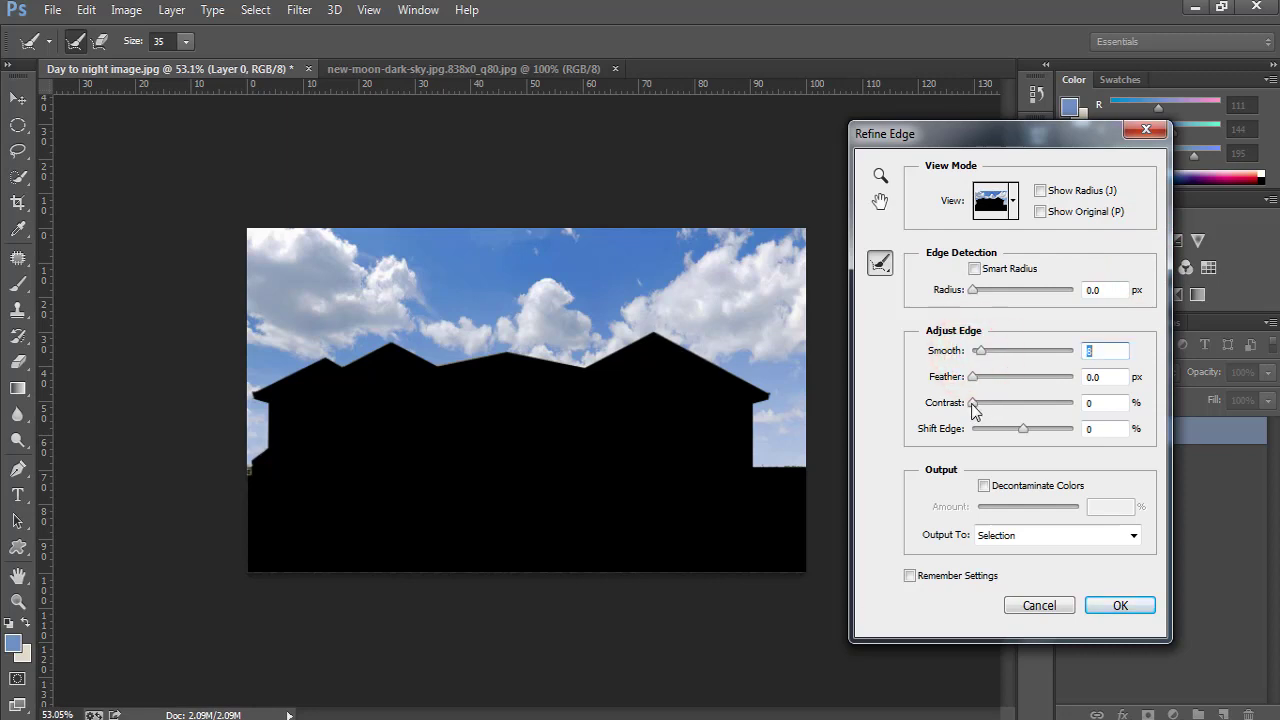
{"action": "left_click_drag", "start_coordinate": [973, 406], "coordinate": [1005, 410]}
{"action": "left_click_drag", "start_coordinate": [980, 351], "coordinate": [984, 351]}
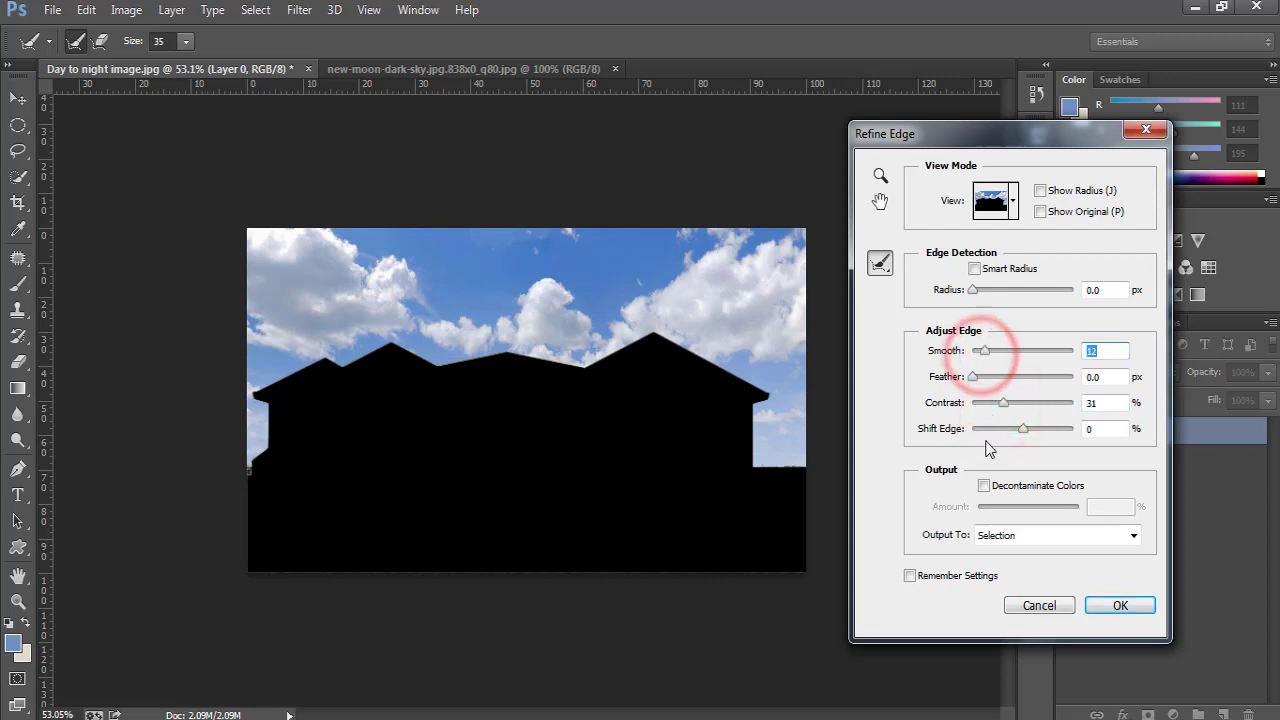
{"action": "left_click", "coordinate": [1115, 606]}
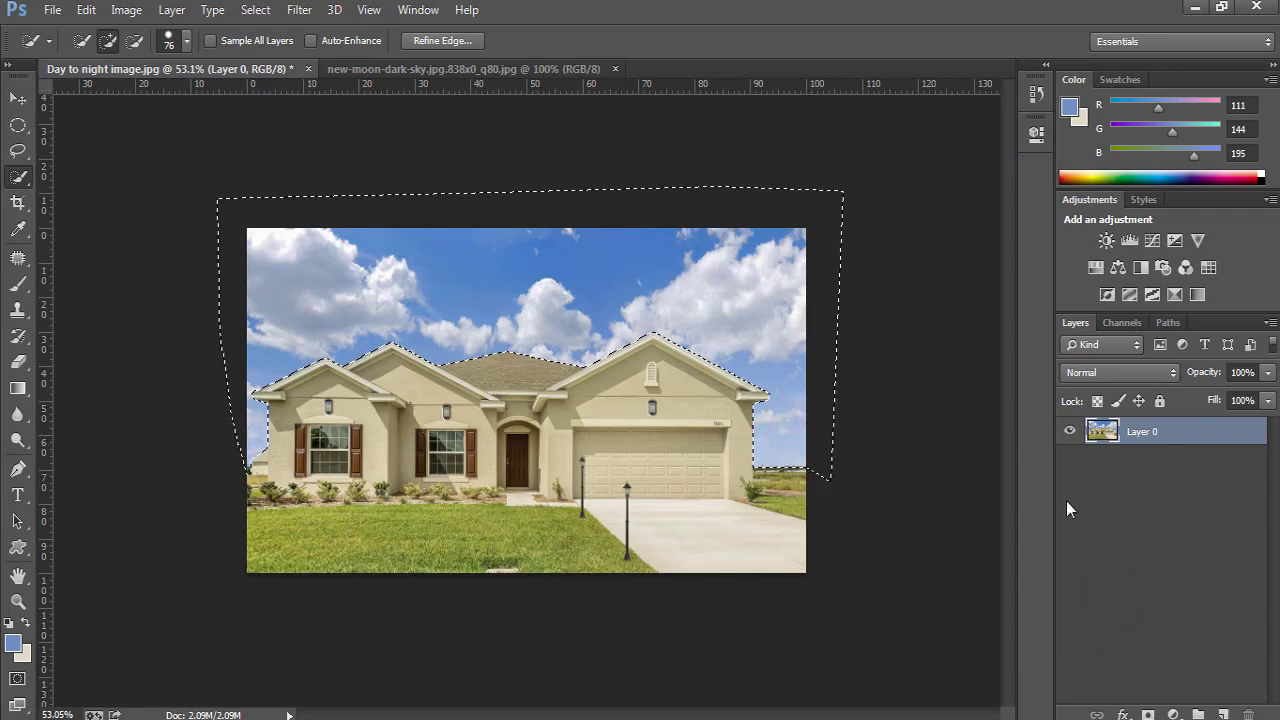
- Delete the selected daytime sky from the house layer and clear the selection
{"action": "key", "text": "Delete"}
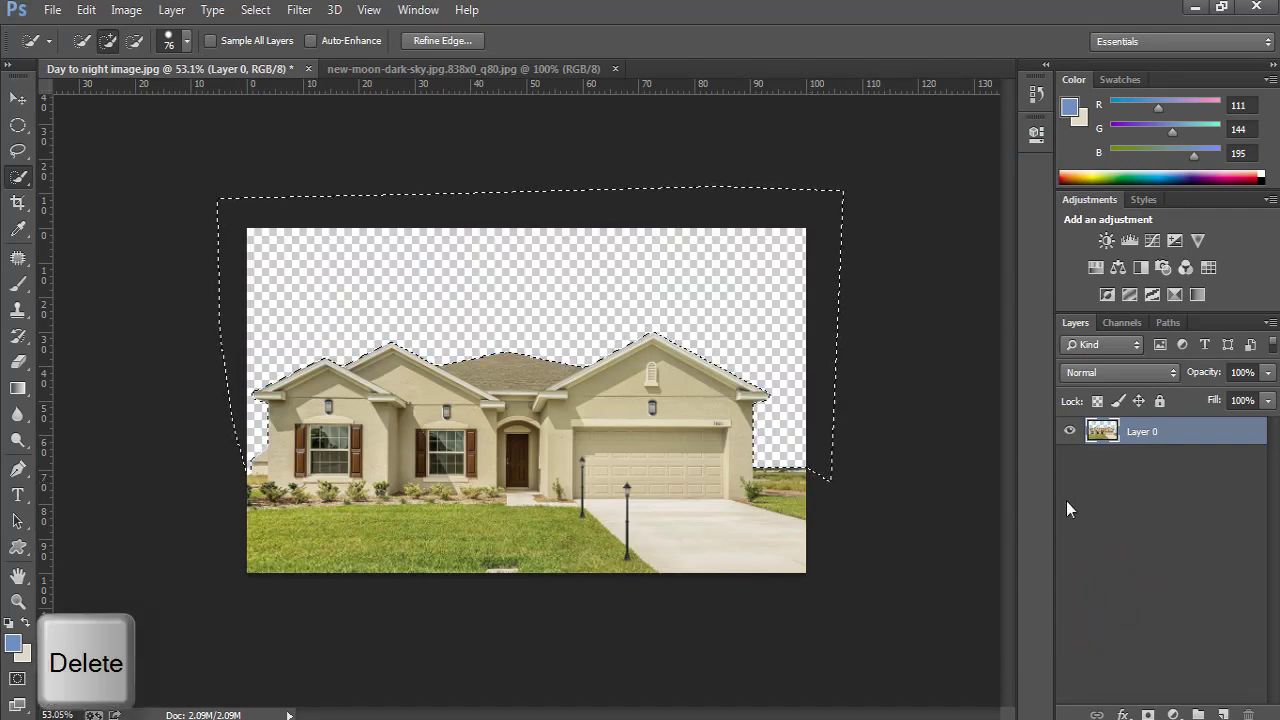
{"action": "key", "text": "ctrl+d"}
{"action": "left_click", "coordinate": [551, 357], "text": "ctrl"}
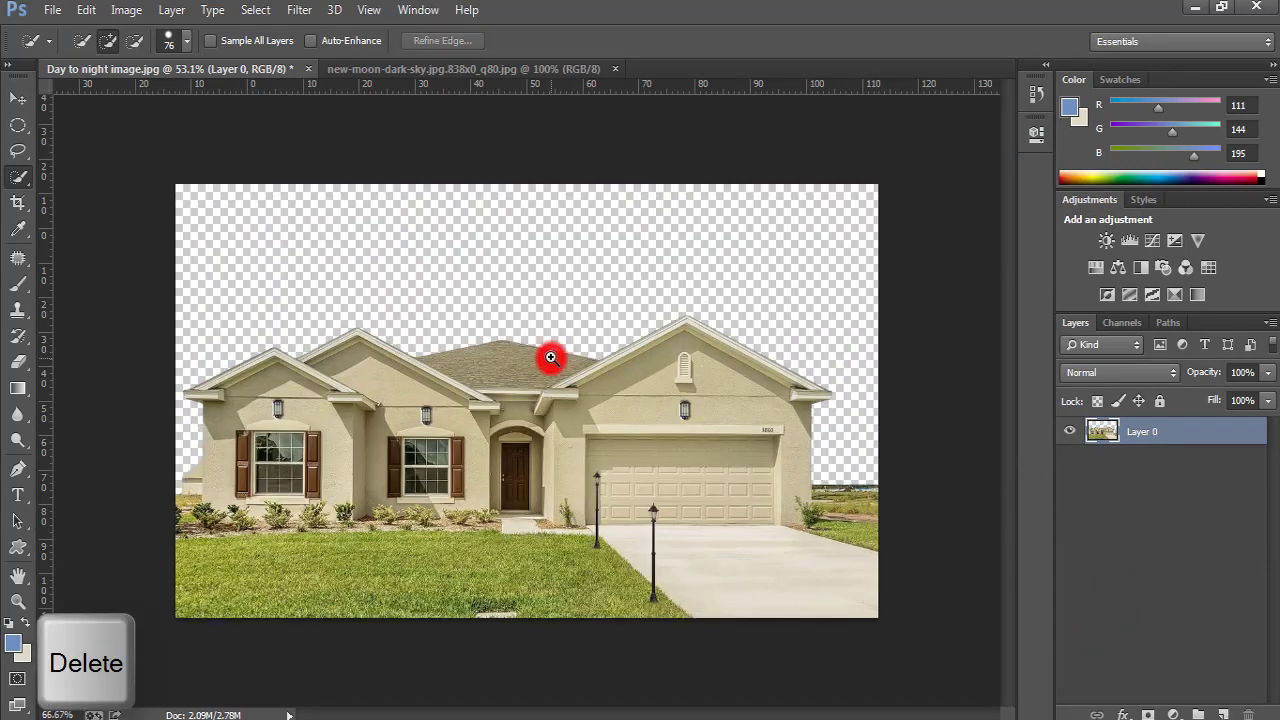
{"action": "left_click", "coordinate": [551, 358], "text": "ctrl"}
{"action": "right_click", "coordinate": [530, 343], "text": "ctrl"}
{"action": "left_click", "coordinate": [577, 358]}
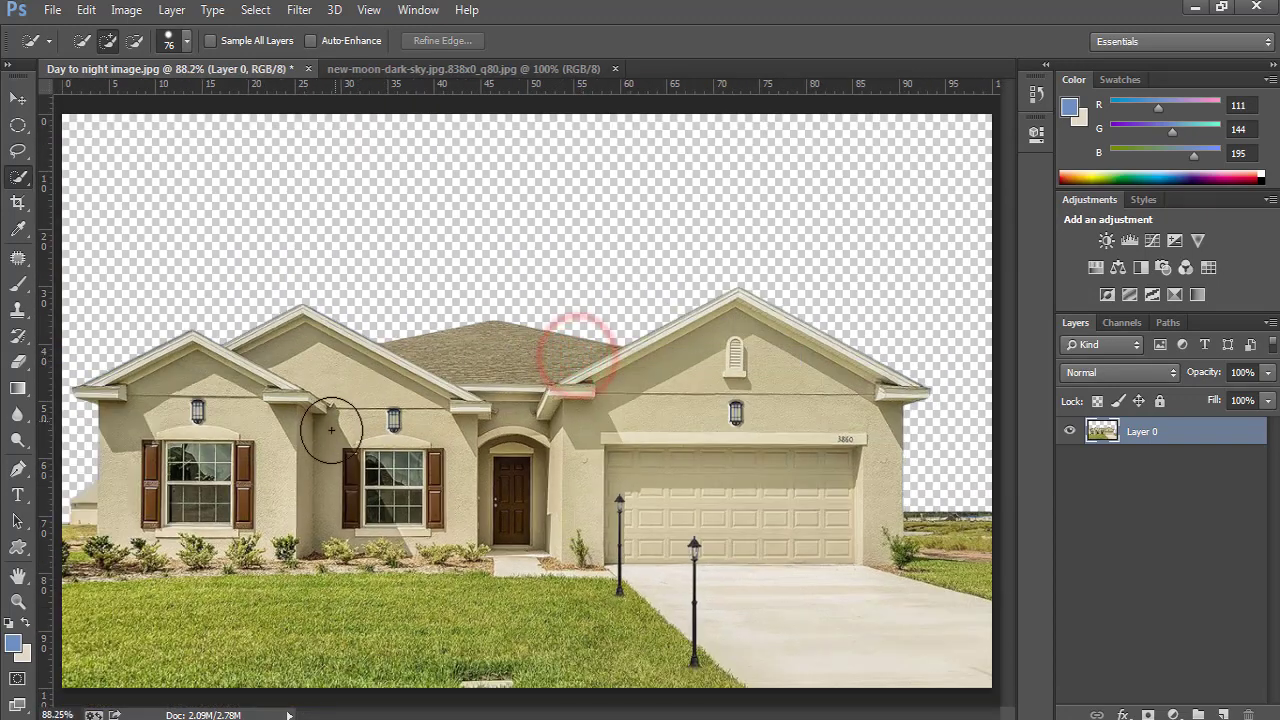
- Add a solid colour fill layer in bright blue 000cff and place it beneath the house layer
{"action": "left_click", "coordinate": [1174, 714]}
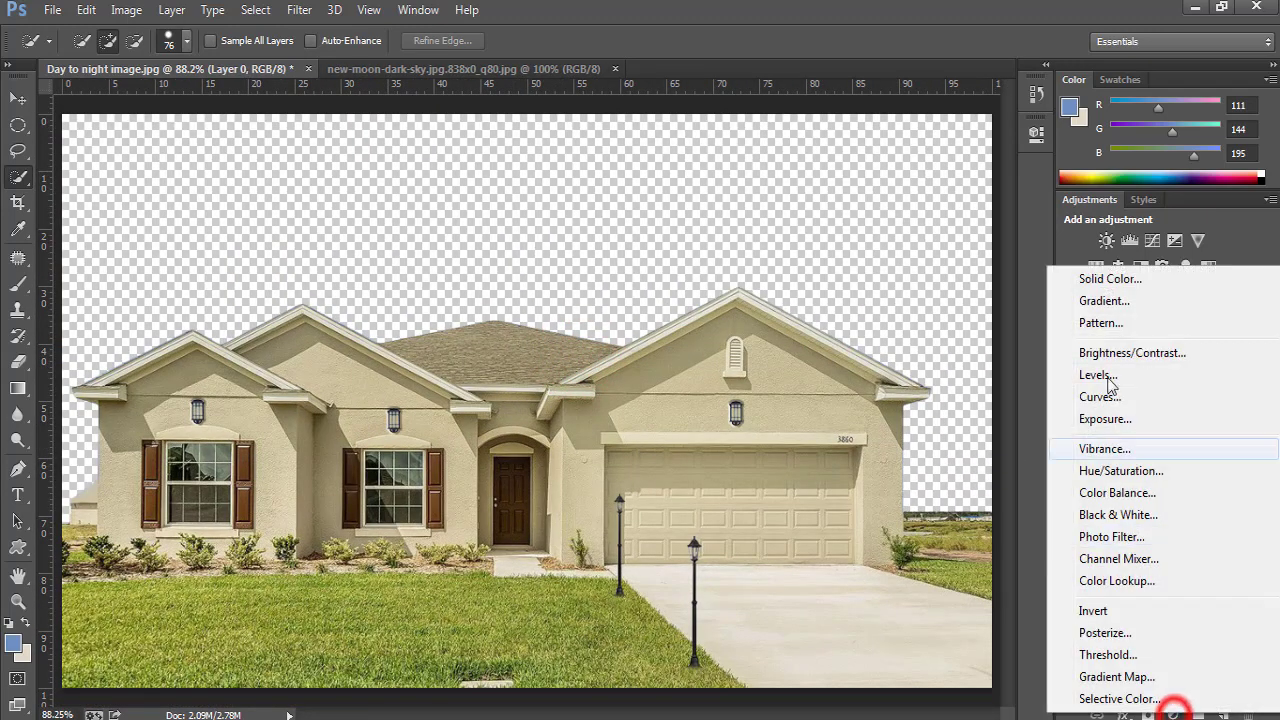
{"action": "left_click", "coordinate": [1104, 275]}
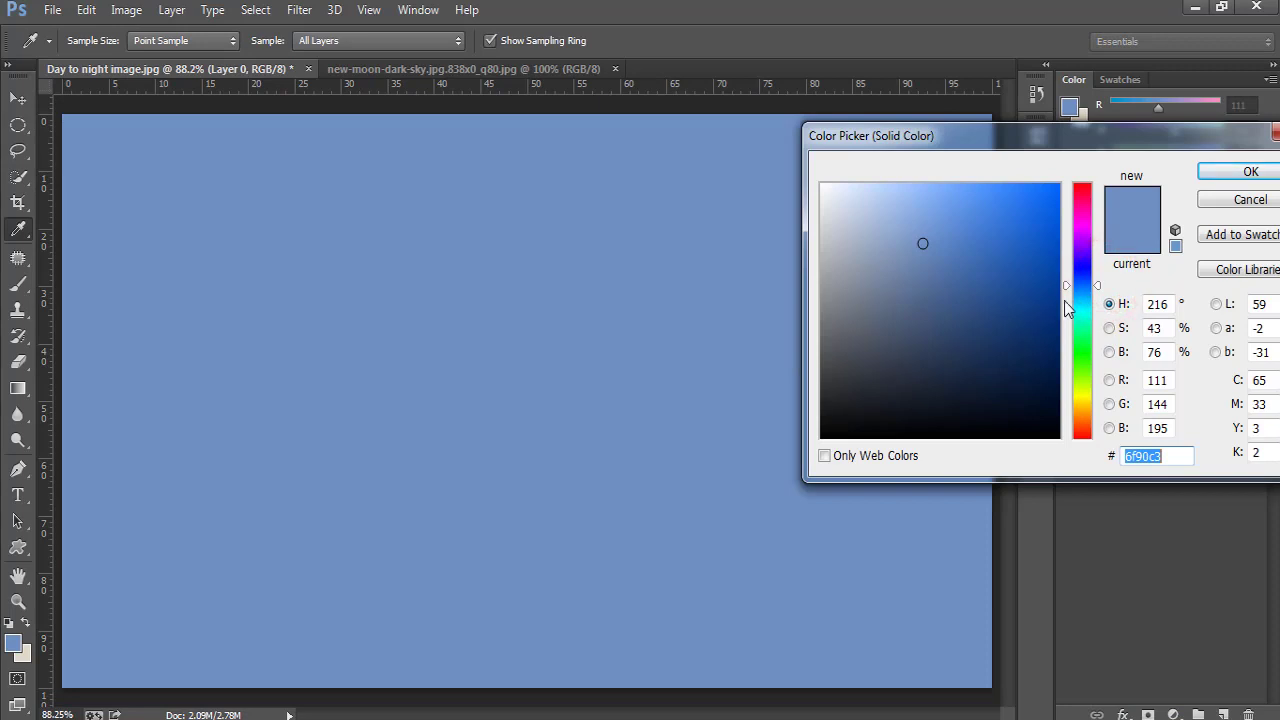
{"action": "left_click", "coordinate": [1083, 271]}
{"action": "left_click", "coordinate": [1052, 187]}
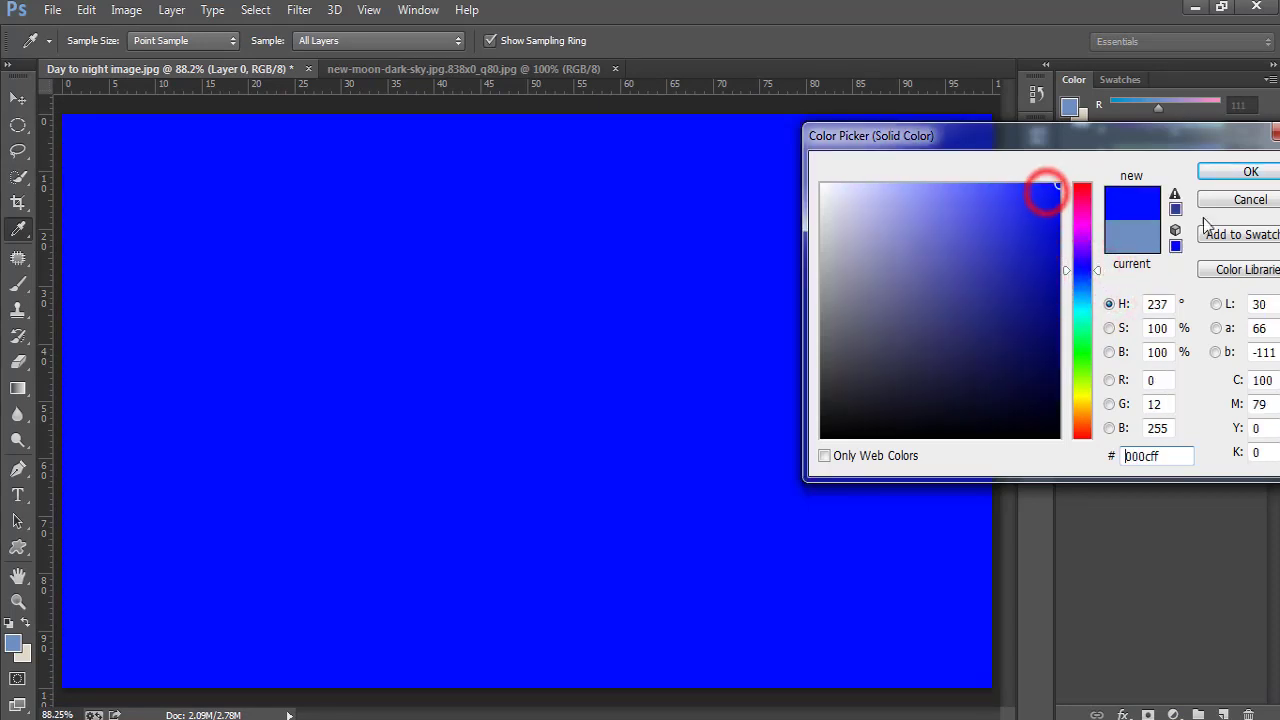
{"action": "left_click", "coordinate": [1243, 172]}
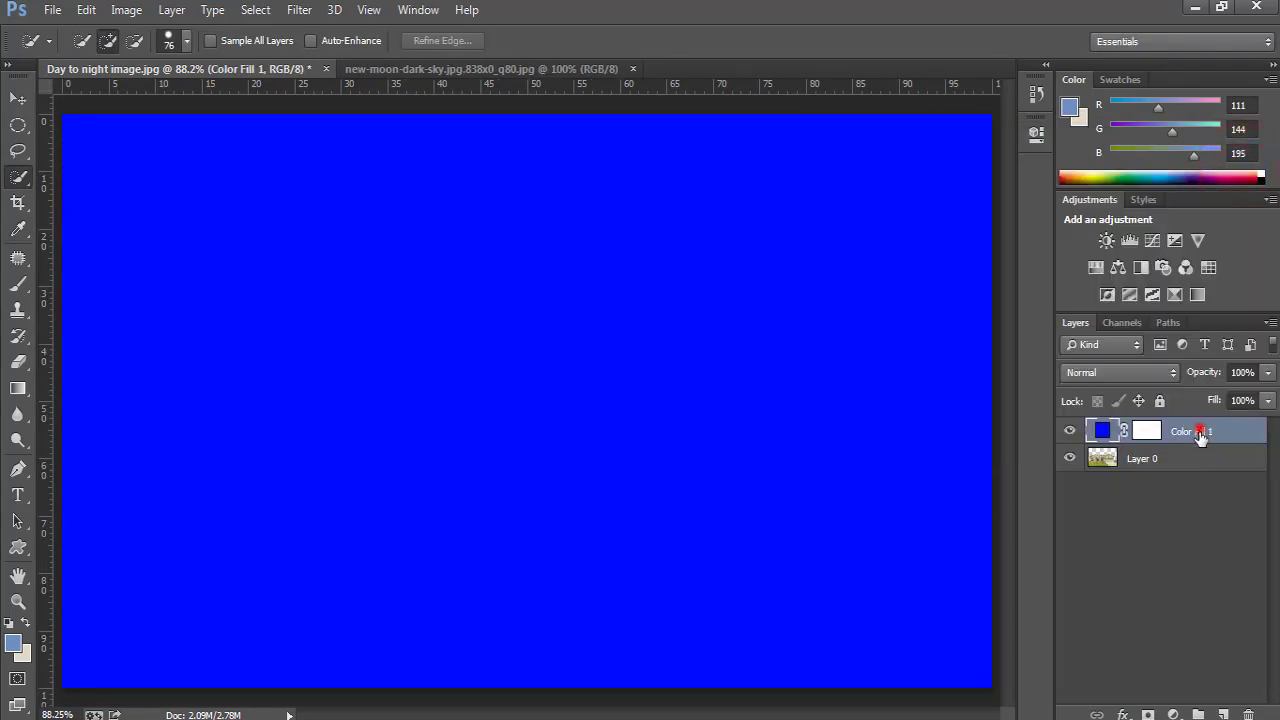
{"action": "left_click_drag", "start_coordinate": [1200, 437], "coordinate": [1200, 478]}
- Inspect the roofline cutout against the blue background and delete the colour fill layer
{"action": "left_click", "coordinate": [646, 351]}
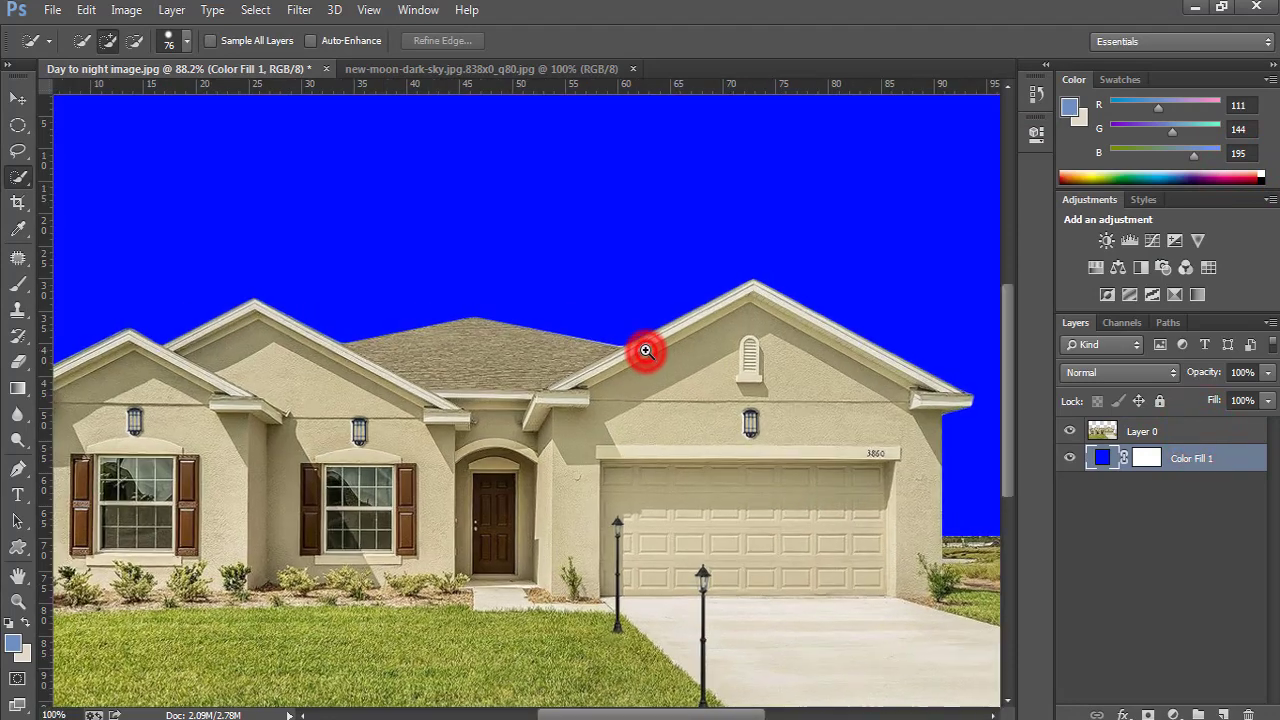
{"action": "left_click", "coordinate": [646, 351]}
{"action": "right_click", "coordinate": [560, 316]}
{"action": "left_click", "coordinate": [600, 330]}
{"action": "left_click", "coordinate": [1148, 460]}
{"action": "key", "text": "Delete"}
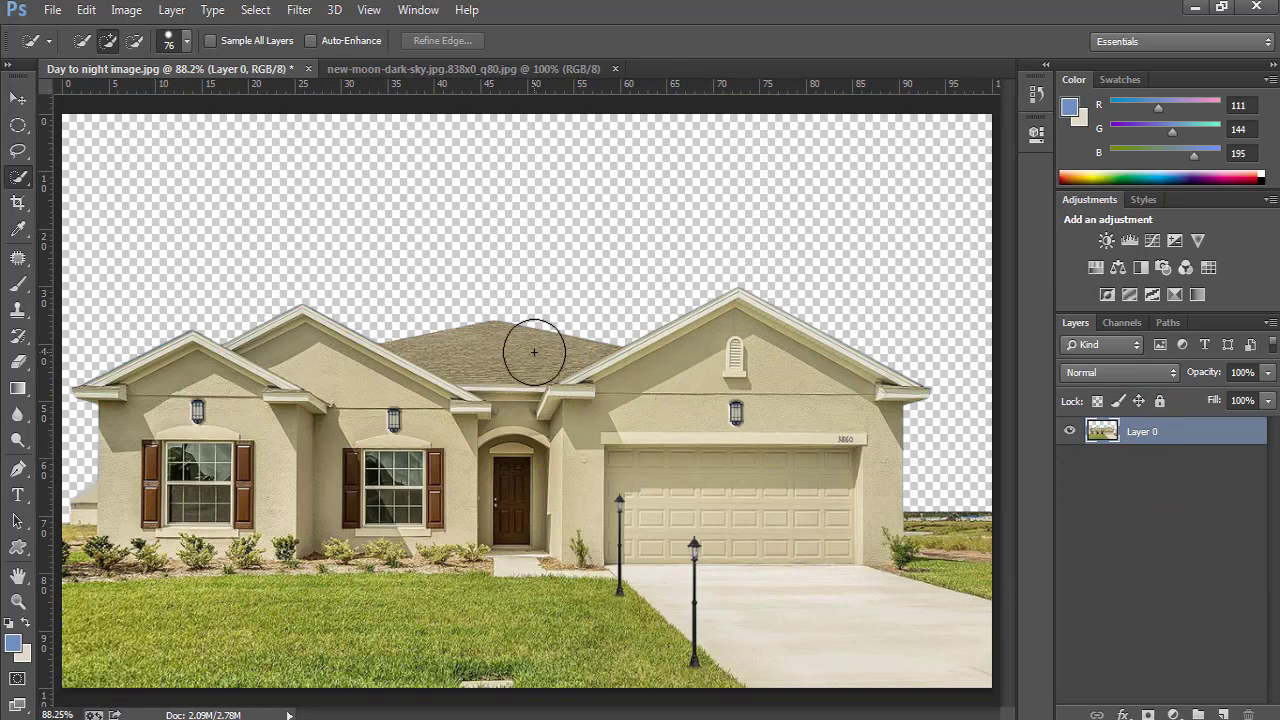
- Unlock the night sky image's background layer, copy the whole image and paste it into the house document
{"action": "left_click", "coordinate": [465, 69]}
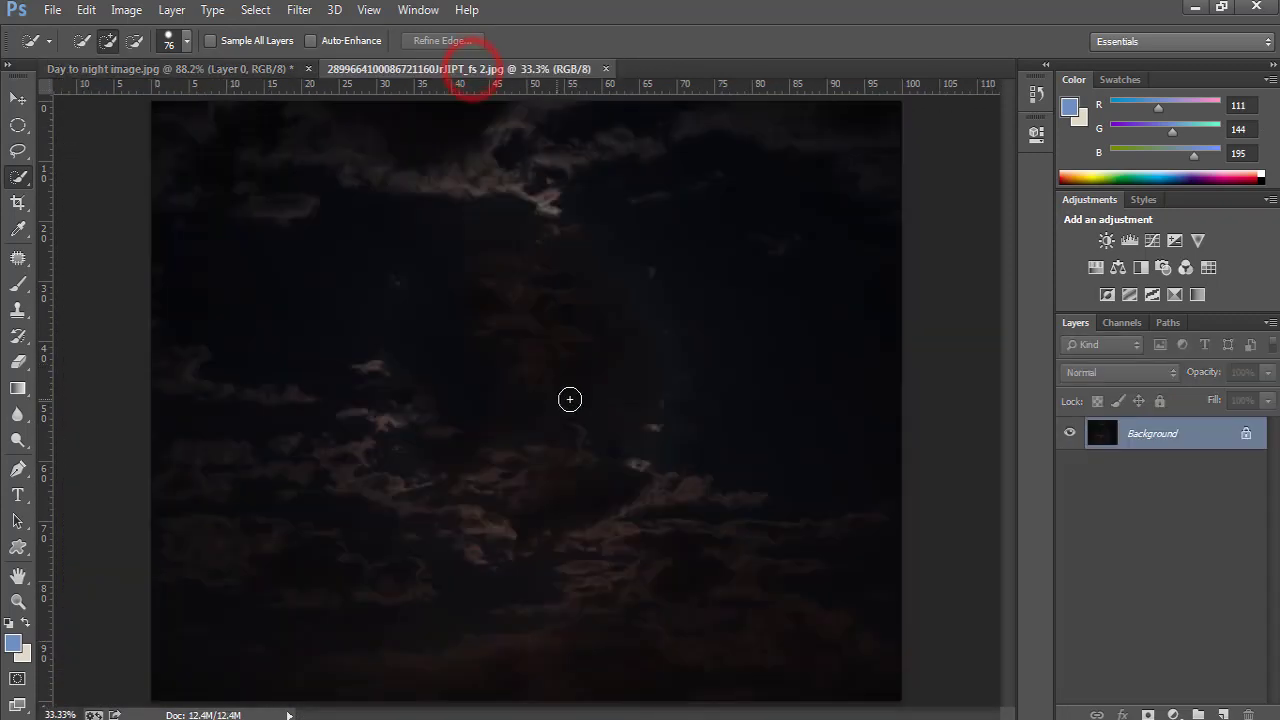
{"action": "key", "text": "ctrl+a"}
{"action": "left_click", "coordinate": [1246, 433]}
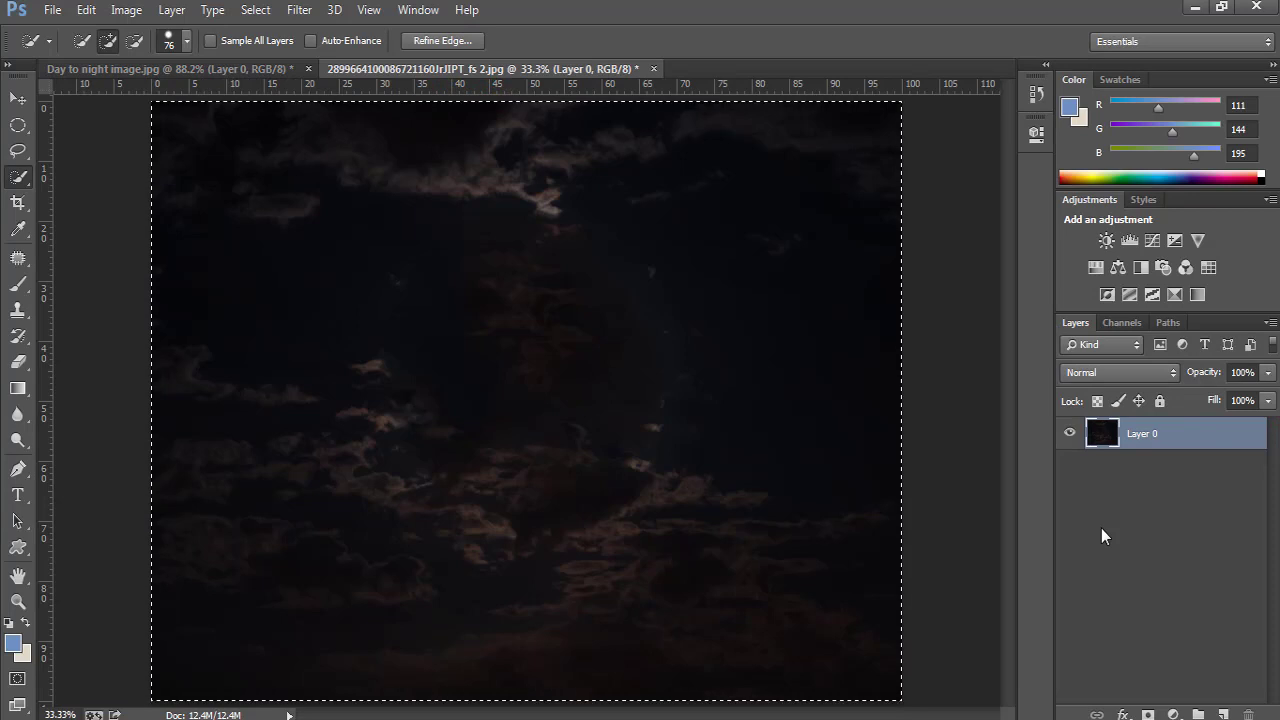
{"action": "key", "text": "ctrl+c"}
{"action": "left_click", "coordinate": [222, 68]}
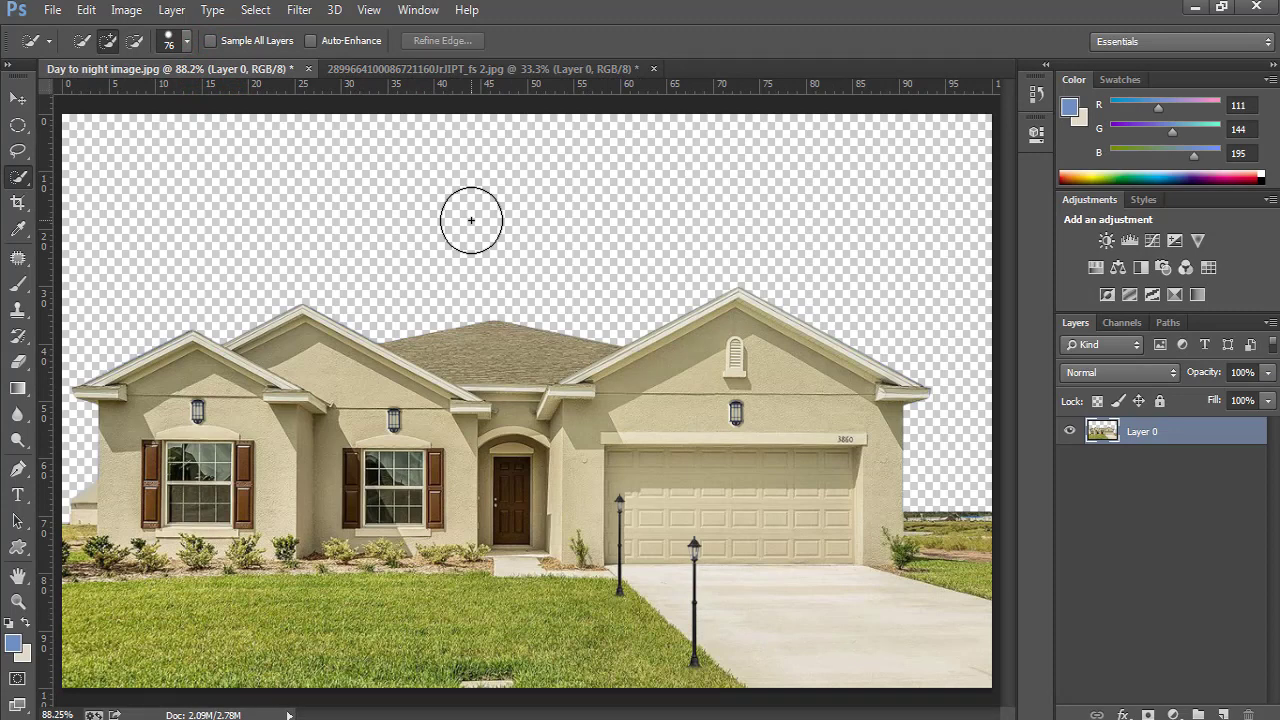
{"action": "key", "text": "ctrl+v"}
- Scale the pasted sky to about 62%, position it to cover the canvas, and place it beneath the house layer
{"action": "key", "text": "ctrl+t"}
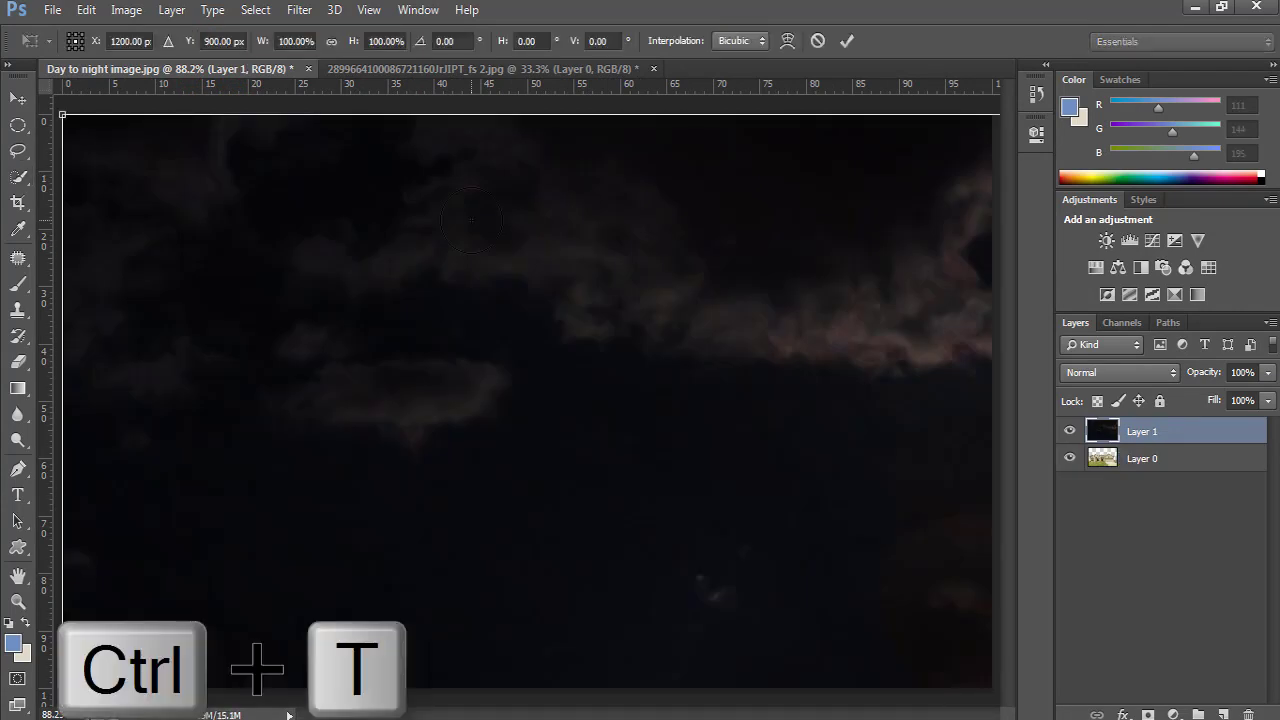
{"action": "key", "text": "ctrl+0"}
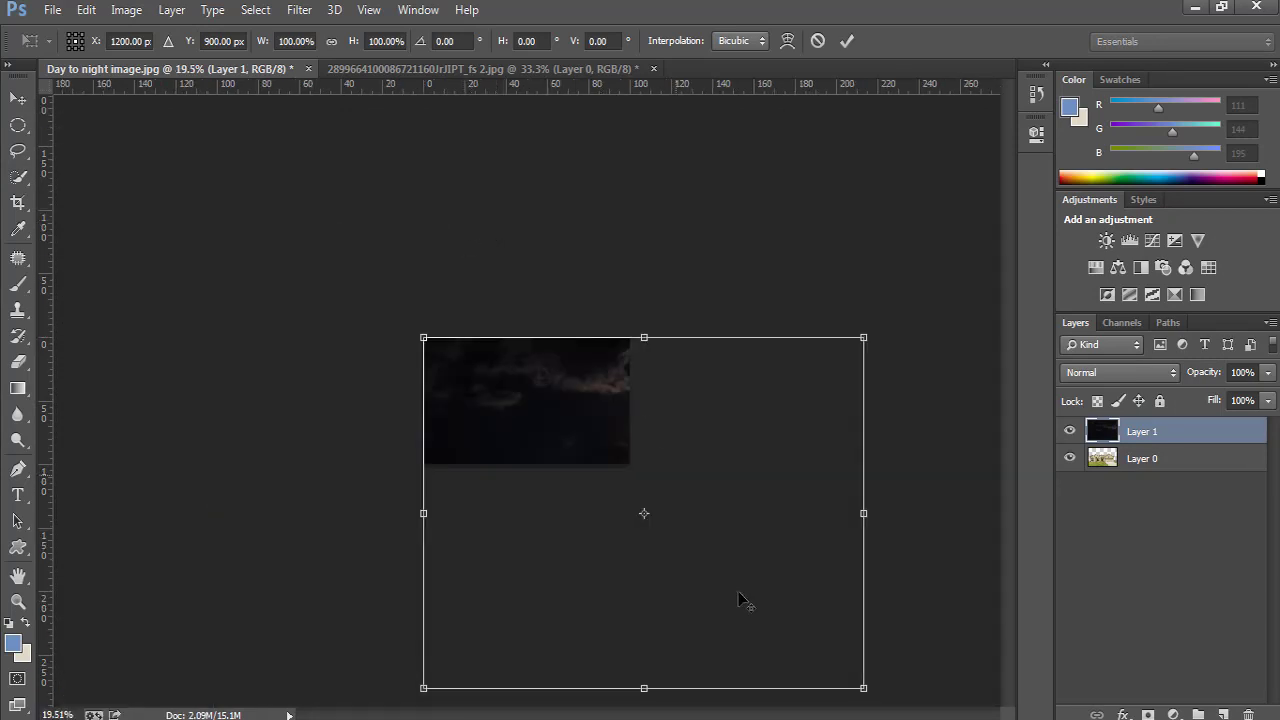
{"action": "left_click_drag", "start_coordinate": [862, 681], "coordinate": [794, 632]}
{"action": "left_click_drag", "start_coordinate": [690, 527], "coordinate": [582, 430]}
{"action": "mouse_move", "coordinate": [686, 539]}
{"action": "left_mouse_down"}
{"action": "mouse_move", "coordinate": [657, 520]}
{"action": "mouse_move", "coordinate": [671, 527]}
{"action": "left_mouse_up"}
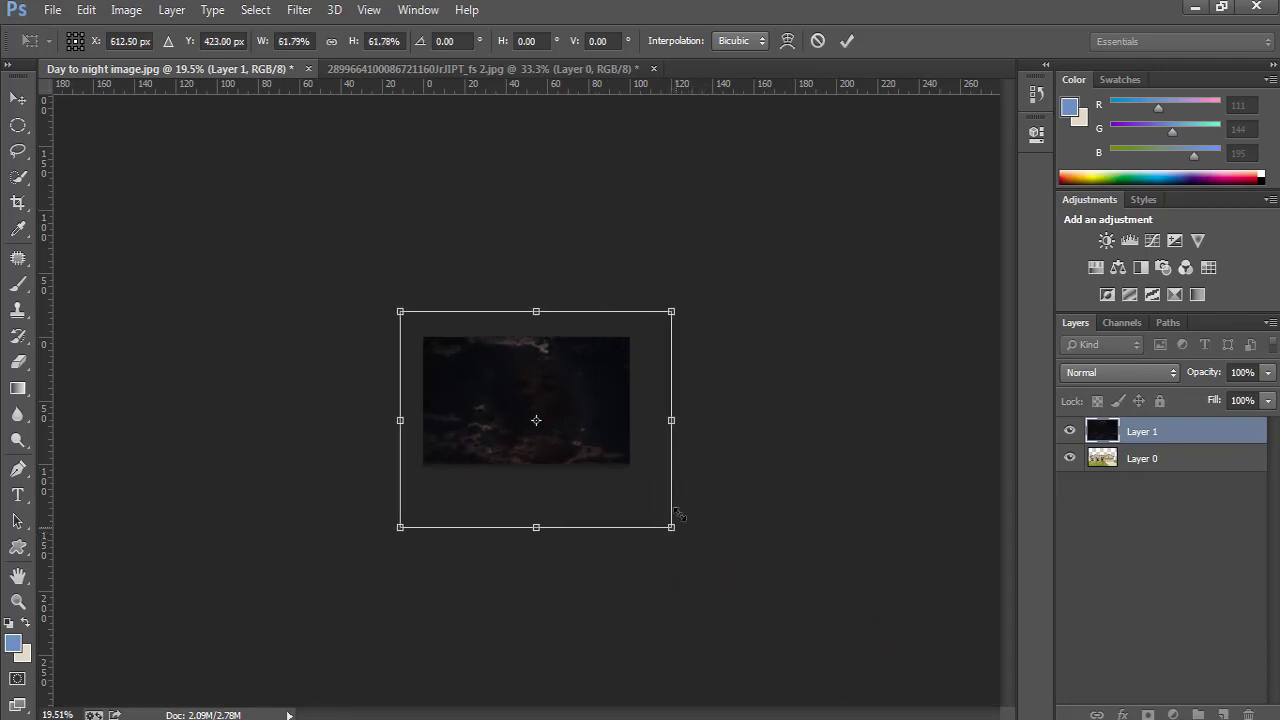
{"action": "left_click", "coordinate": [847, 41]}
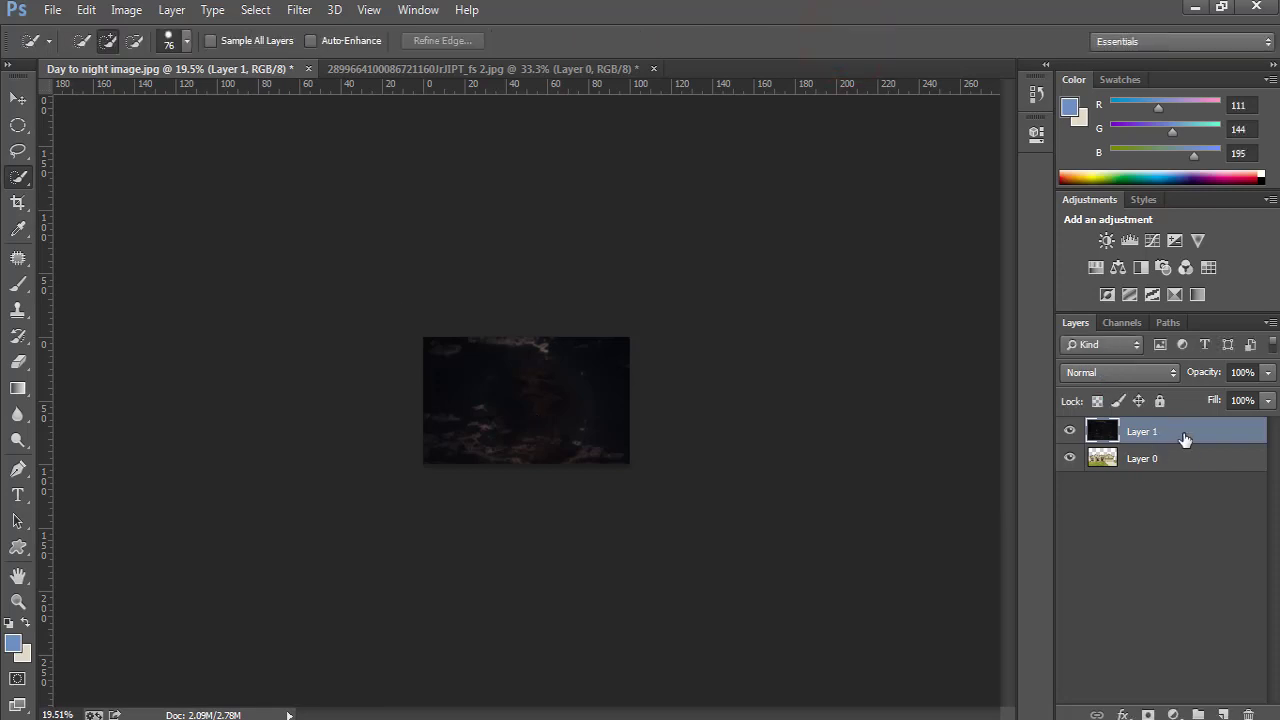
{"action": "left_click_drag", "start_coordinate": [1184, 440], "coordinate": [1174, 508]}
{"action": "key", "text": "ctrl+0"}
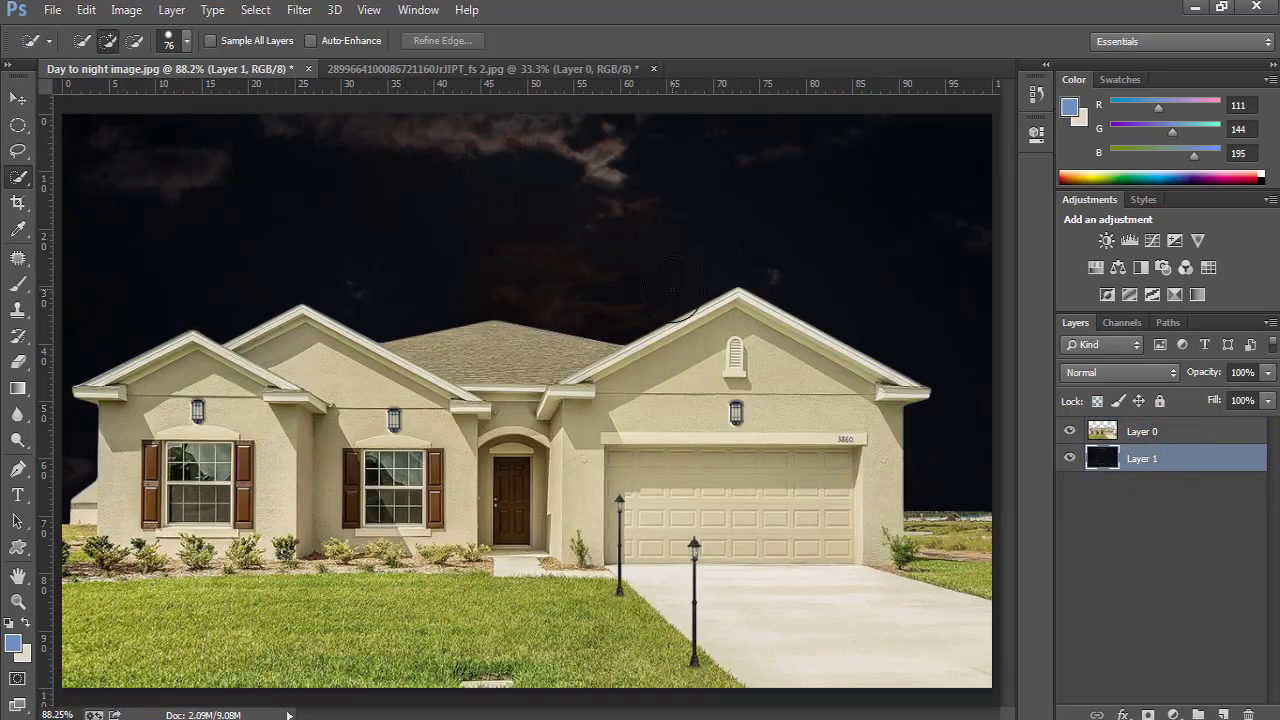
- Duplicate the house layer, hide the original, and rename the copy Layer 2
{"action": "left_click", "coordinate": [1160, 438]}
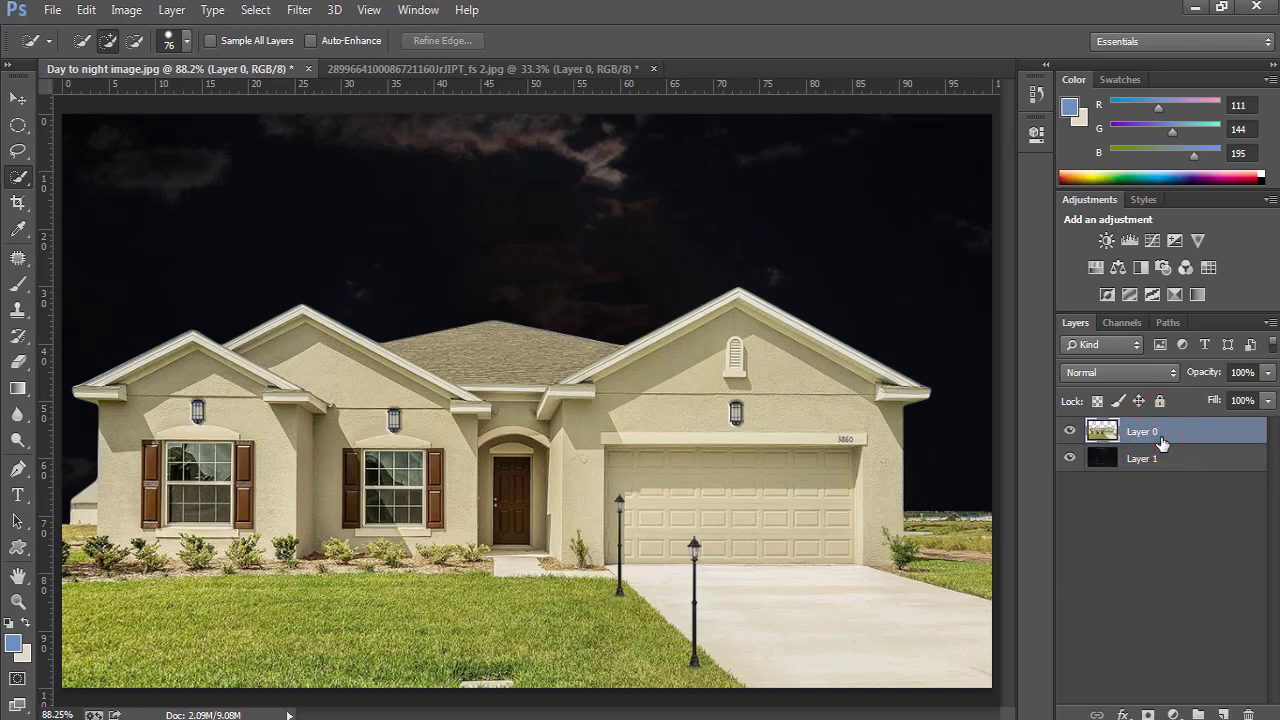
{"action": "key", "text": "ctrl+j"}
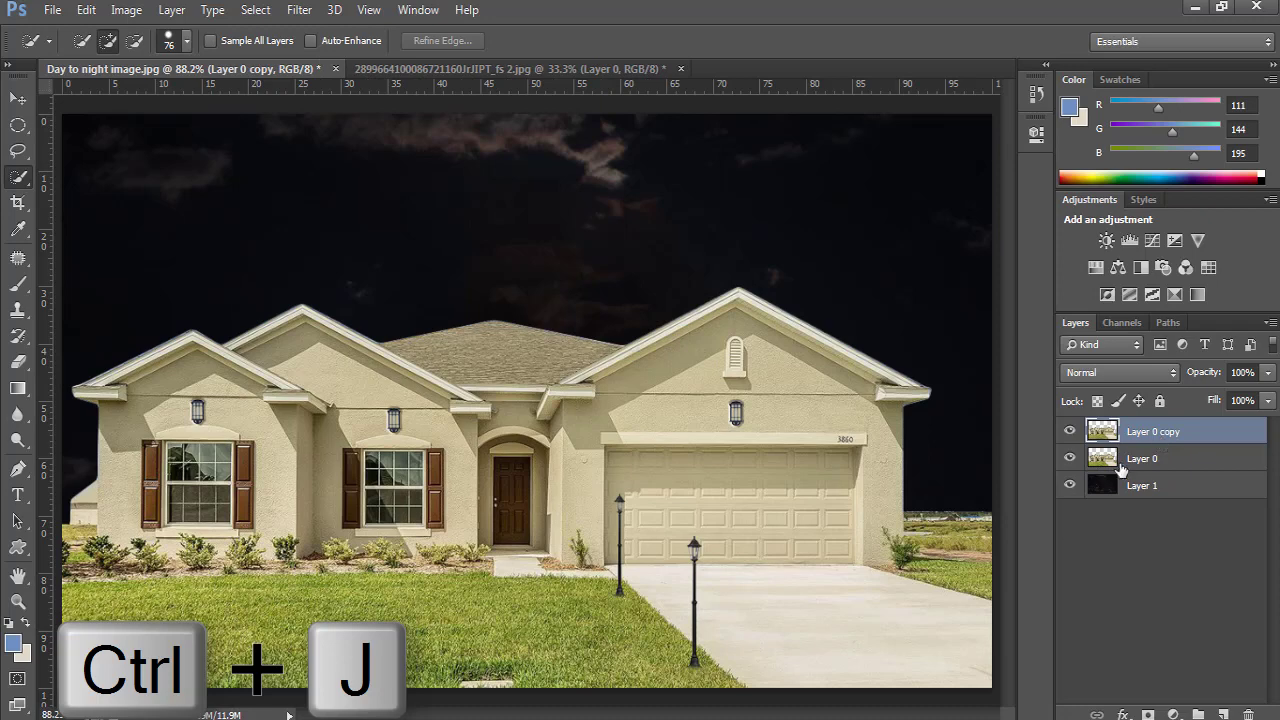
{"action": "left_click", "coordinate": [1069, 458]}
{"action": "double_click", "coordinate": [1160, 431]}
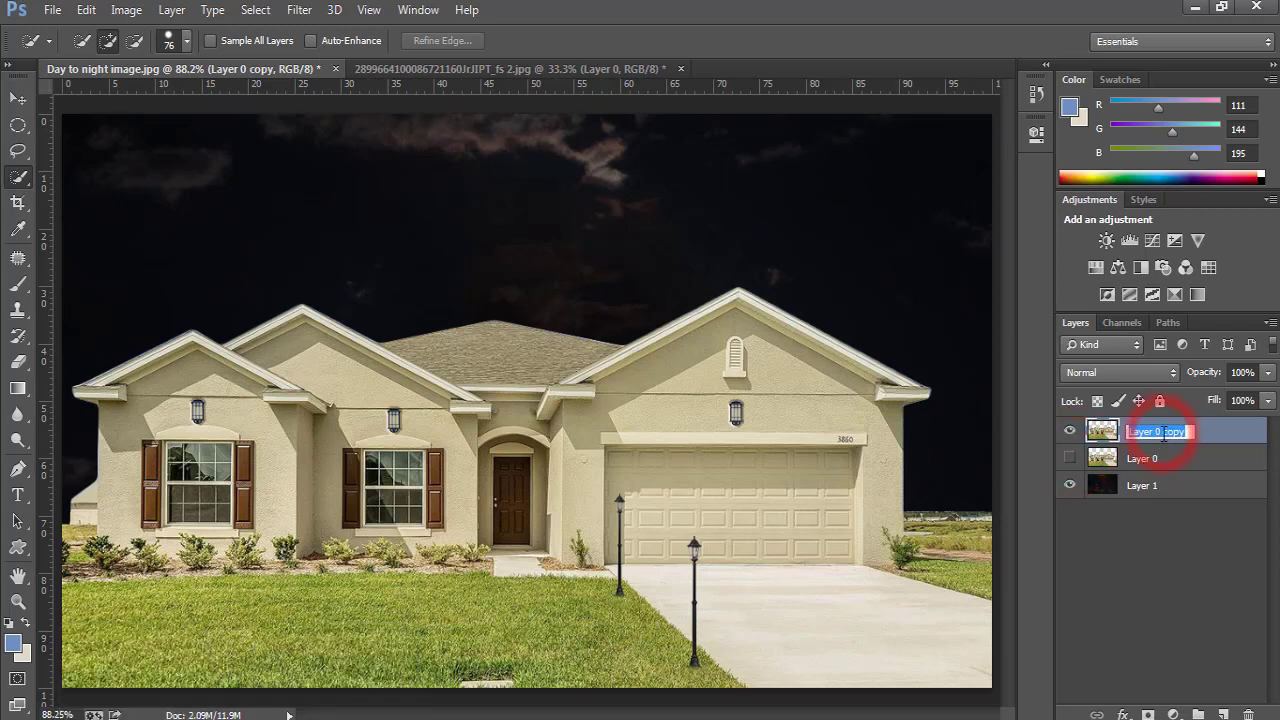
{"action": "left_click", "coordinate": [1163, 432]}
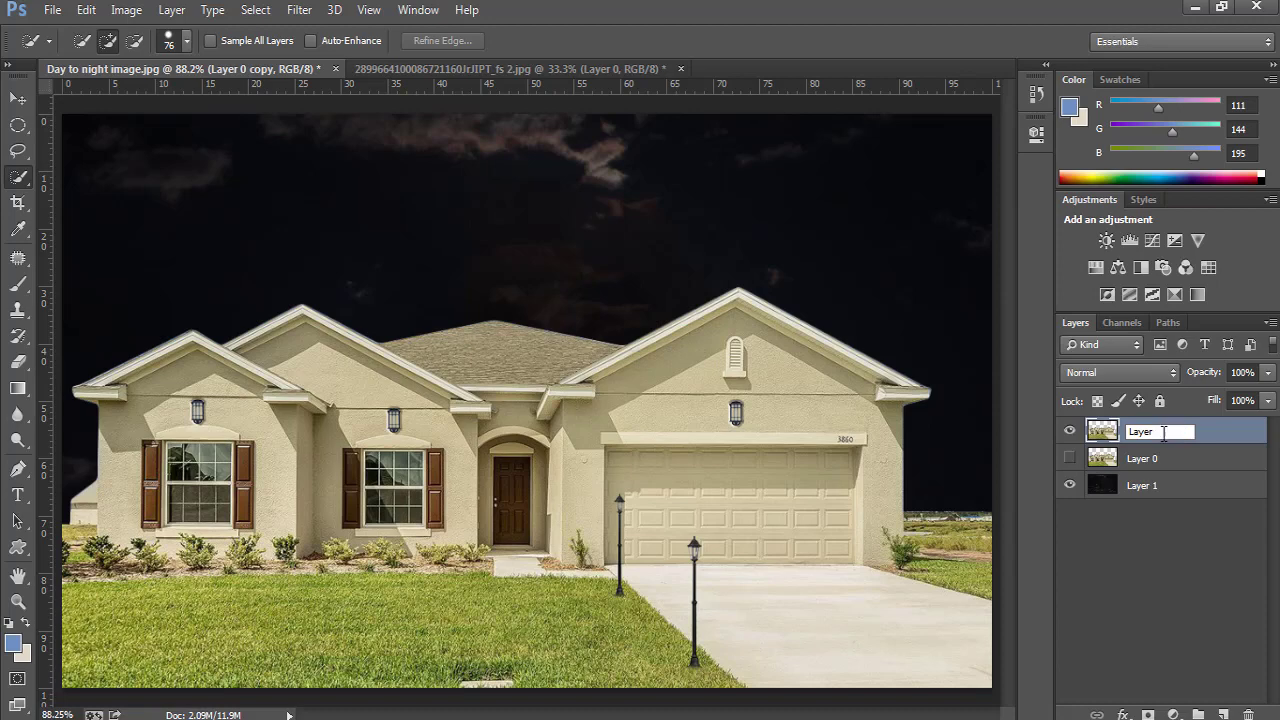
{"action": "key", "text": "Return"}
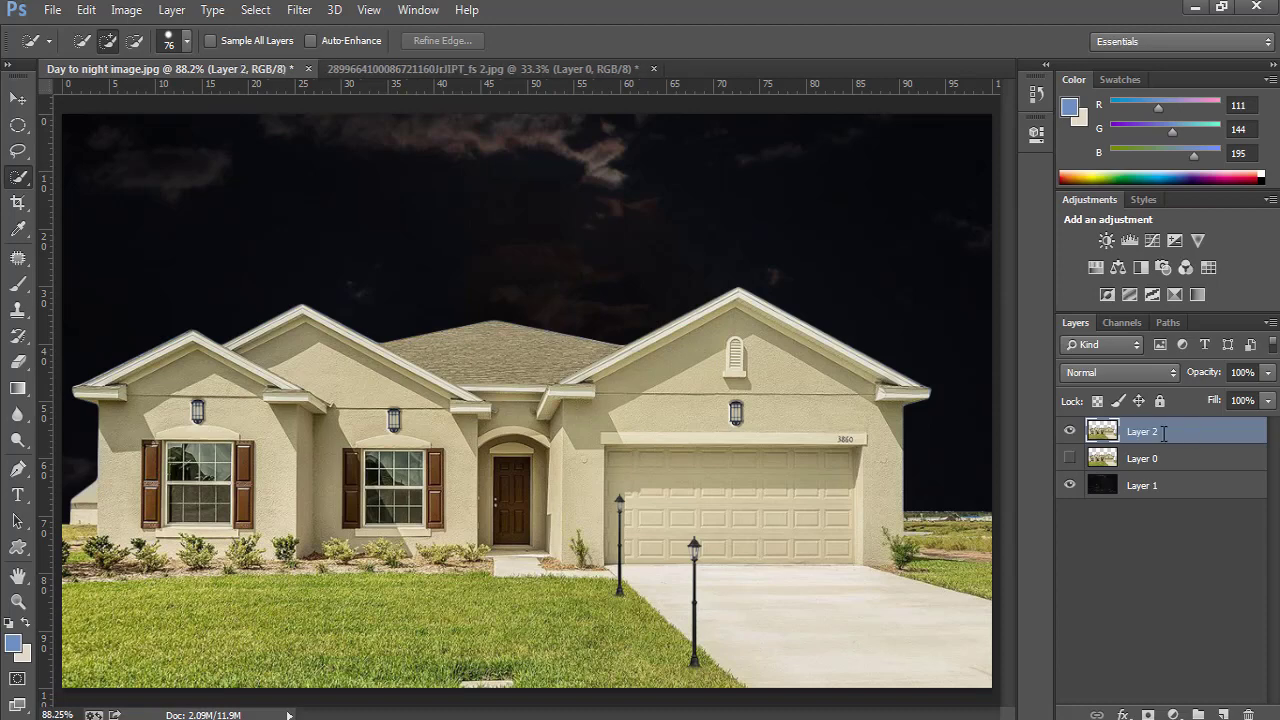
- Convert Layer 2 to a smart object and open the Camera Raw filter on it
{"action": "right_click", "coordinate": [1258, 434]}
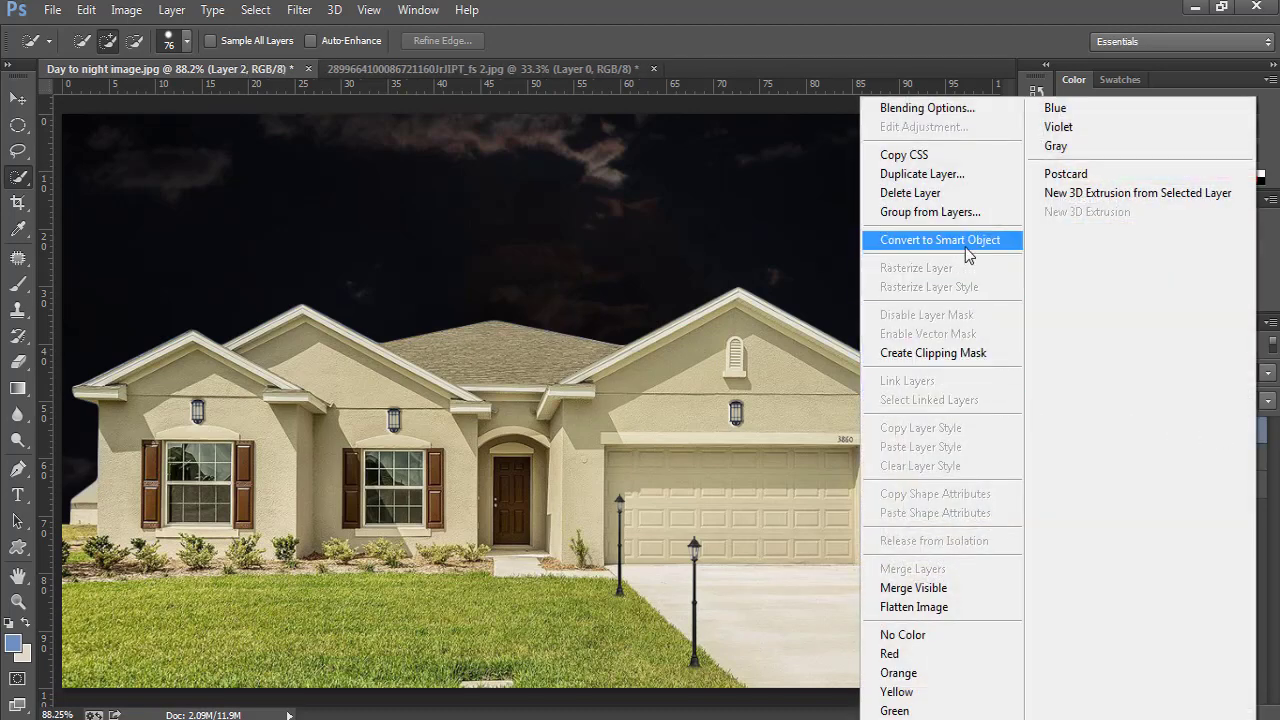
{"action": "left_click", "coordinate": [967, 241]}
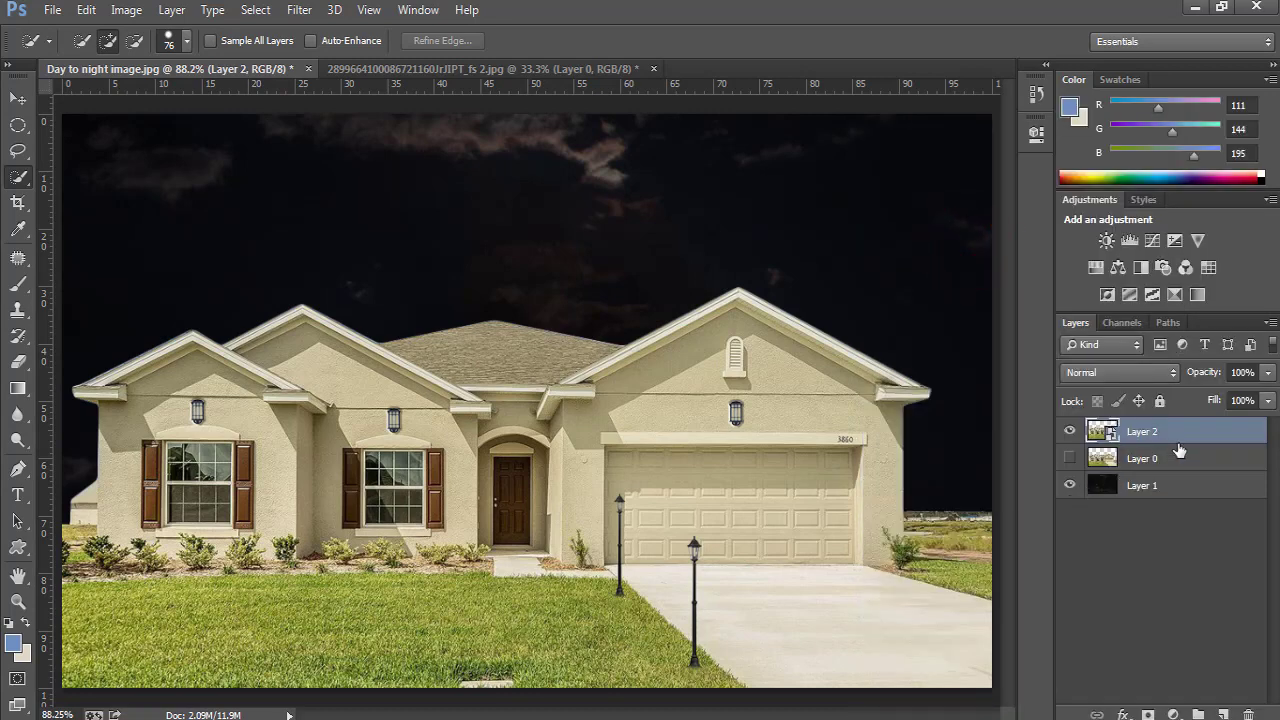
{"action": "left_click", "coordinate": [299, 10]}
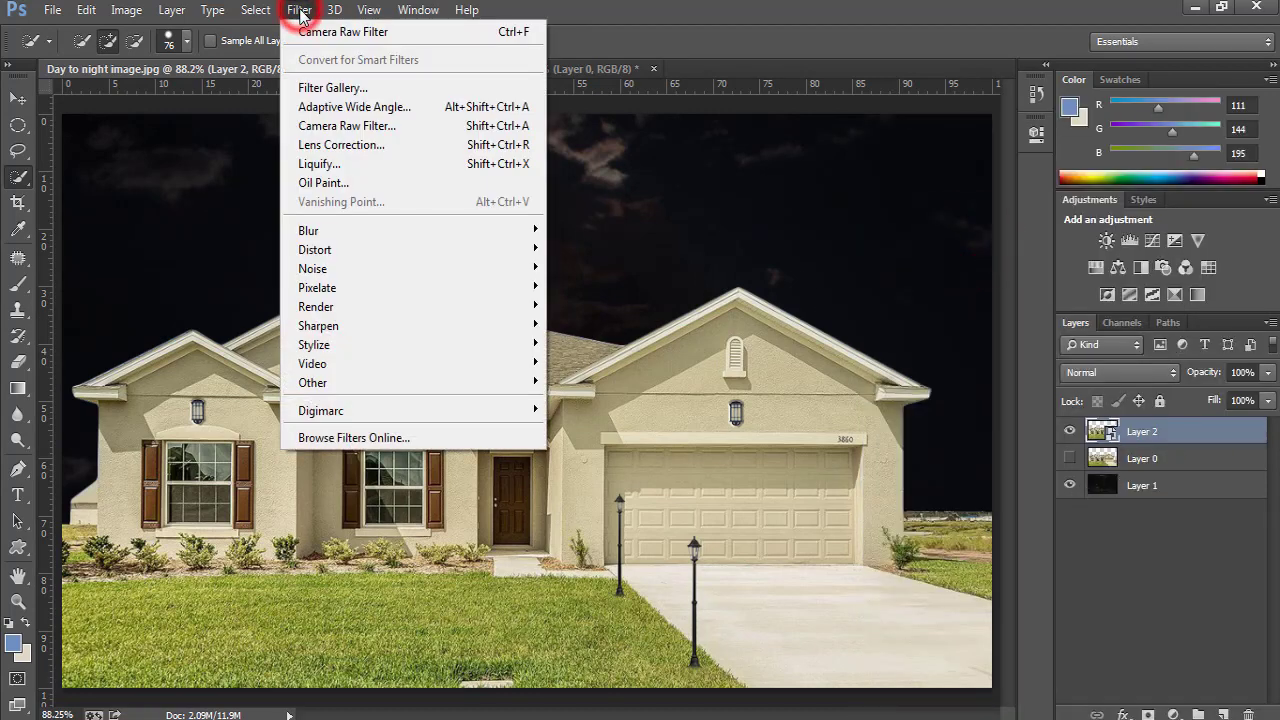
{"action": "left_click", "coordinate": [336, 126]}
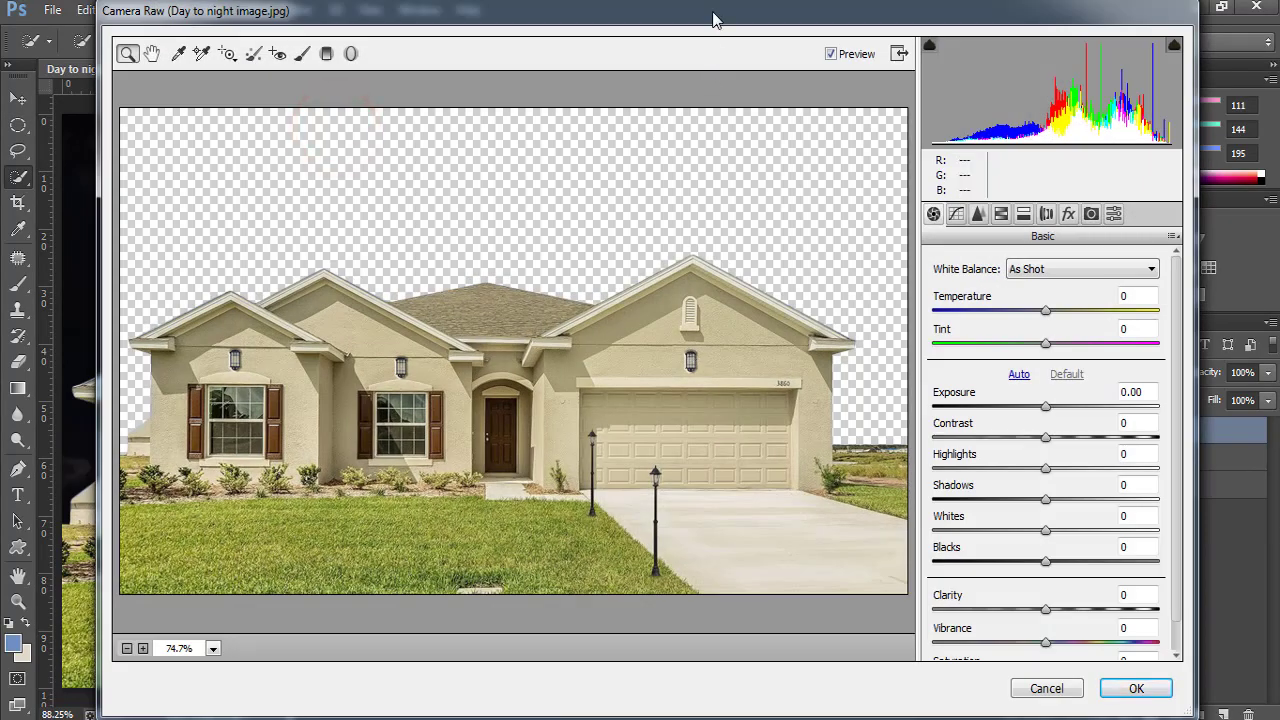
{"action": "left_click_drag", "start_coordinate": [713, 20], "coordinate": [686, 21]}
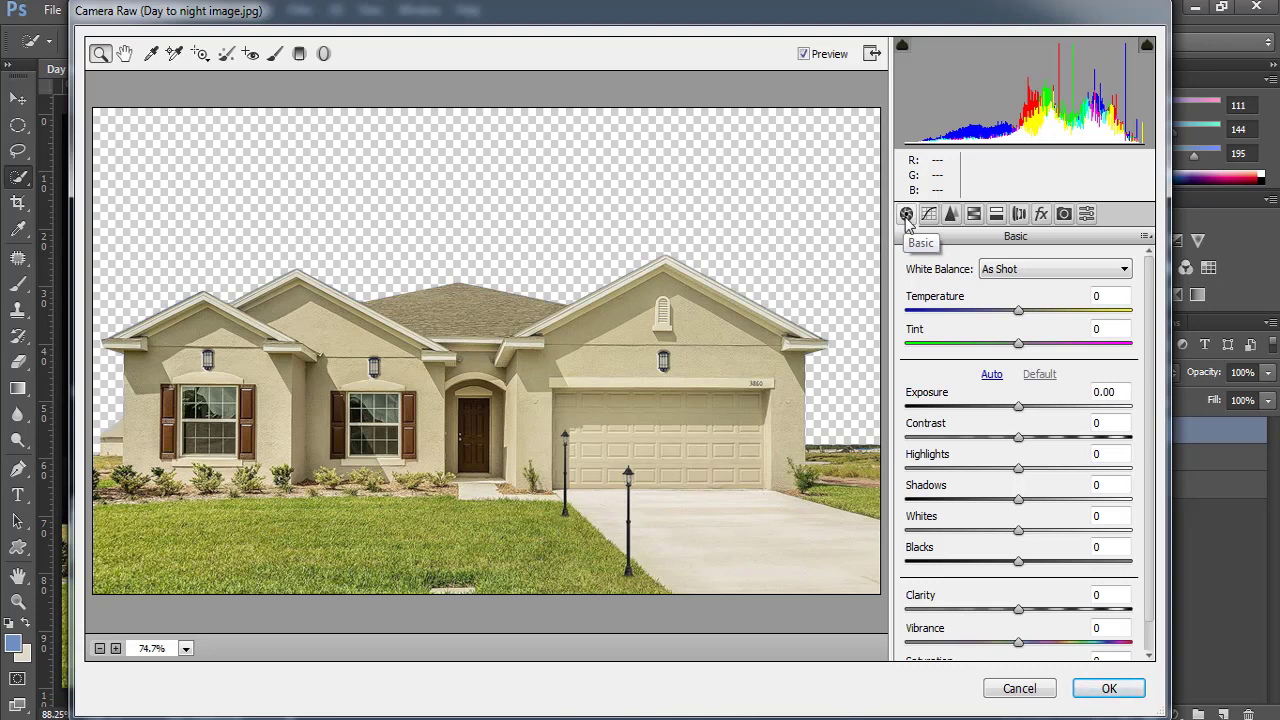
- Set the Camera Raw temperature to -100, exposure to -5.00 and tint to -57 for a dark night tone
{"action": "left_click_drag", "start_coordinate": [1018, 313], "coordinate": [903, 318]}
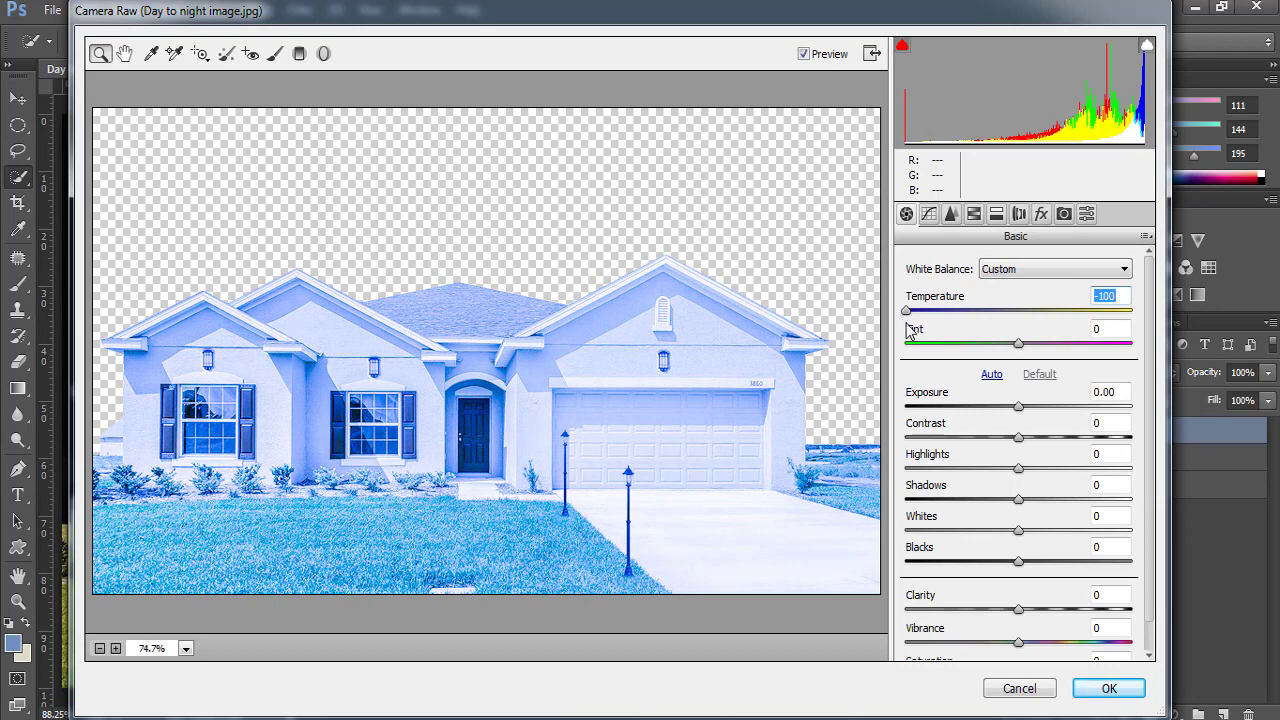
{"action": "left_click_drag", "start_coordinate": [1018, 412], "coordinate": [905, 414]}
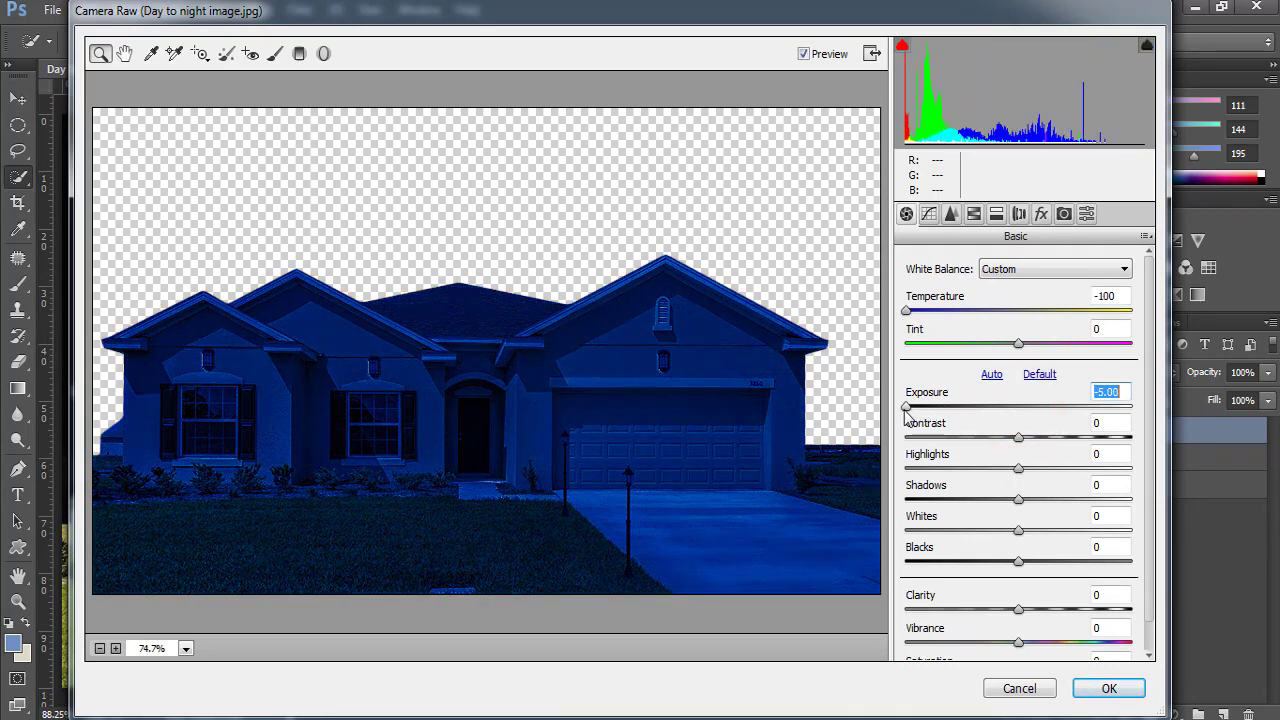
{"action": "left_click_drag", "start_coordinate": [1018, 348], "coordinate": [1089, 364]}
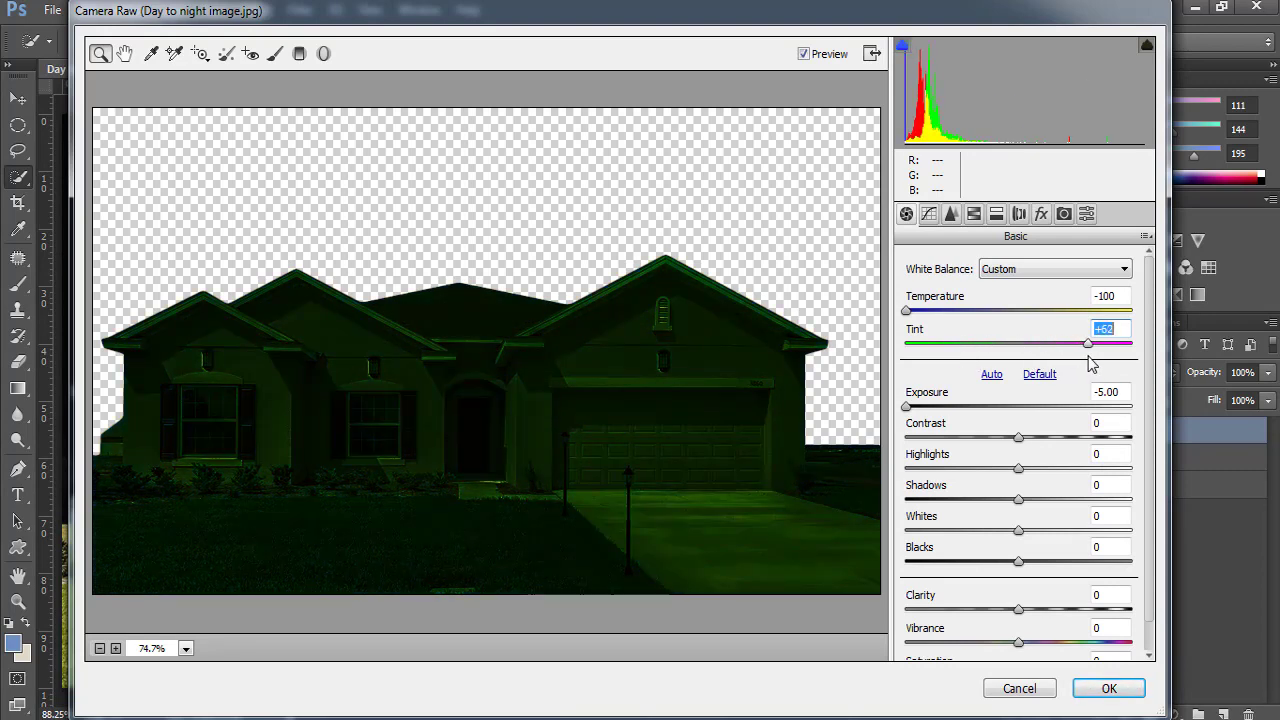
{"action": "left_click_drag", "start_coordinate": [1086, 362], "coordinate": [941, 369]}
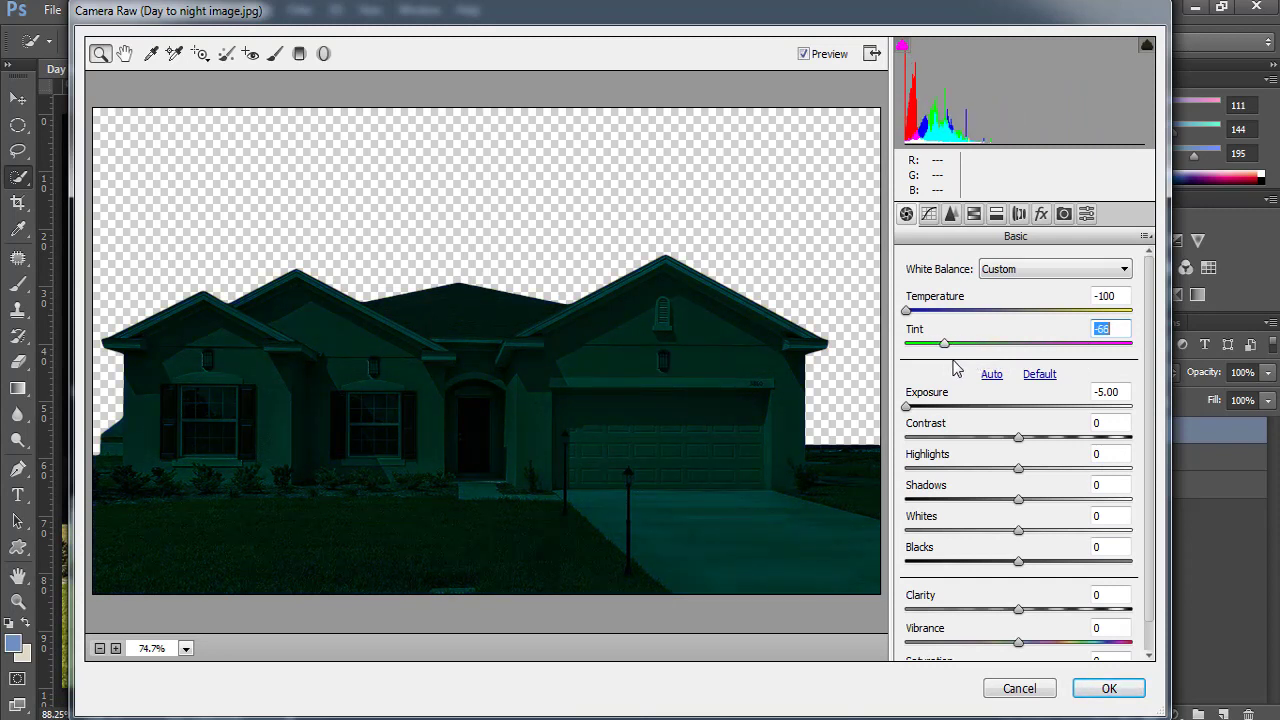
- Set contrast to +14, highlights to +9 and clarity to +13, and apply the Camera Raw filter
{"action": "scroll", "coordinate": [1070, 358], "scroll_direction": "down", "scroll_amount": 1}
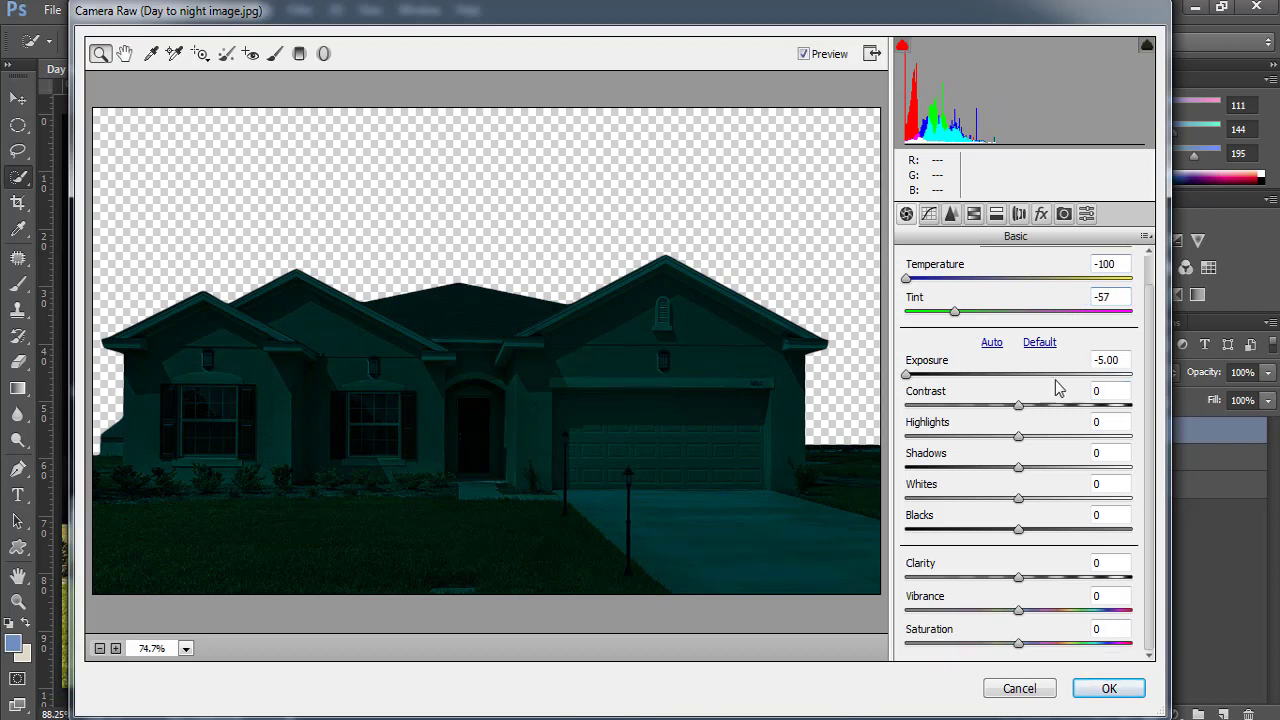
{"action": "left_click_drag", "start_coordinate": [1019, 405], "coordinate": [1028, 437]}
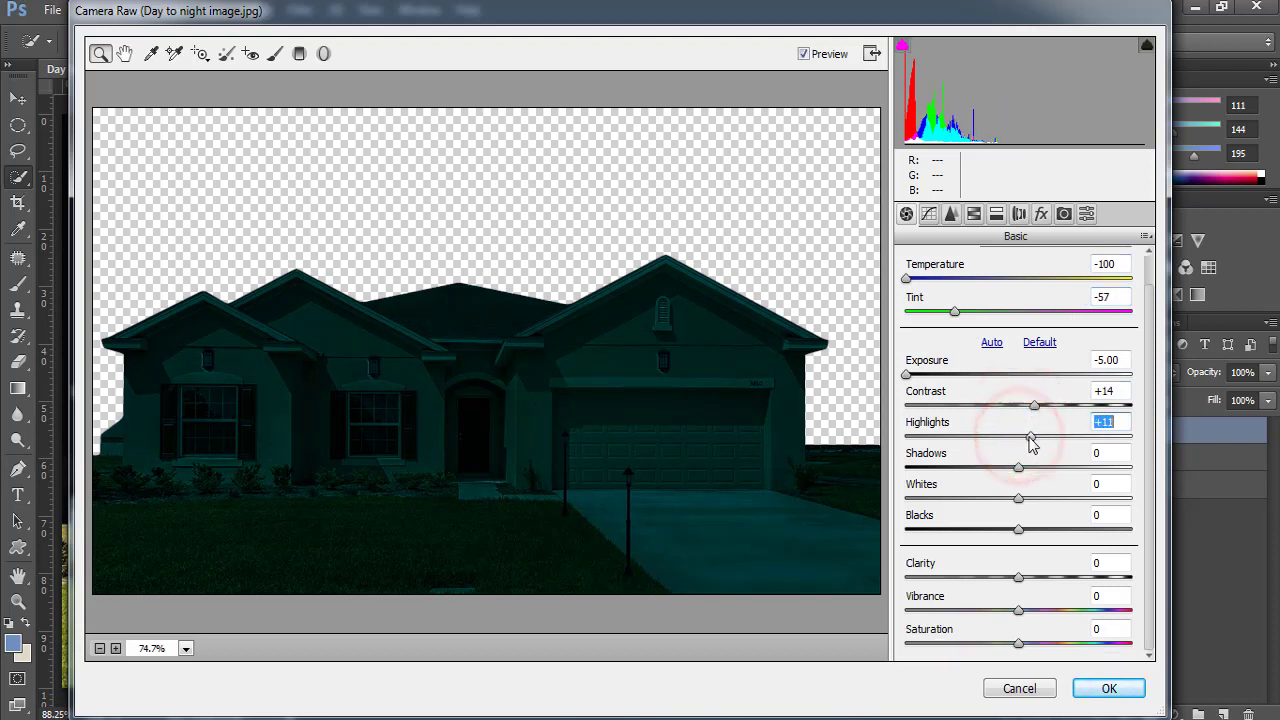
{"action": "left_click_drag", "start_coordinate": [1019, 579], "coordinate": [1036, 579]}
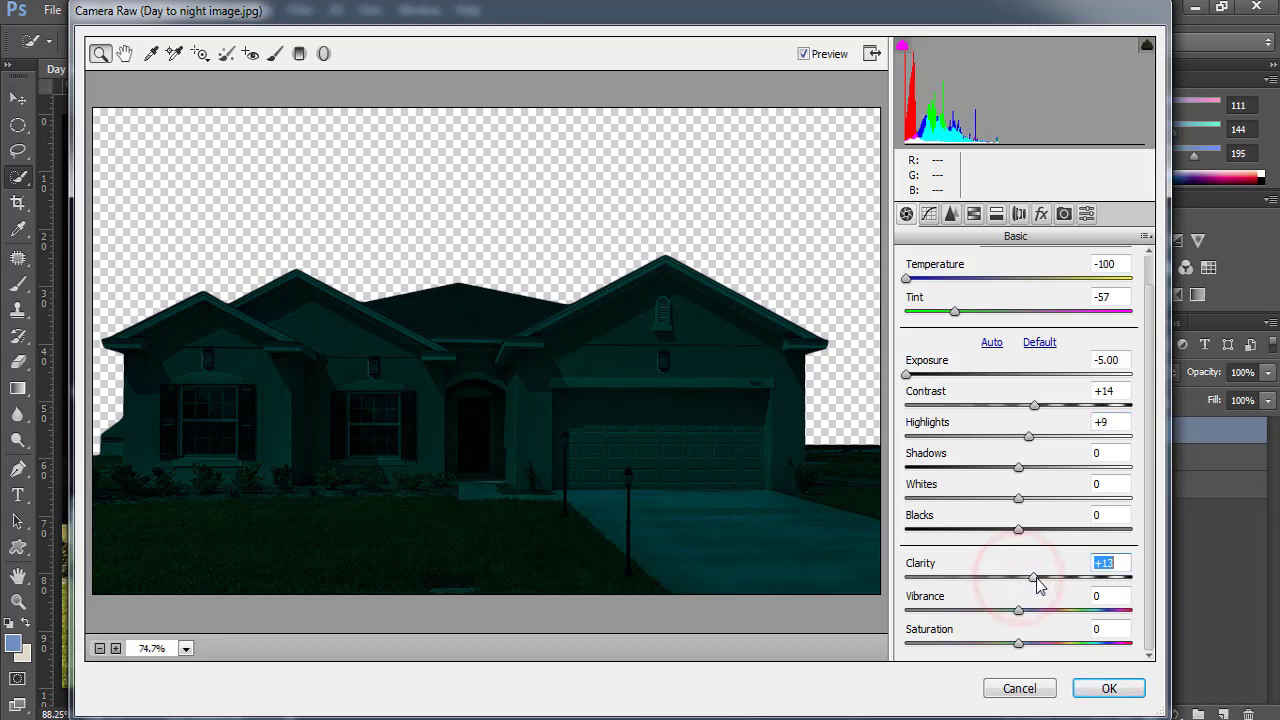
{"action": "left_click", "coordinate": [1107, 689]}
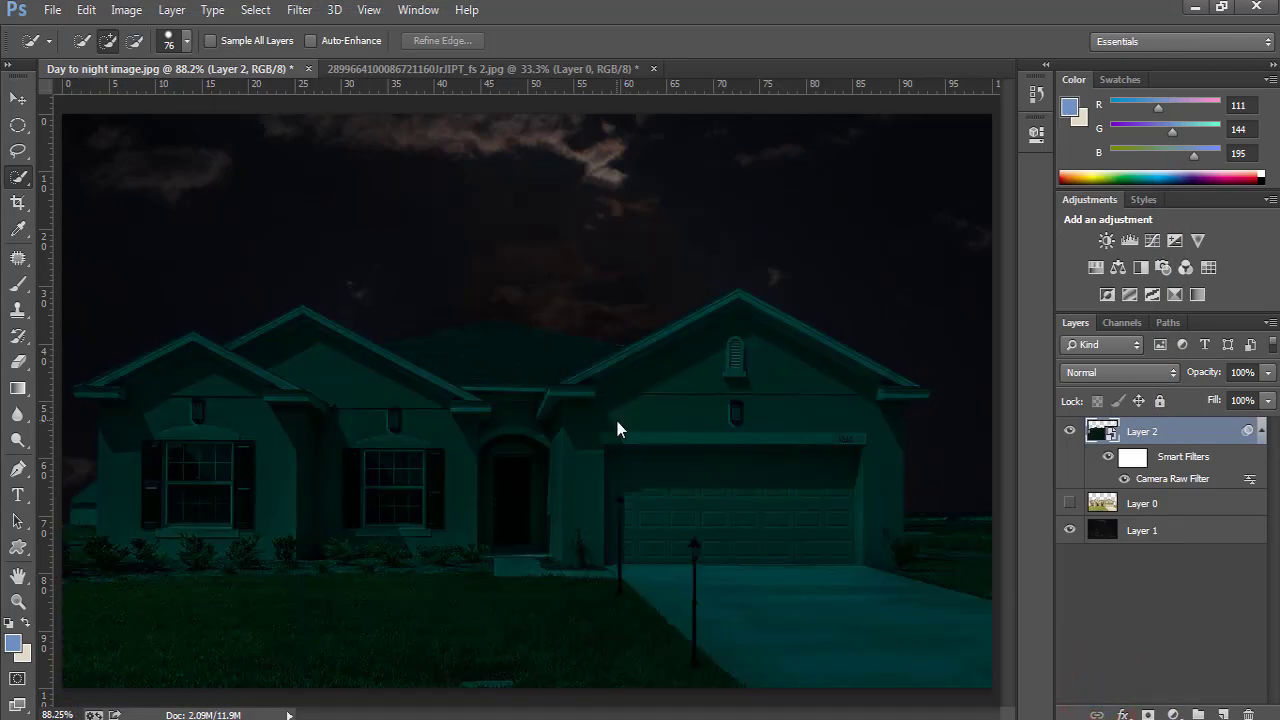
- Collapse Layer 2's smart filters, show Layer 0 and convert it to a smart object
{"action": "left_click", "coordinate": [1260, 432]}
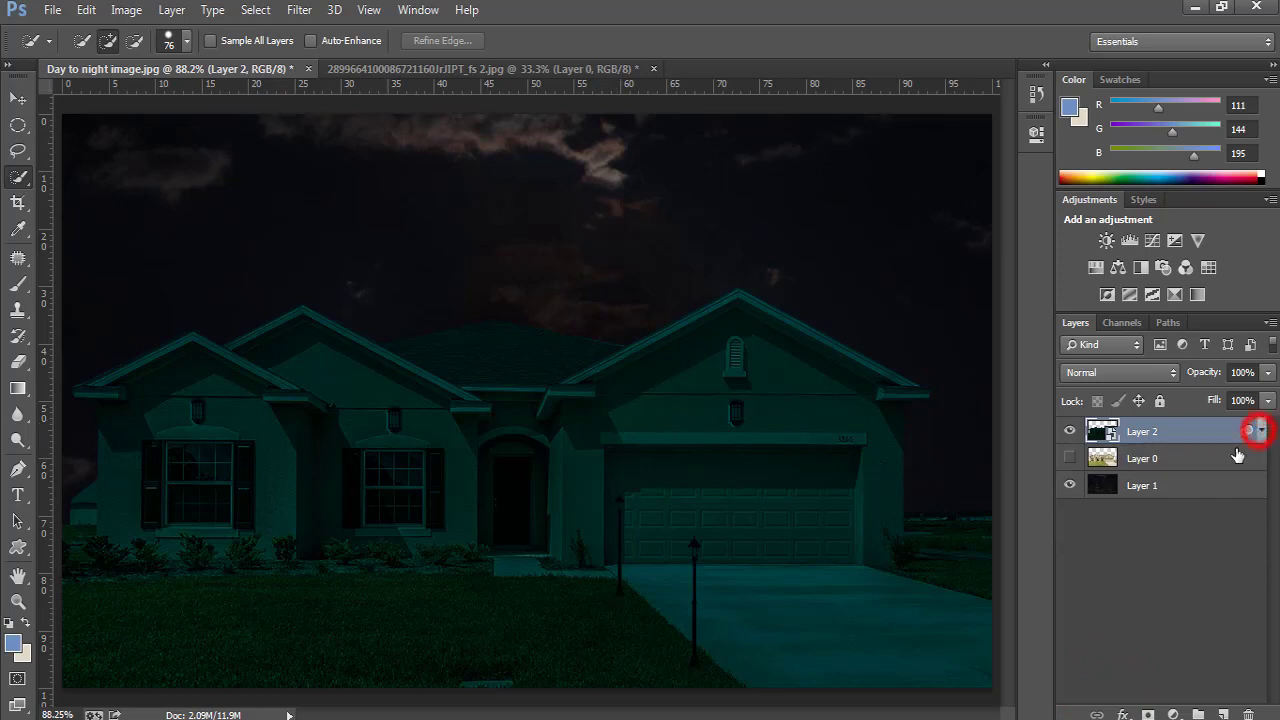
{"action": "left_click", "coordinate": [1070, 458]}
{"action": "left_click", "coordinate": [1172, 460]}
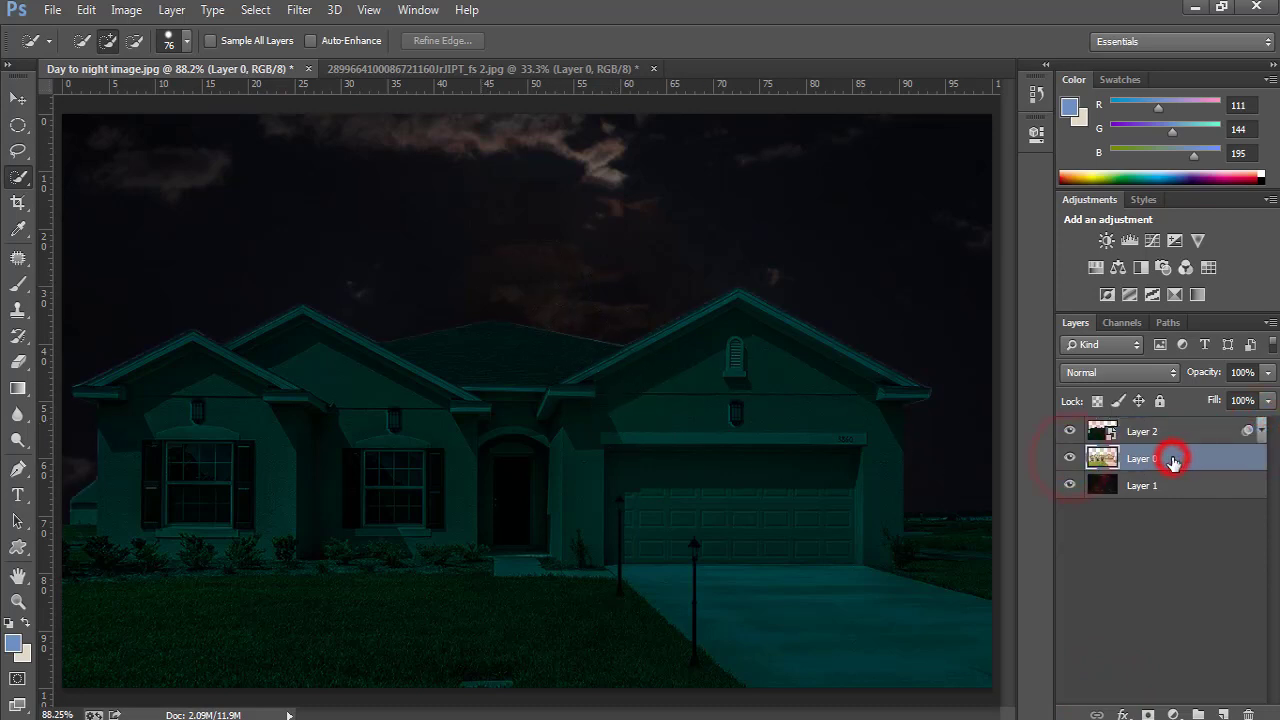
{"action": "right_click", "coordinate": [1243, 466]}
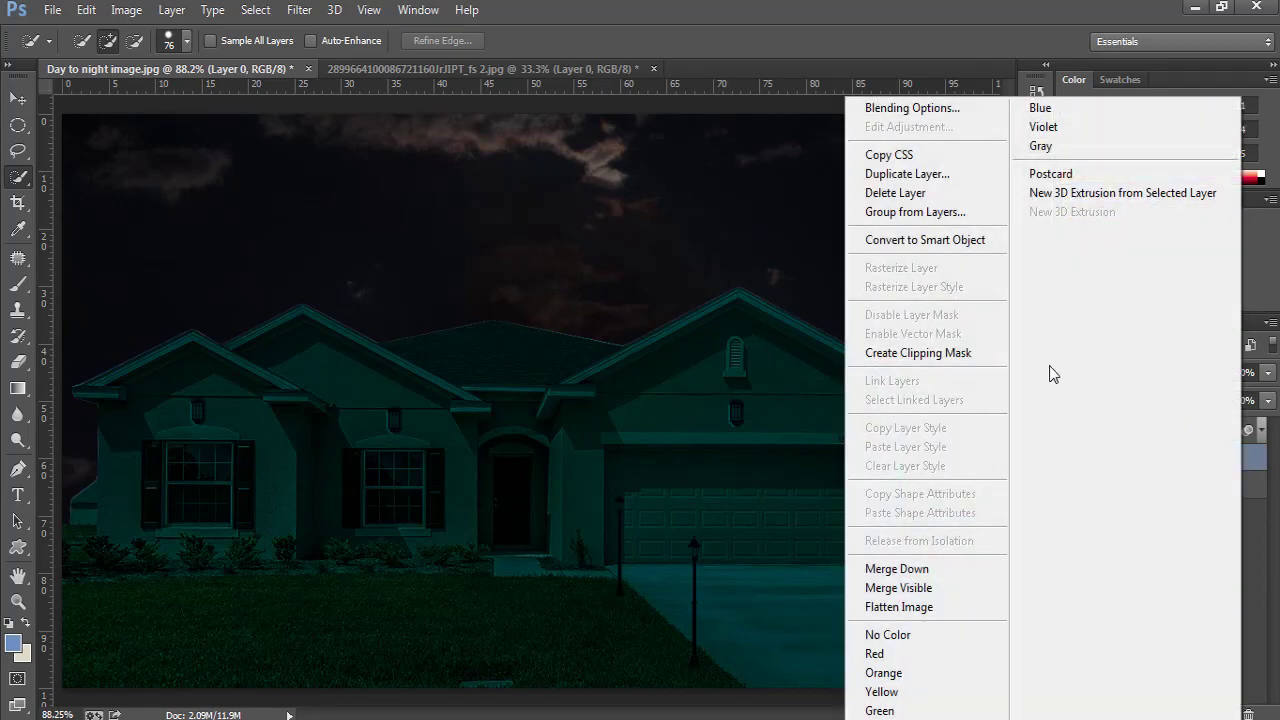
{"action": "left_click", "coordinate": [915, 238]}
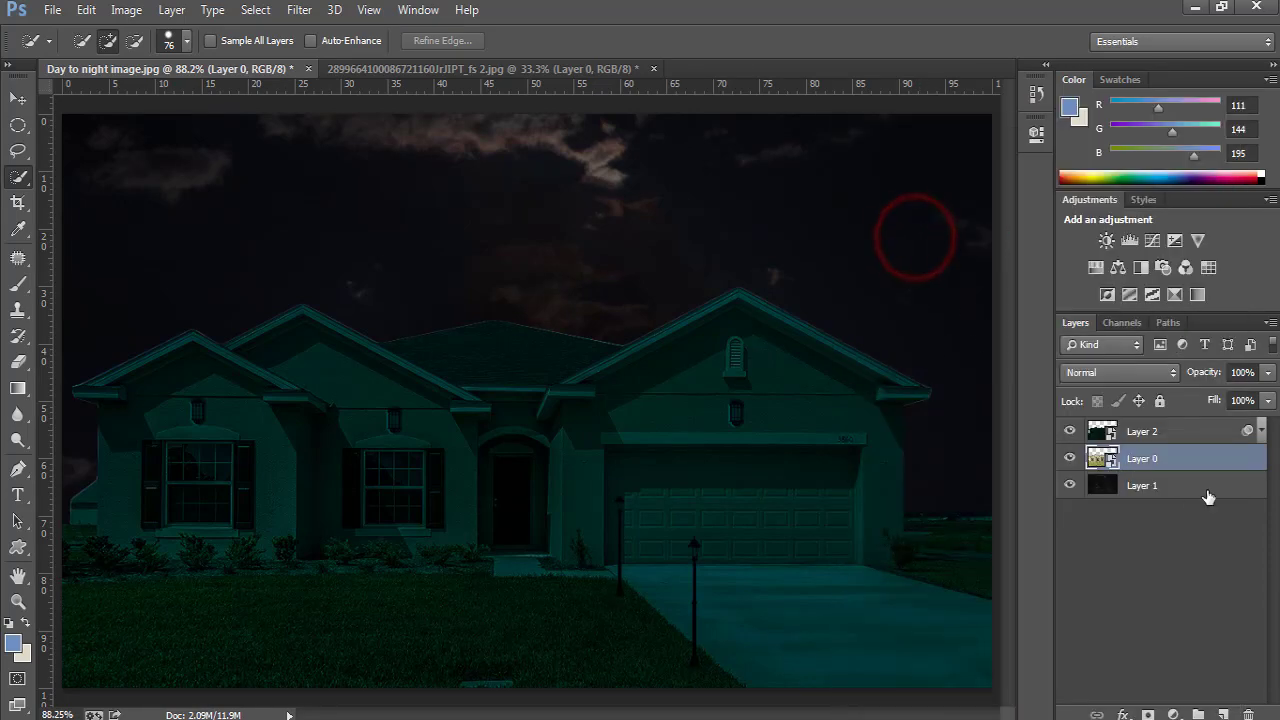
- Open the Camera Raw filter on Layer 0 and set temperature to +100 and exposure to +0.20 for a warm tone
{"action": "left_click", "coordinate": [299, 10]}
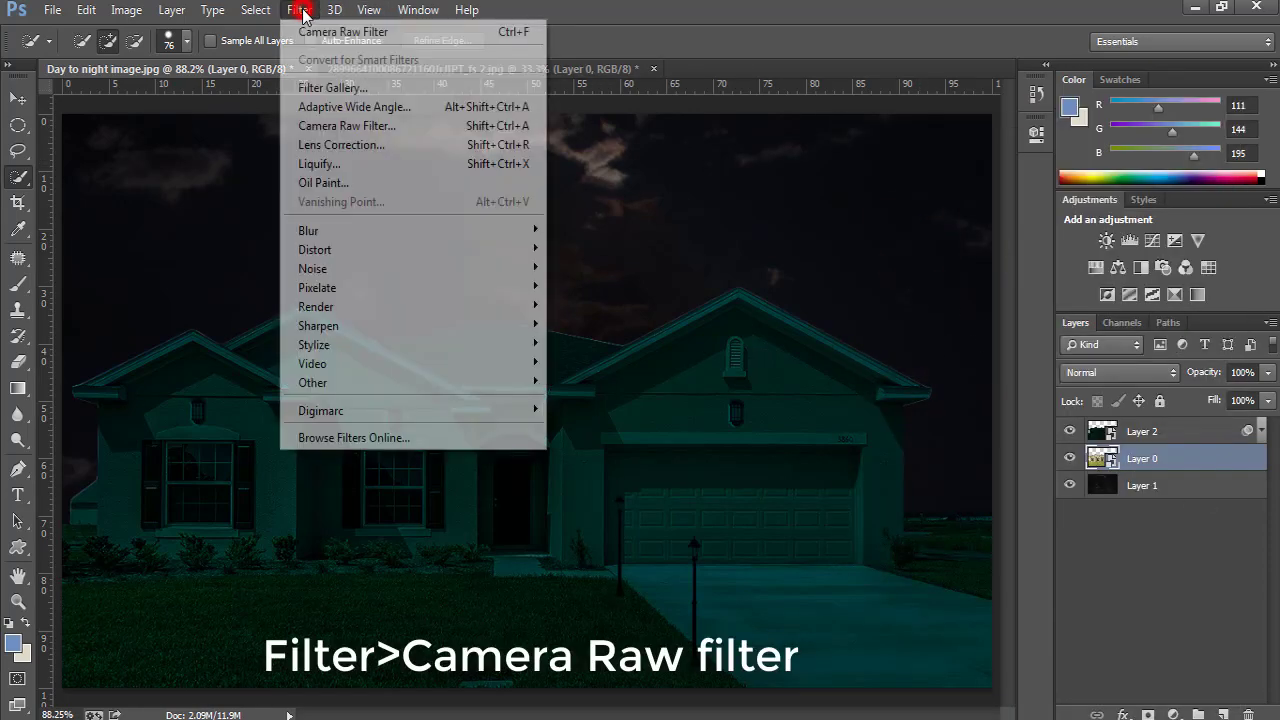
{"action": "left_click", "coordinate": [366, 124]}
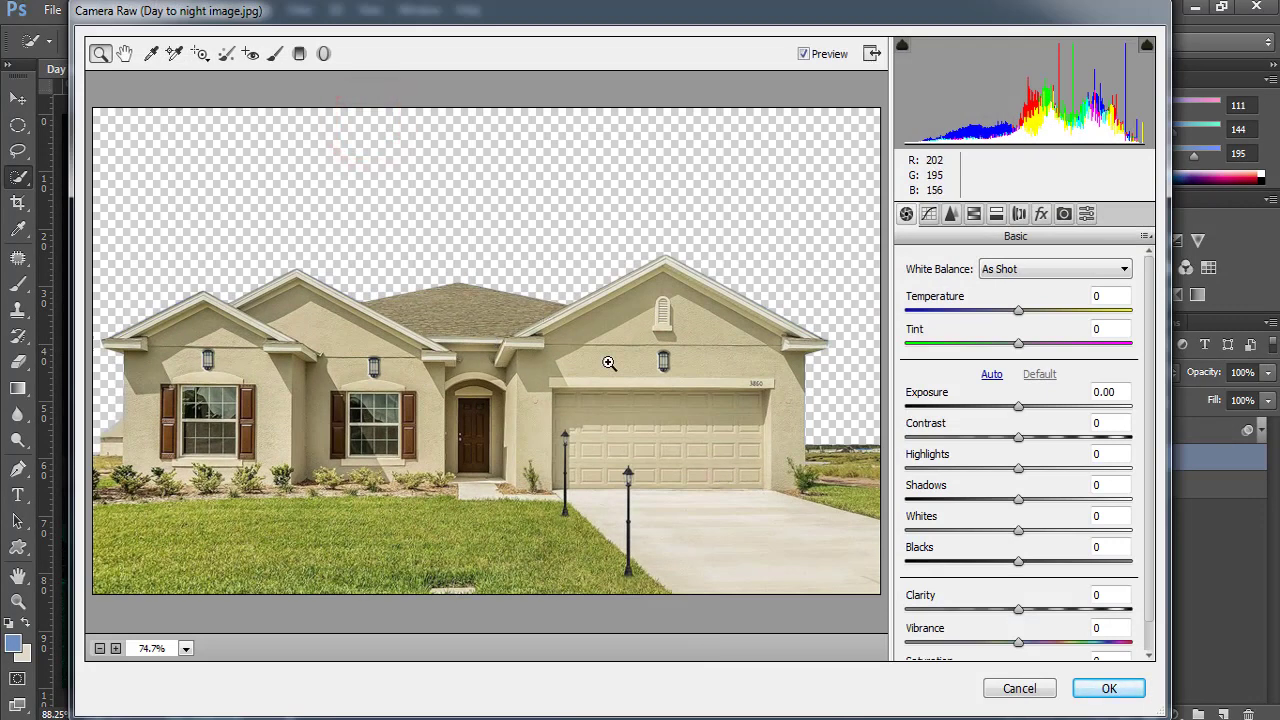
{"action": "left_click_drag", "start_coordinate": [1020, 312], "coordinate": [1143, 324]}
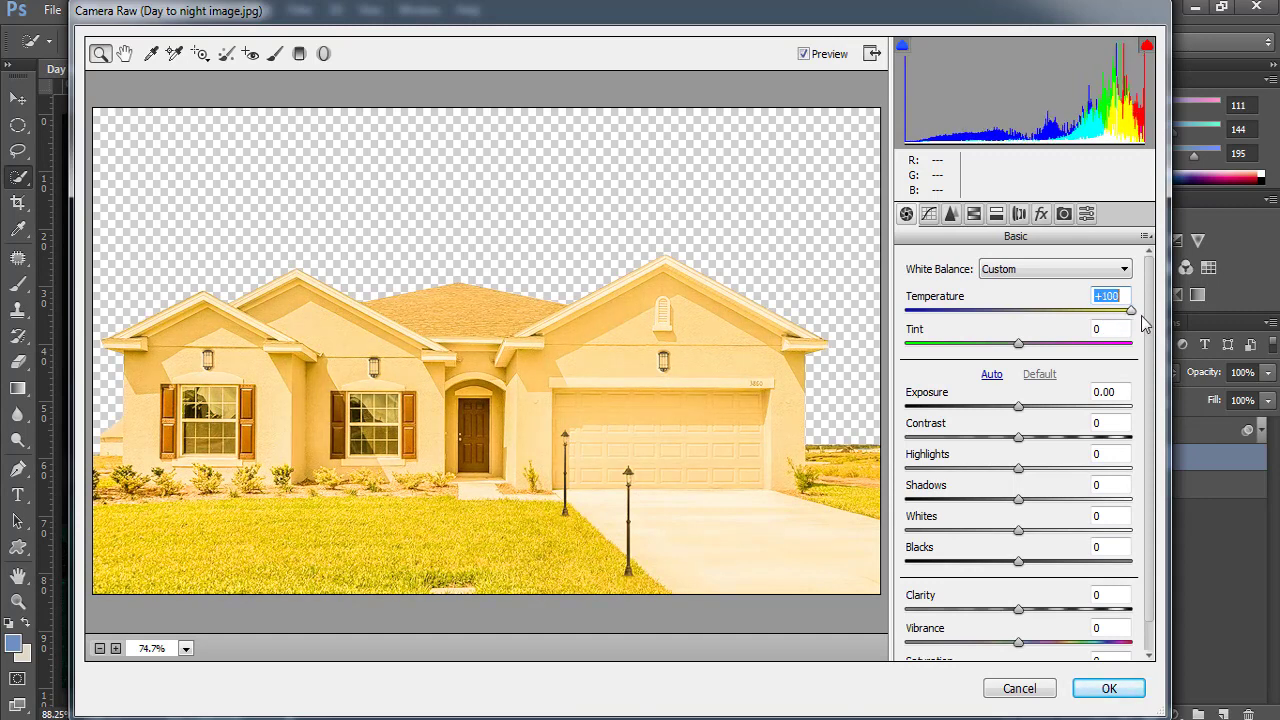
{"action": "left_click", "coordinate": [1023, 406]}
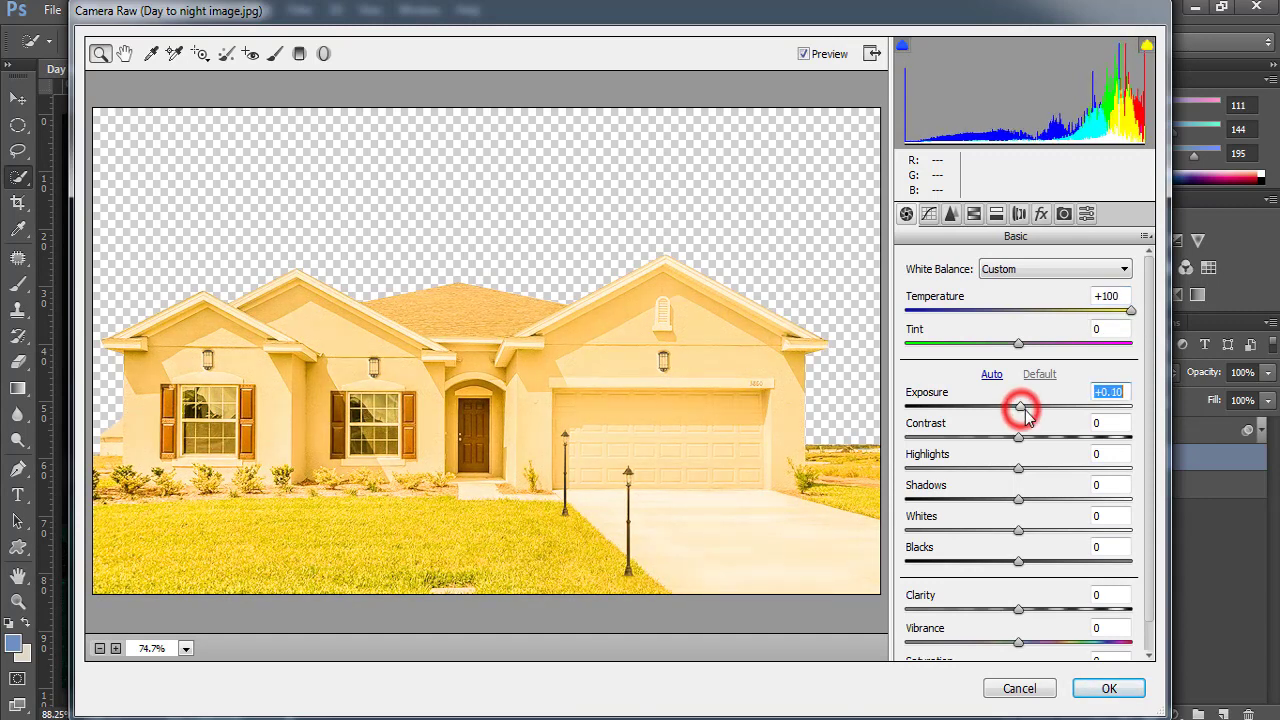
{"action": "scroll", "coordinate": [1001, 491], "scroll_direction": "down", "scroll_amount": 1}
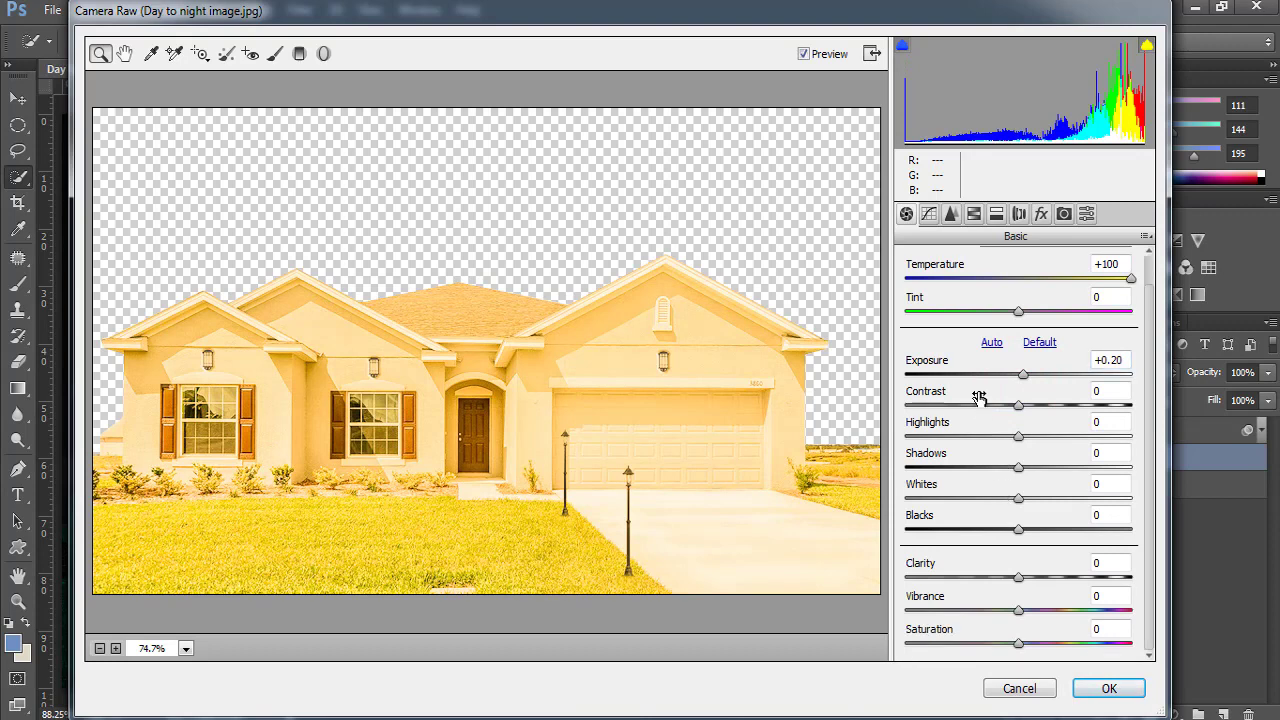
{"action": "scroll", "coordinate": [971, 391], "scroll_direction": "up", "scroll_amount": 1}
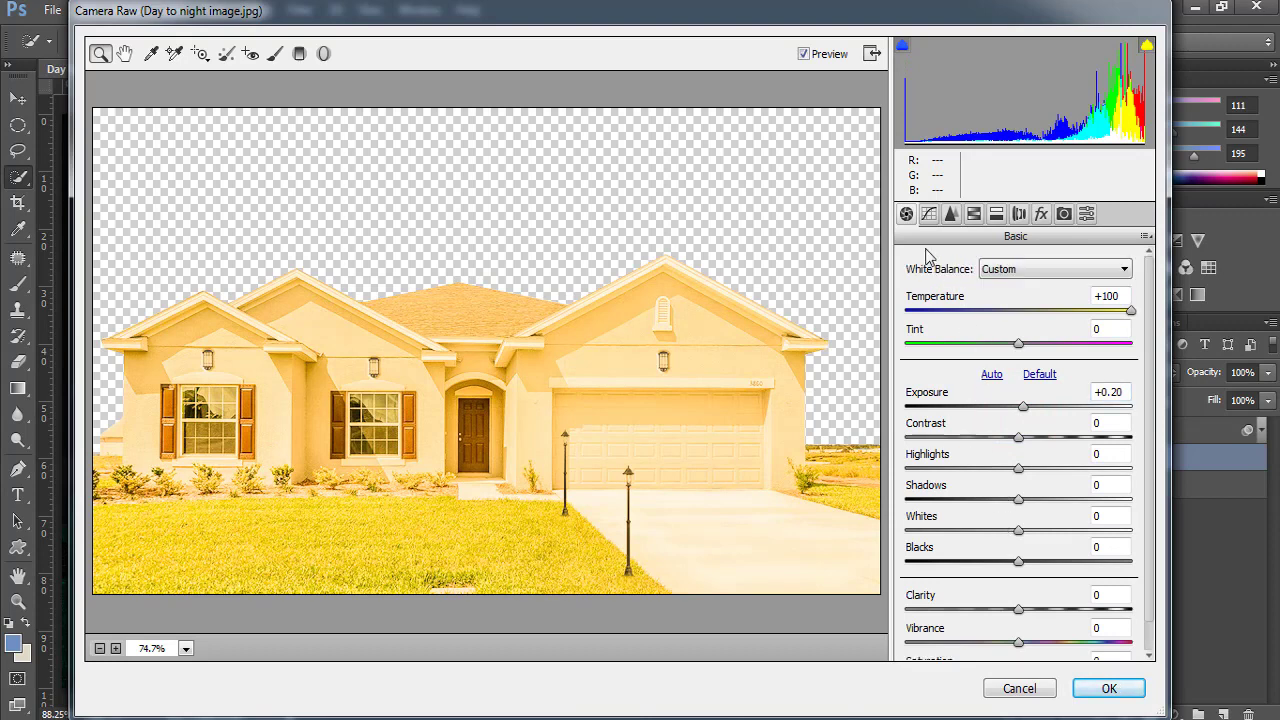
- Set the HSL hues to Reds +15, Oranges +10 and Yellows +28, and apply the Camera Raw filter
{"action": "left_click", "coordinate": [973, 214]}
{"action": "left_click_drag", "start_coordinate": [1023, 356], "coordinate": [1056, 422]}
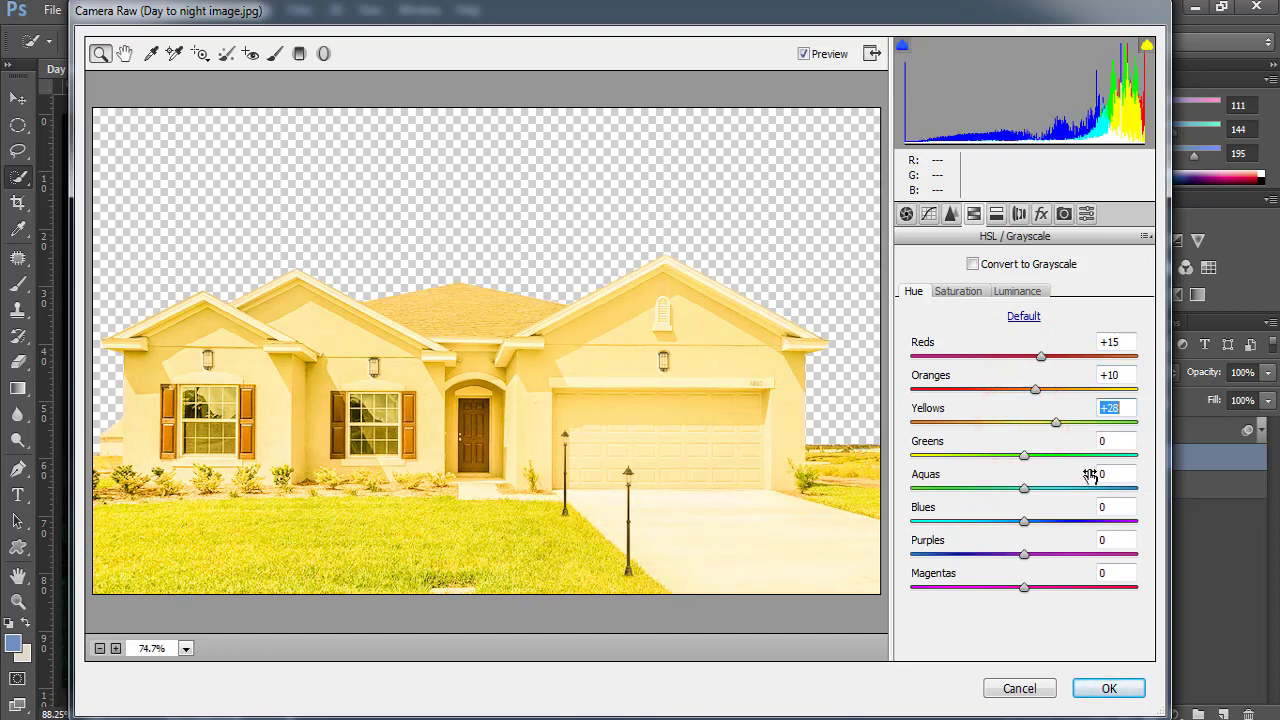
{"action": "left_click", "coordinate": [1110, 688]}
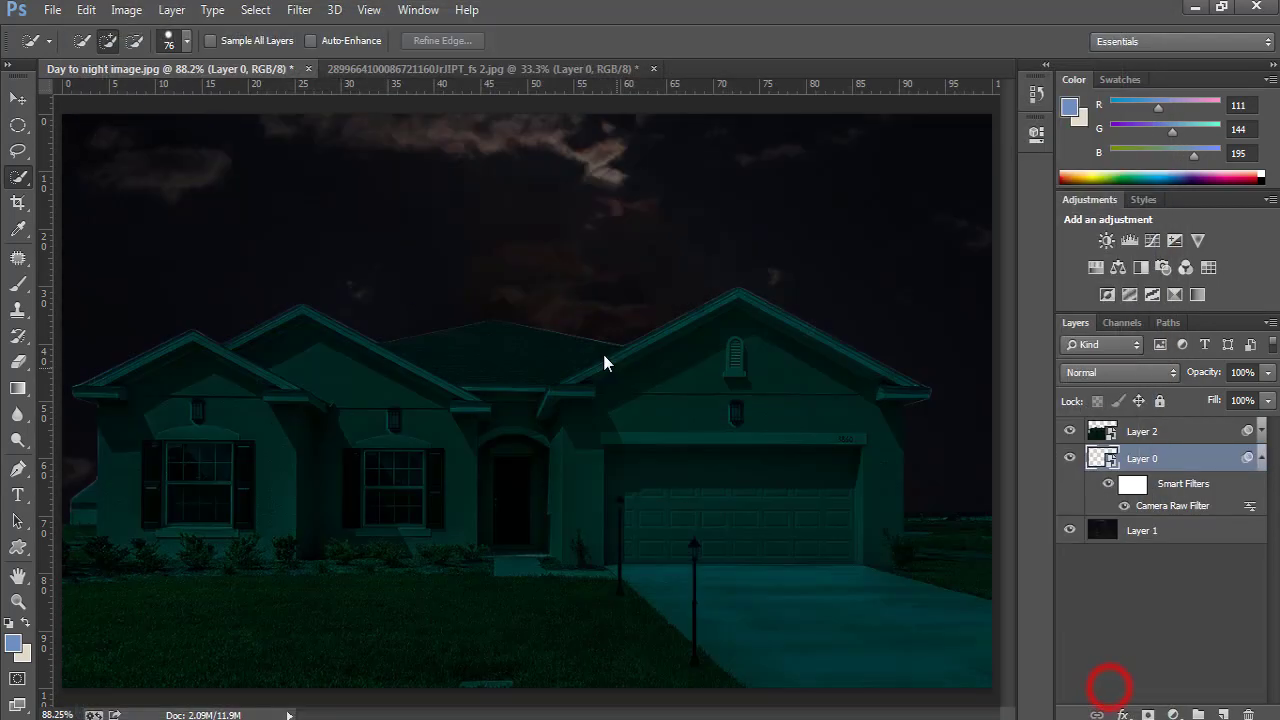
- Hide and show Layer 2, Layer 0 and Layer 1 in turn to compare the dark house, warm house and sky
{"action": "left_click", "coordinate": [1069, 431]}
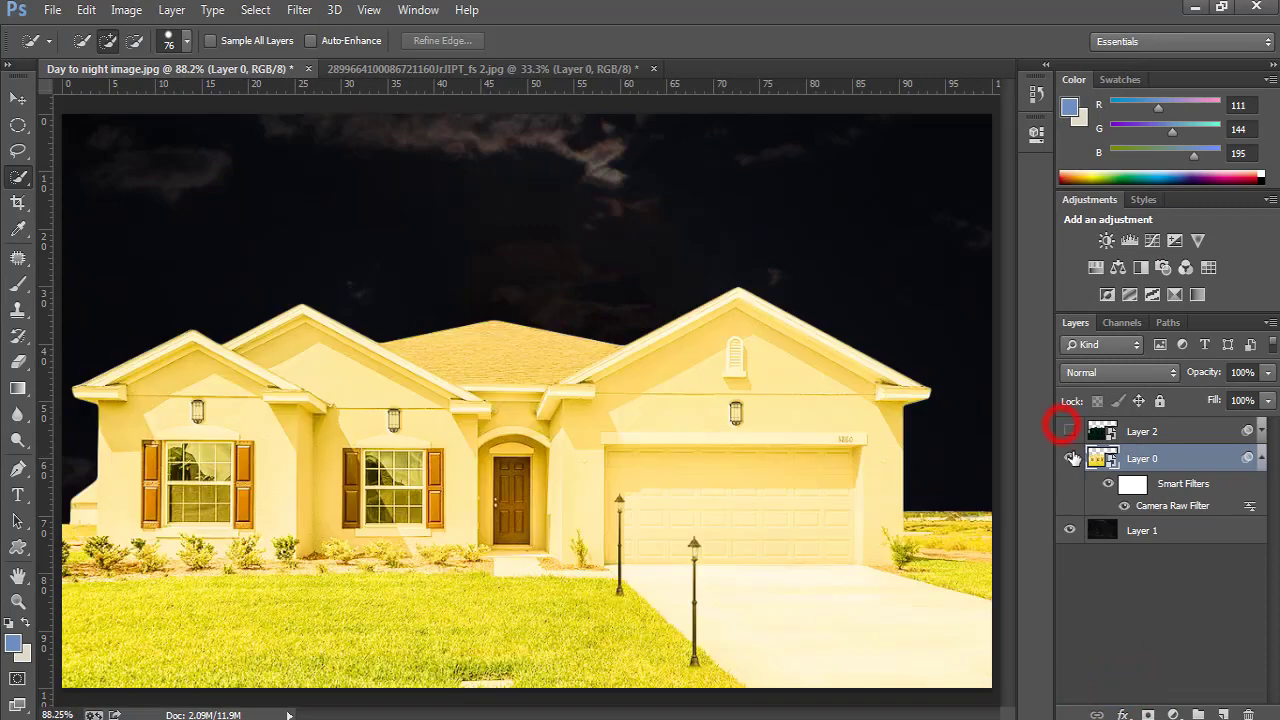
{"action": "left_click", "coordinate": [1069, 458]}
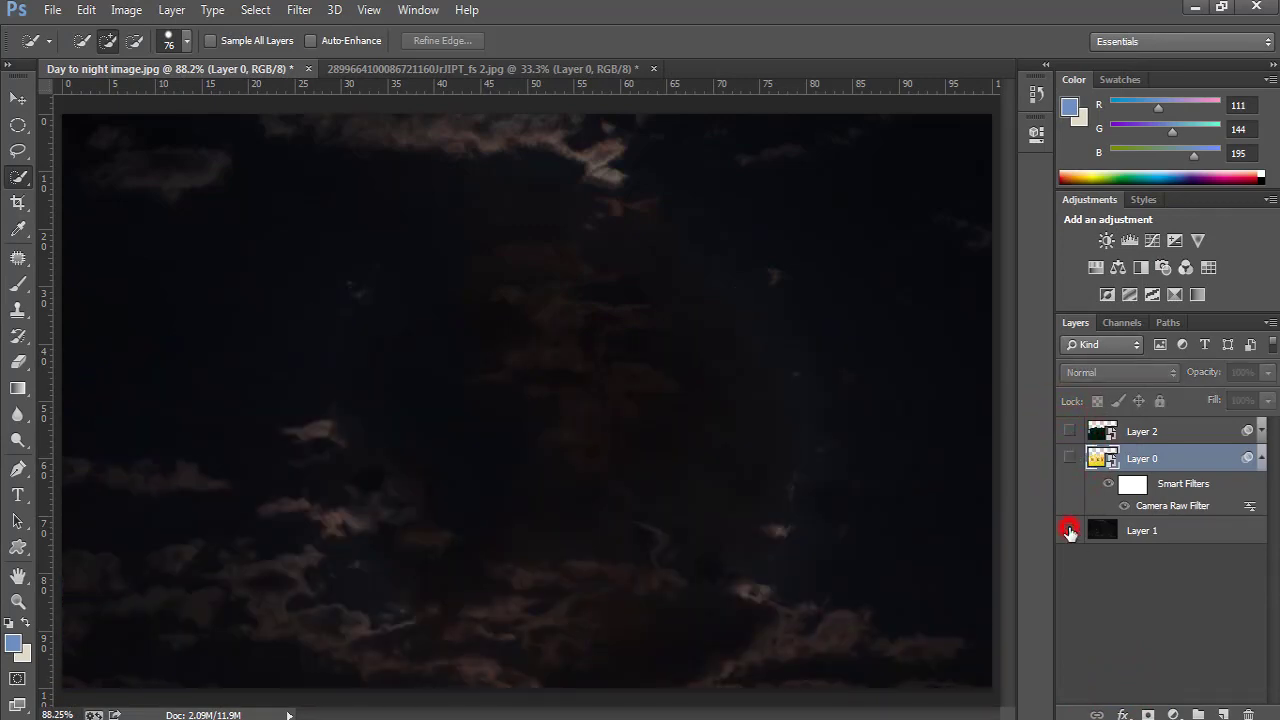
{"action": "left_click", "coordinate": [1070, 531]}
{"action": "left_click", "coordinate": [1070, 458]}
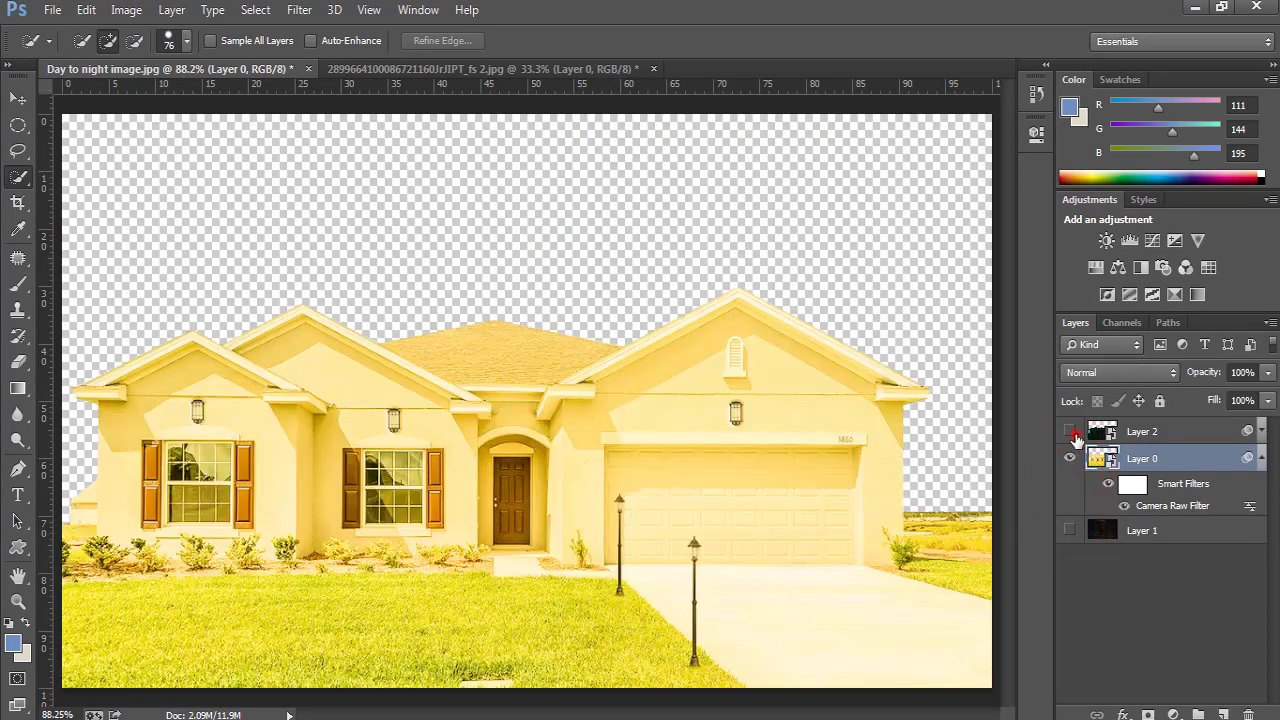
{"action": "left_click", "coordinate": [1069, 431]}
{"action": "left_click", "coordinate": [1070, 531]}
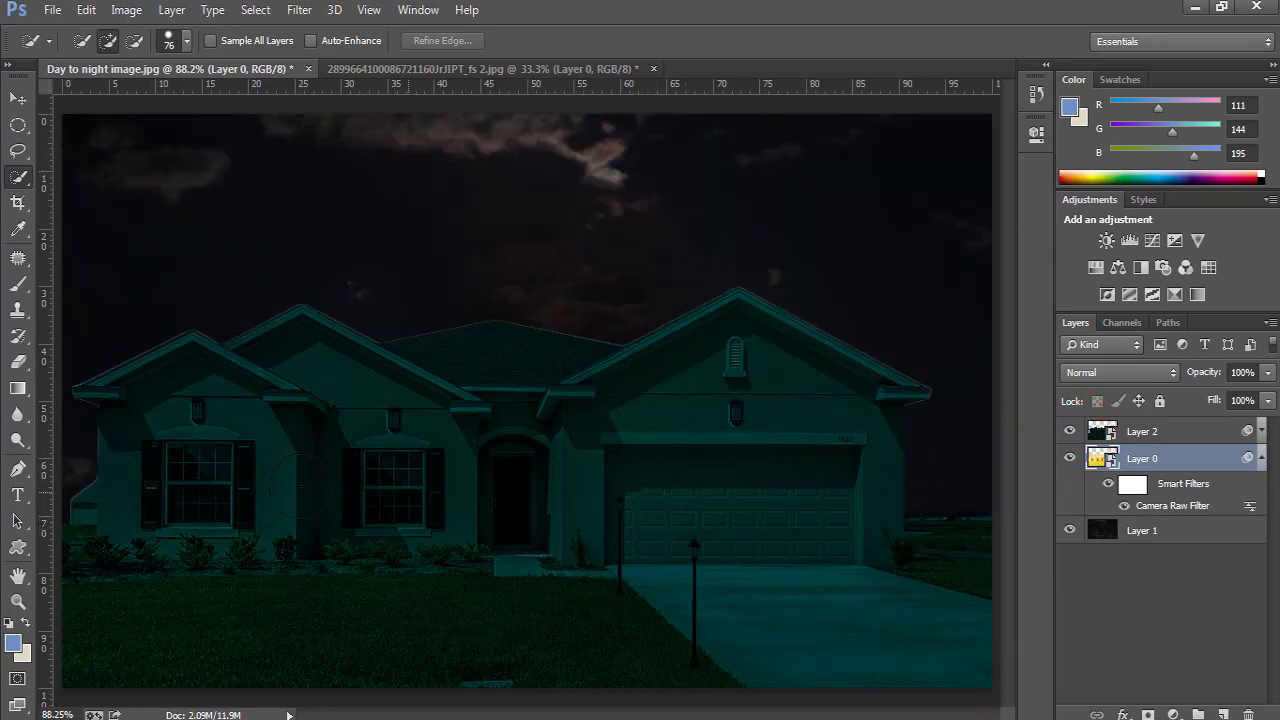
- Collapse Layer 0's smart filters and add a white layer mask to Layer 2
{"action": "left_click", "coordinate": [1261, 458]}
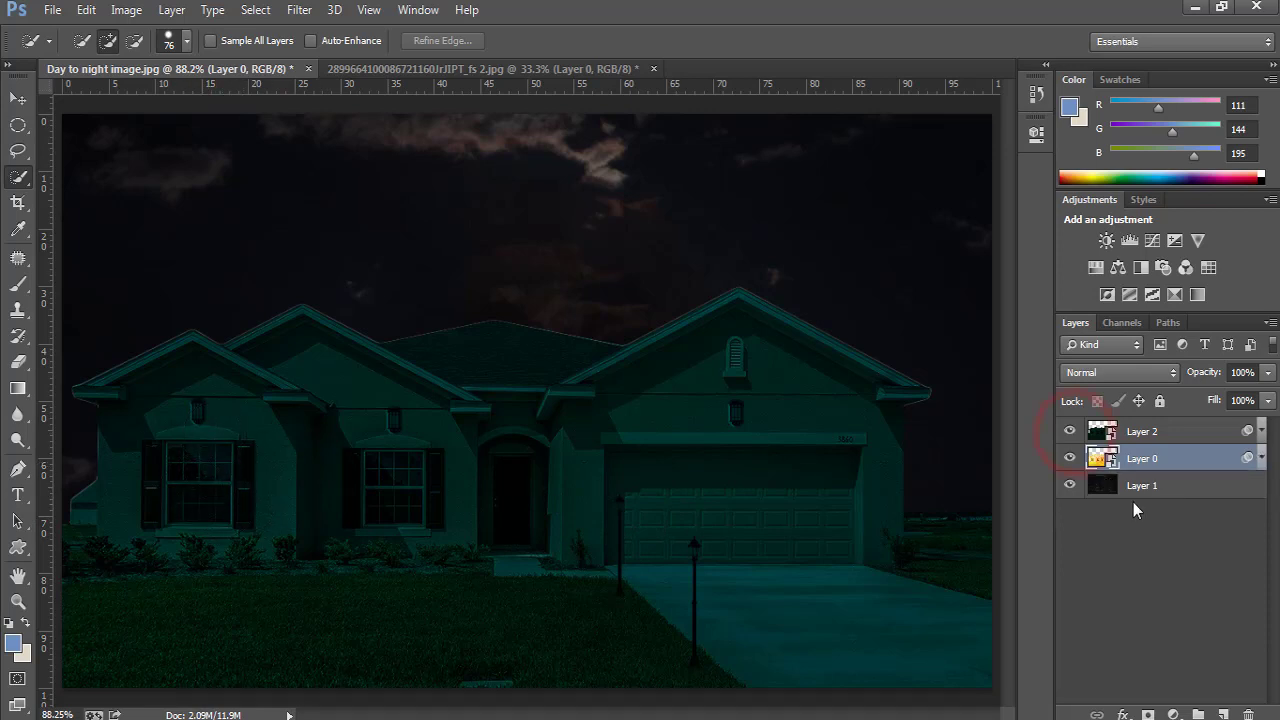
{"action": "left_click", "coordinate": [1143, 432]}
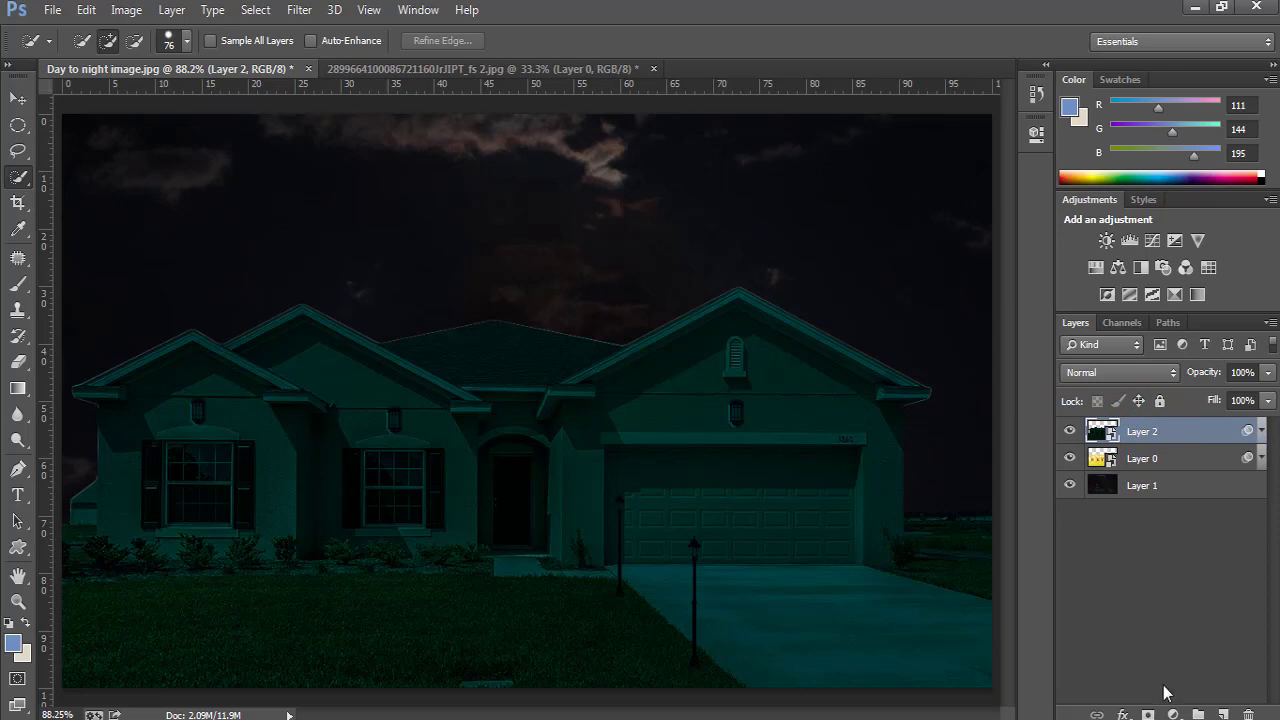
{"action": "left_click", "coordinate": [1147, 714]}
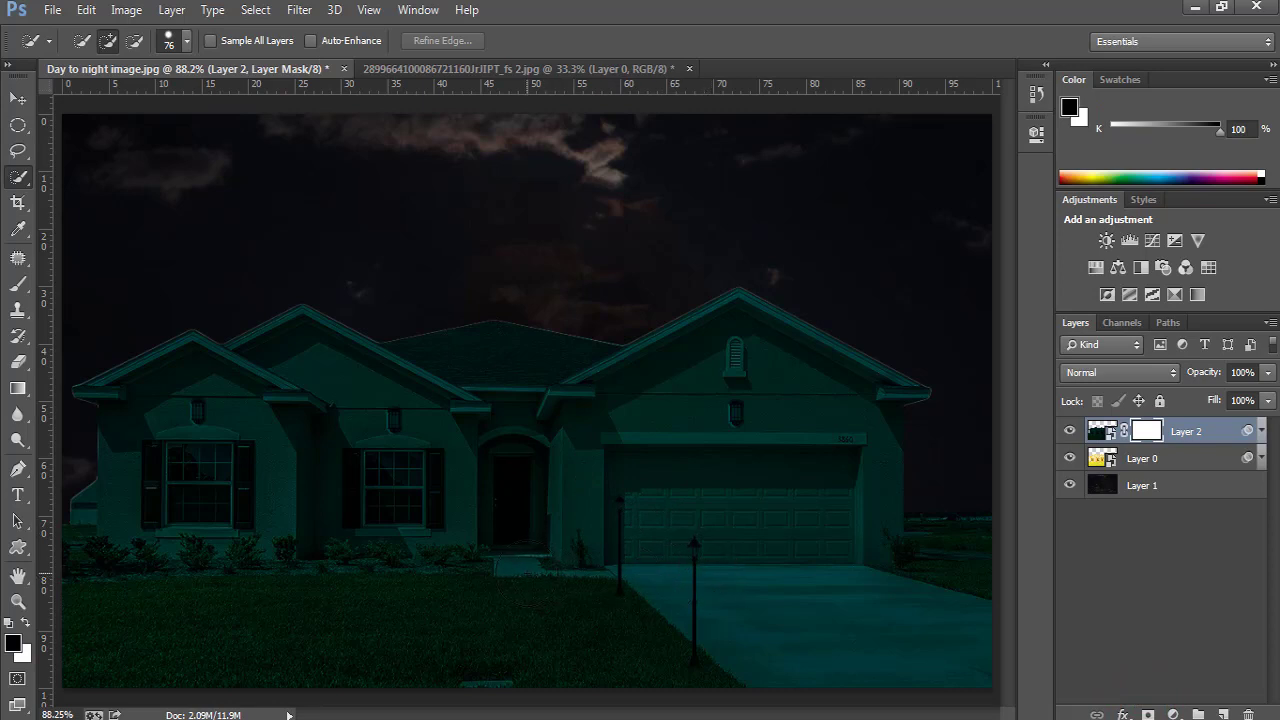
- Activate the Brush tool with default colours and make black the foreground colour for painting on Layer 2's mask
{"action": "key", "text": "b"}
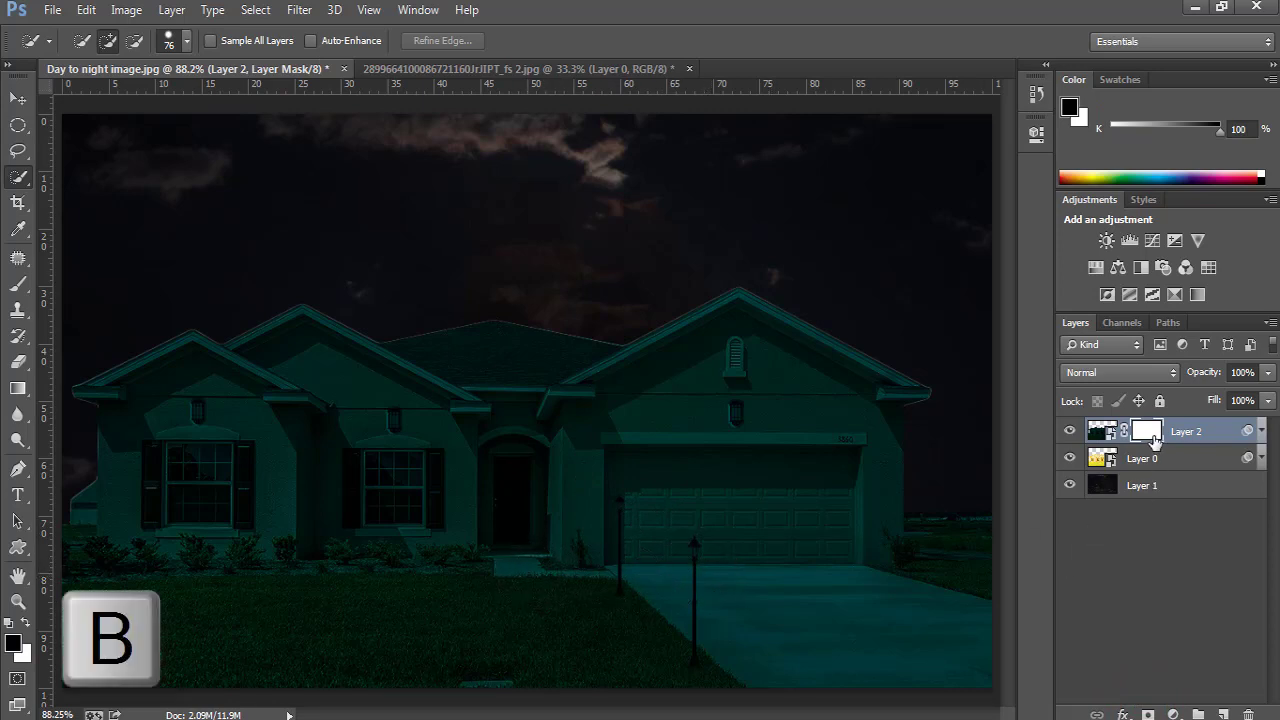
{"action": "key", "text": "d"}
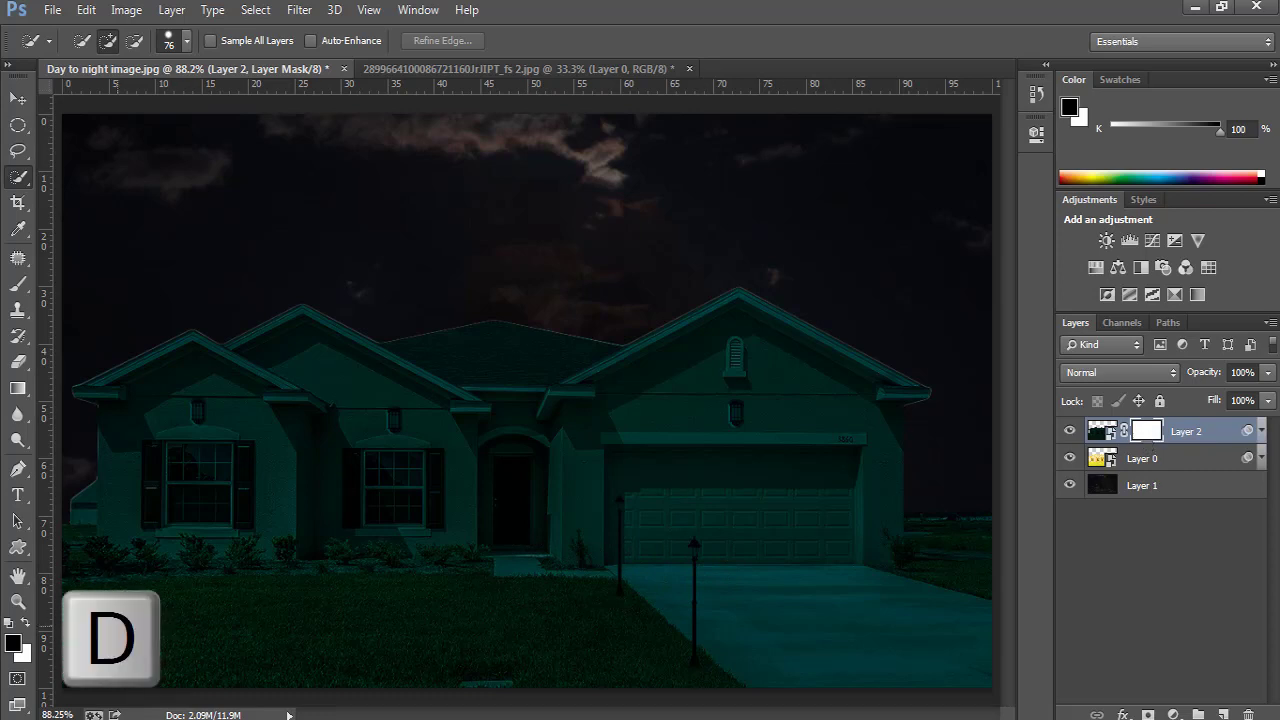
{"action": "left_click", "coordinate": [17, 283]}
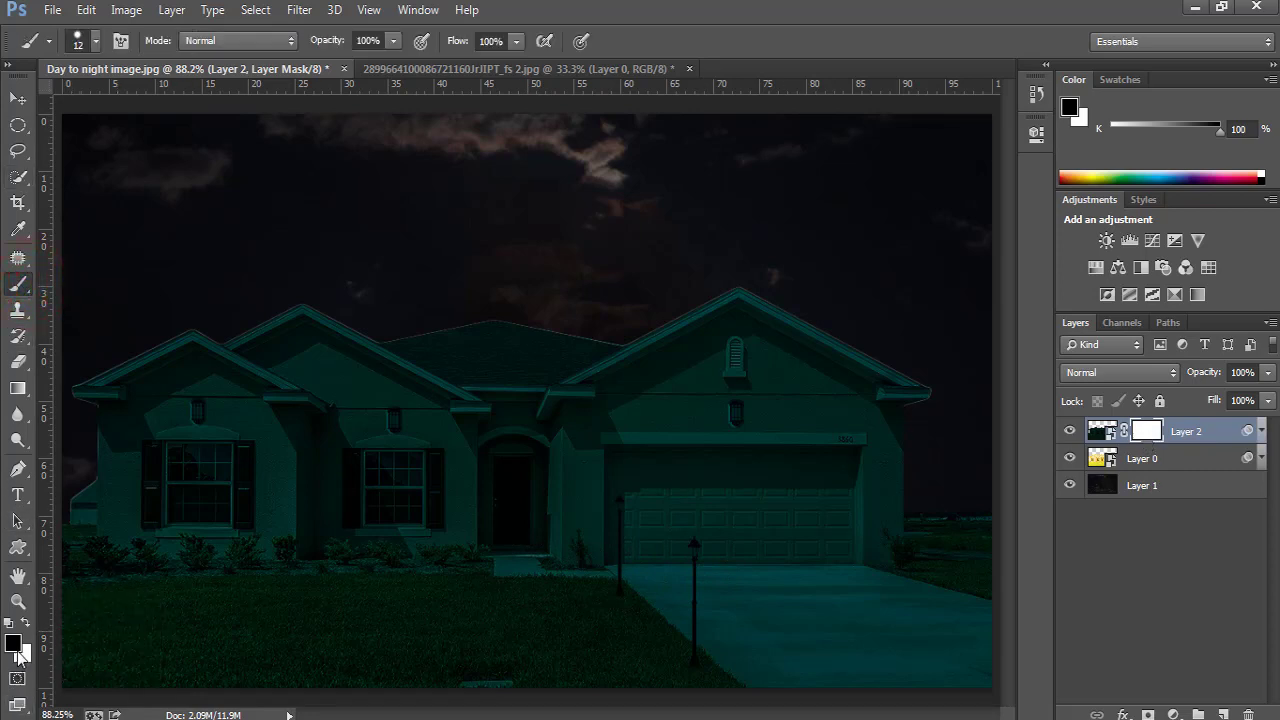
{"action": "key", "text": "x"}
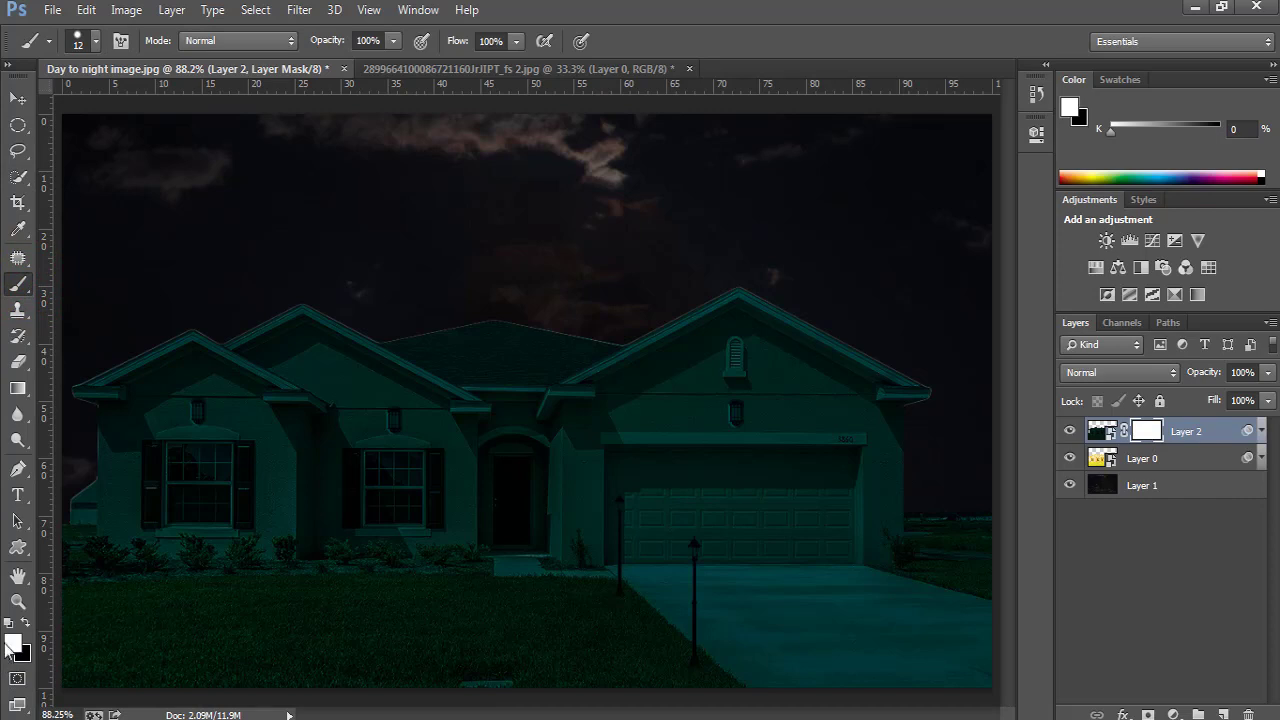
{"action": "key", "text": "x"}
{"action": "key", "text": "x"}
{"action": "key", "text": "x"}
{"action": "key", "text": "x"}
{"action": "key", "text": "x"}
{"action": "key", "text": "x"}
{"action": "key", "text": "x"}
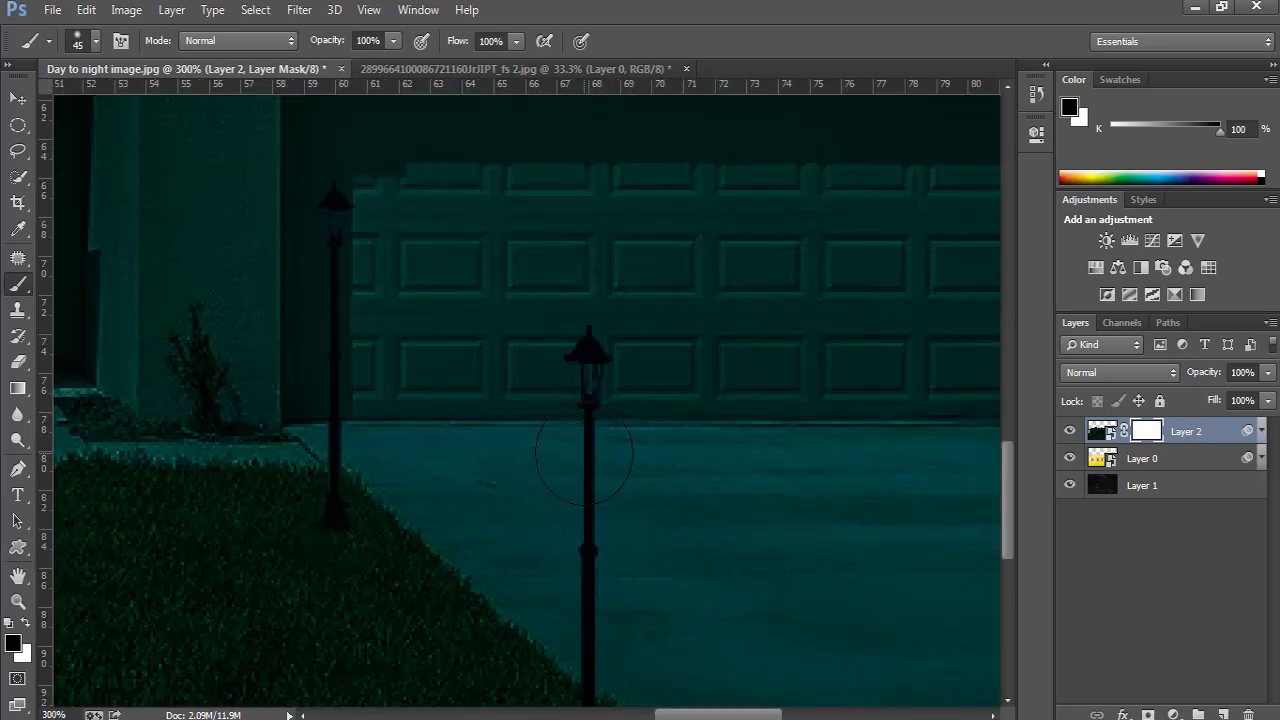
- With a soft round brush of size 64, paint black on Layer 2's mask over the lantern of the nearer driveway lamp post
{"action": "left_click", "coordinate": [88, 42]}
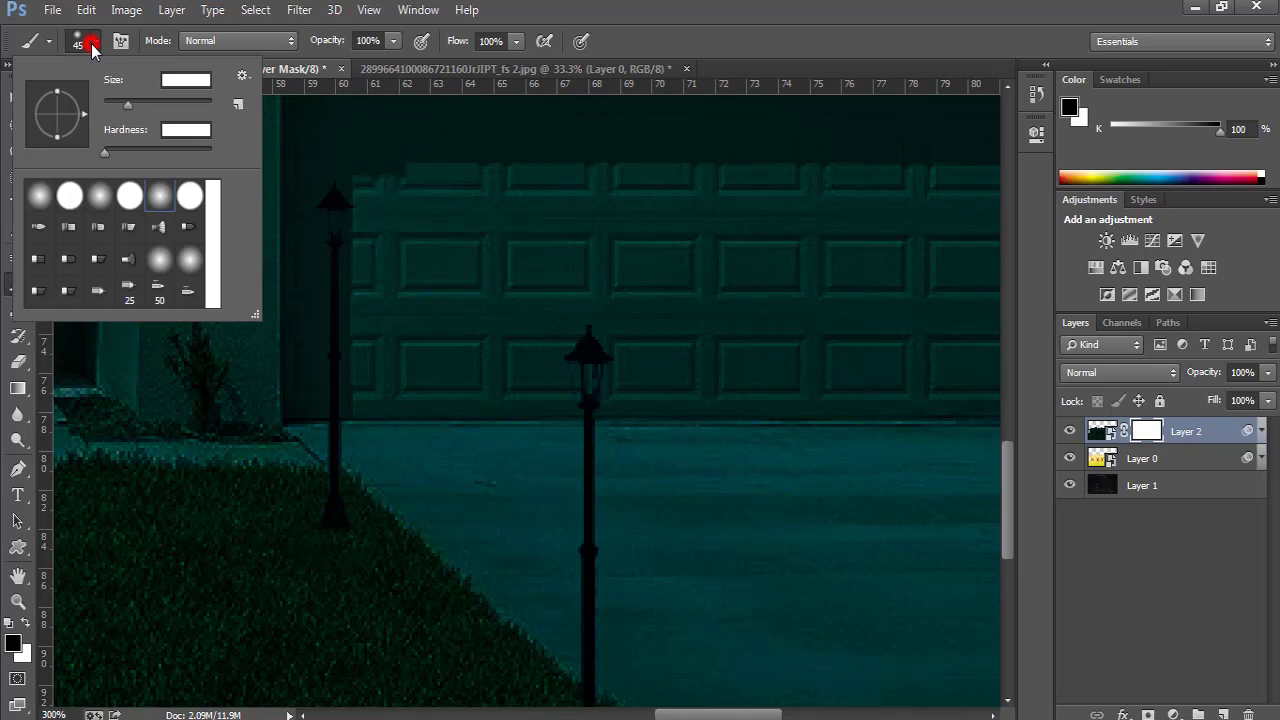
{"action": "double_click", "coordinate": [162, 198]}
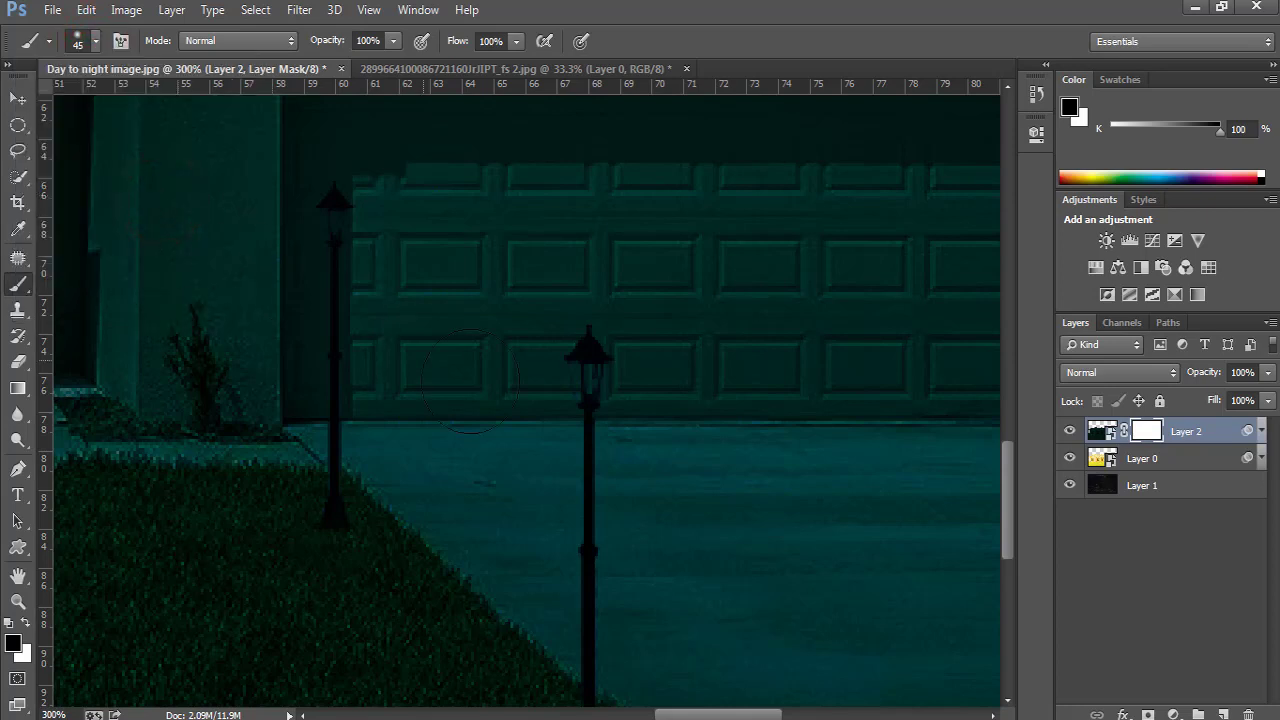
{"action": "left_click_drag", "start_coordinate": [590, 398], "coordinate": [616, 404]}
{"action": "key", "text": "x"}
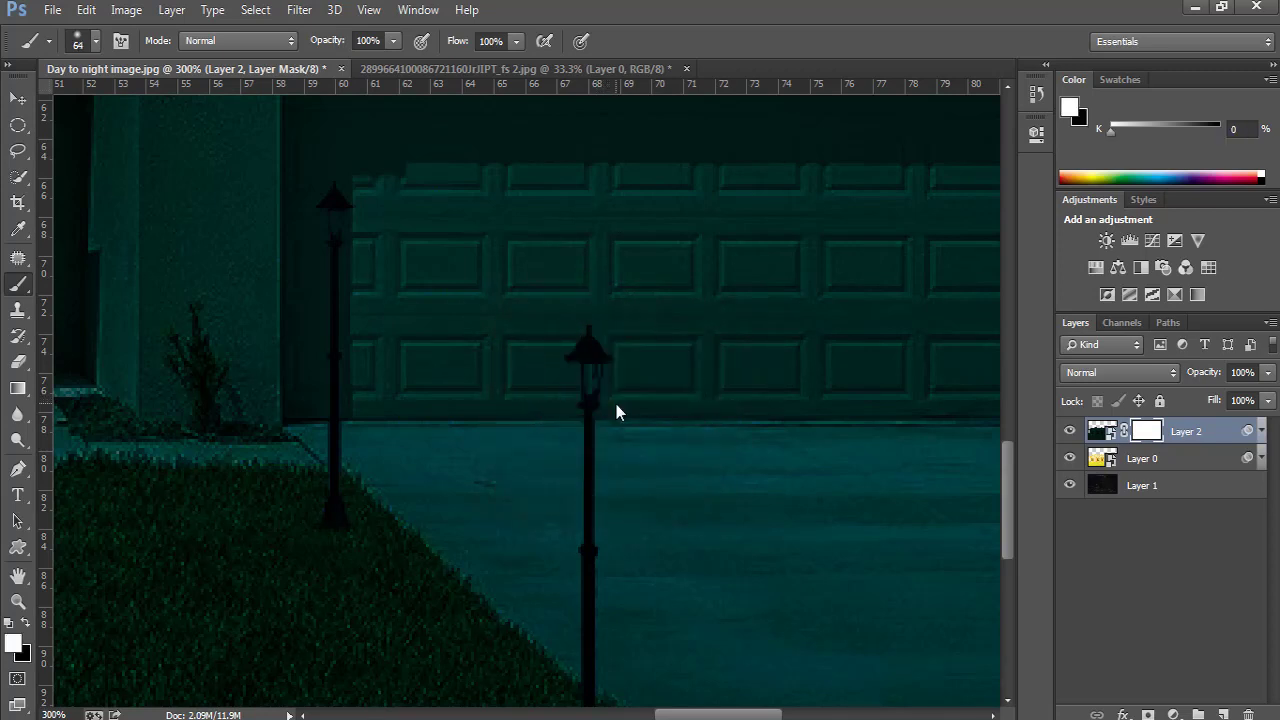
{"action": "key", "text": "x"}
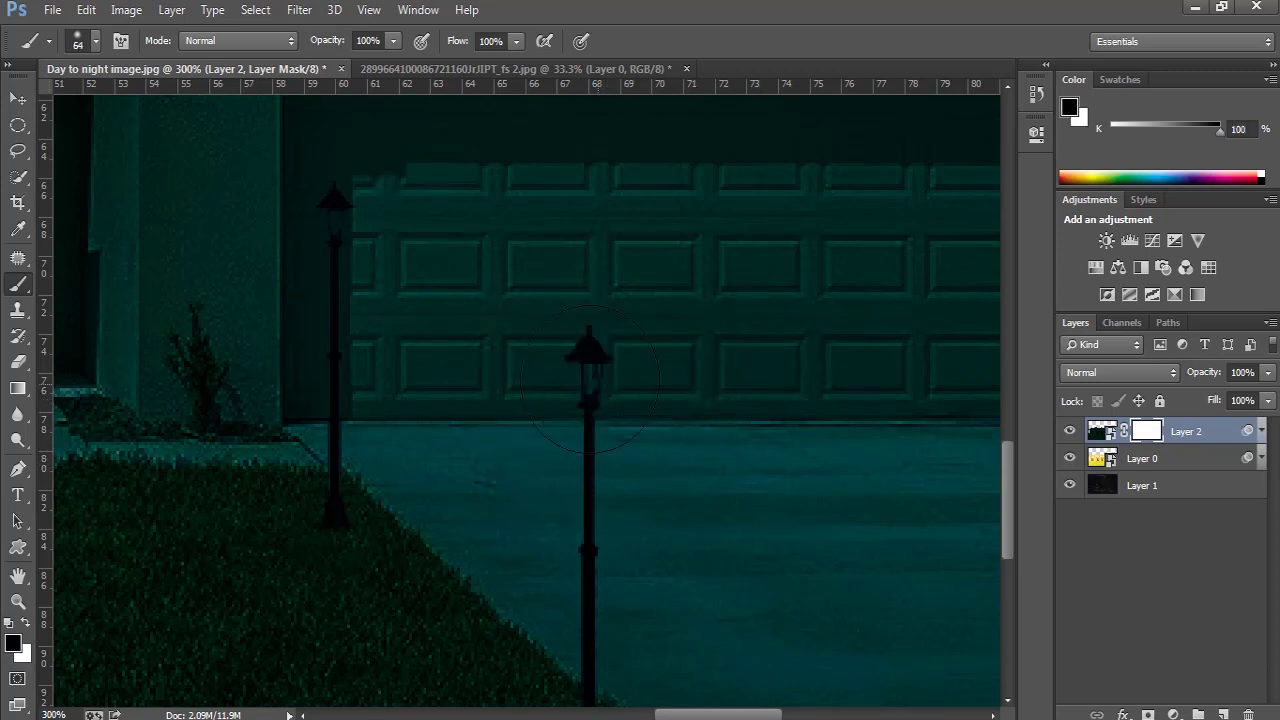
{"action": "left_click_drag", "start_coordinate": [590, 380], "coordinate": [701, 559]}
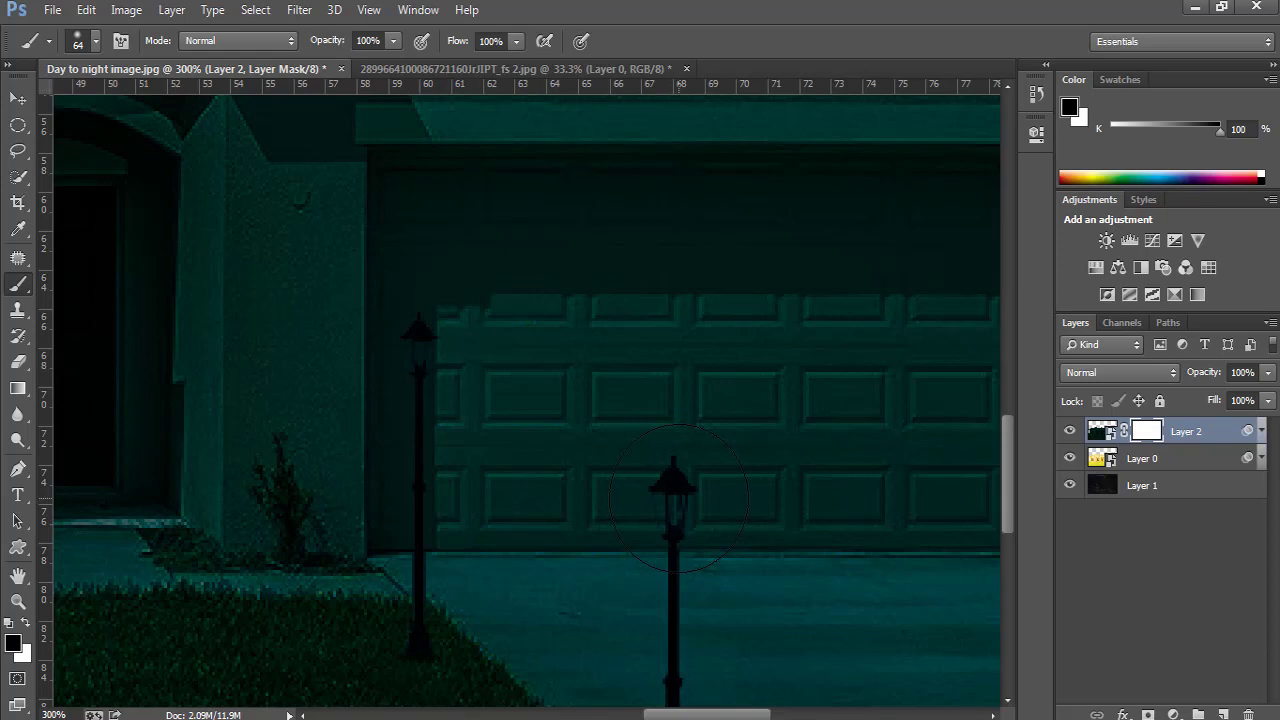
{"action": "mouse_move", "coordinate": [673, 492]}
{"action": "left_mouse_down"}
{"action": "mouse_move", "coordinate": [677, 514]}
{"action": "mouse_move", "coordinate": [672, 498]}
{"action": "left_mouse_up"}
{"action": "key", "text": "ctrl+0"}
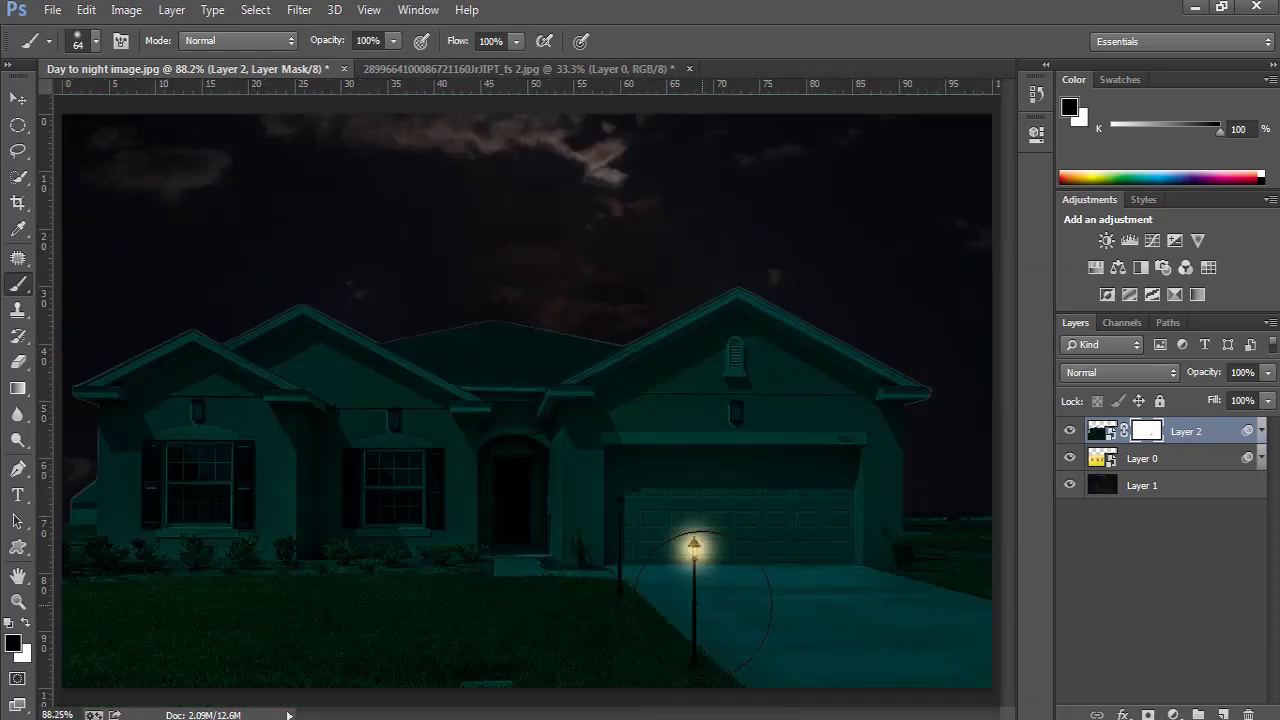
- Paint black on Layer 2's mask over the lantern of the farther lamp post beside the garage door
{"action": "left_click", "coordinate": [603, 500], "text": "ctrl"}
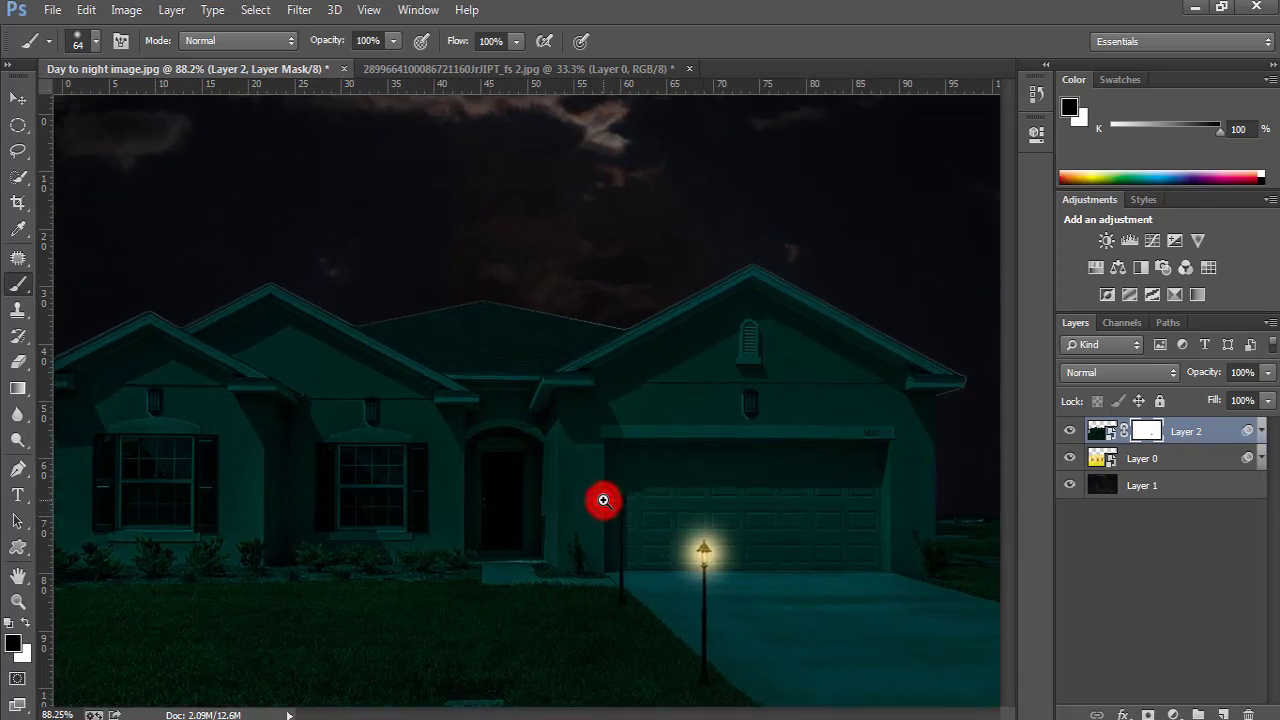
{"action": "left_click", "coordinate": [603, 500], "text": "ctrl"}
{"action": "left_click", "coordinate": [603, 500], "text": "ctrl"}
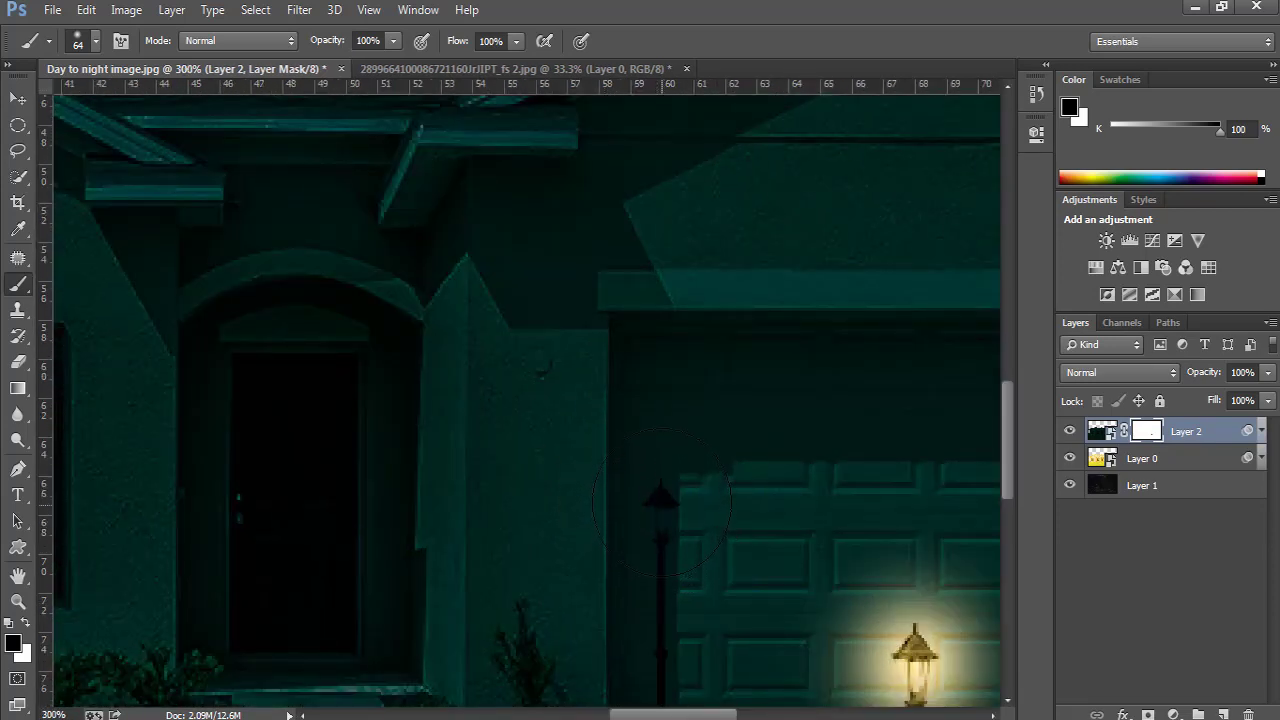
{"action": "left_click", "coordinate": [658, 498]}
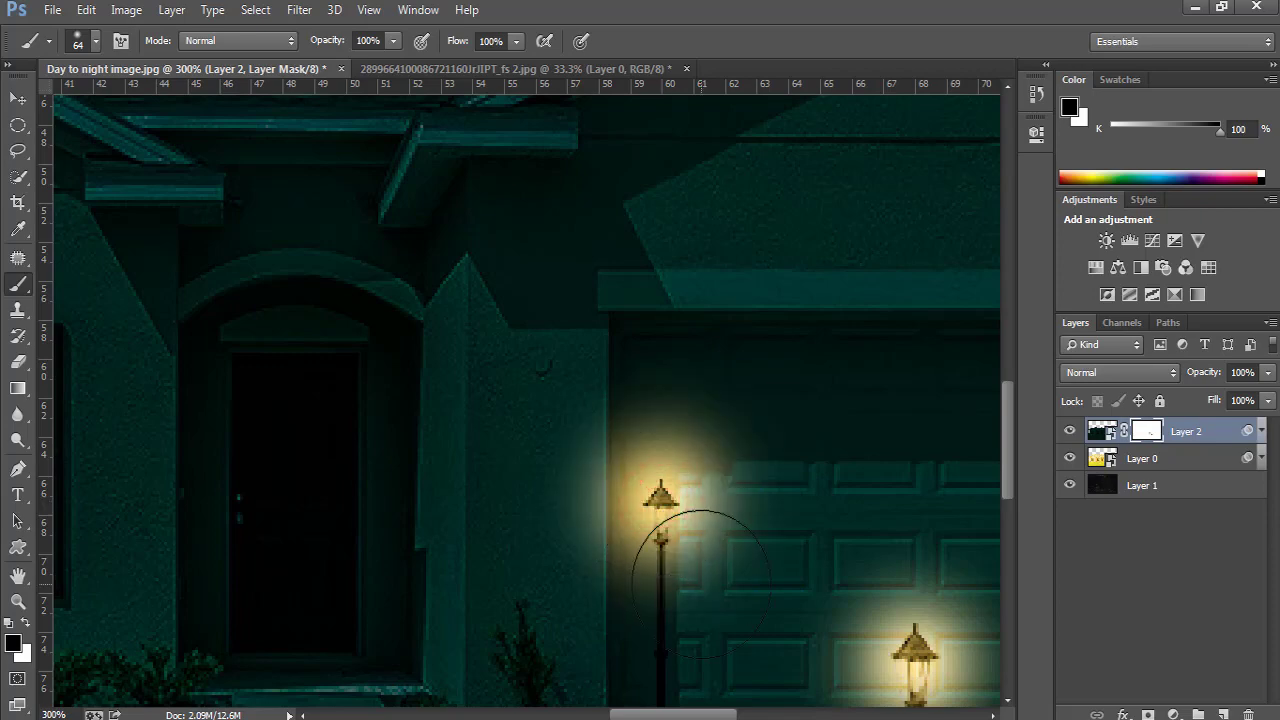
{"action": "key", "text": "ctrl+0"}
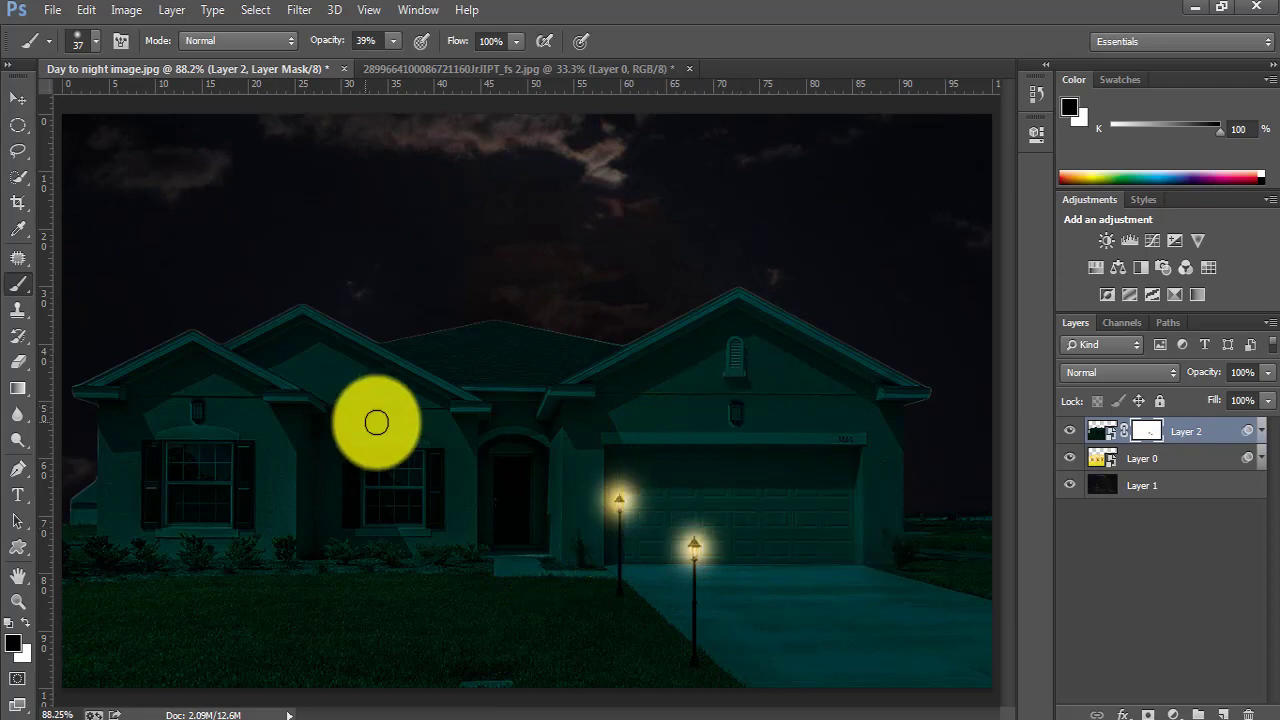
- Set the brush to size 49 and 100% opacity, and paint black on Layer 2's mask over the wall lamp above the garage
{"action": "left_click", "coordinate": [789, 414], "text": "ctrl"}
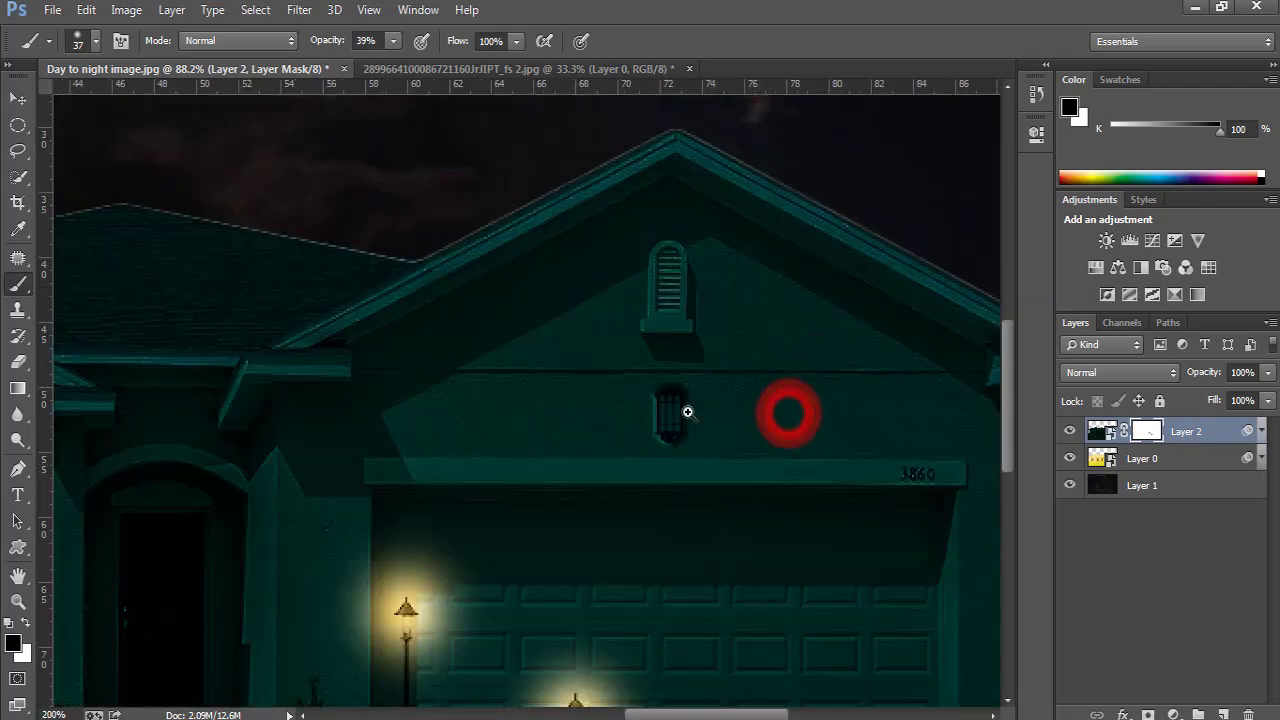
{"action": "right_click", "coordinate": [620, 419], "text": "alt"}
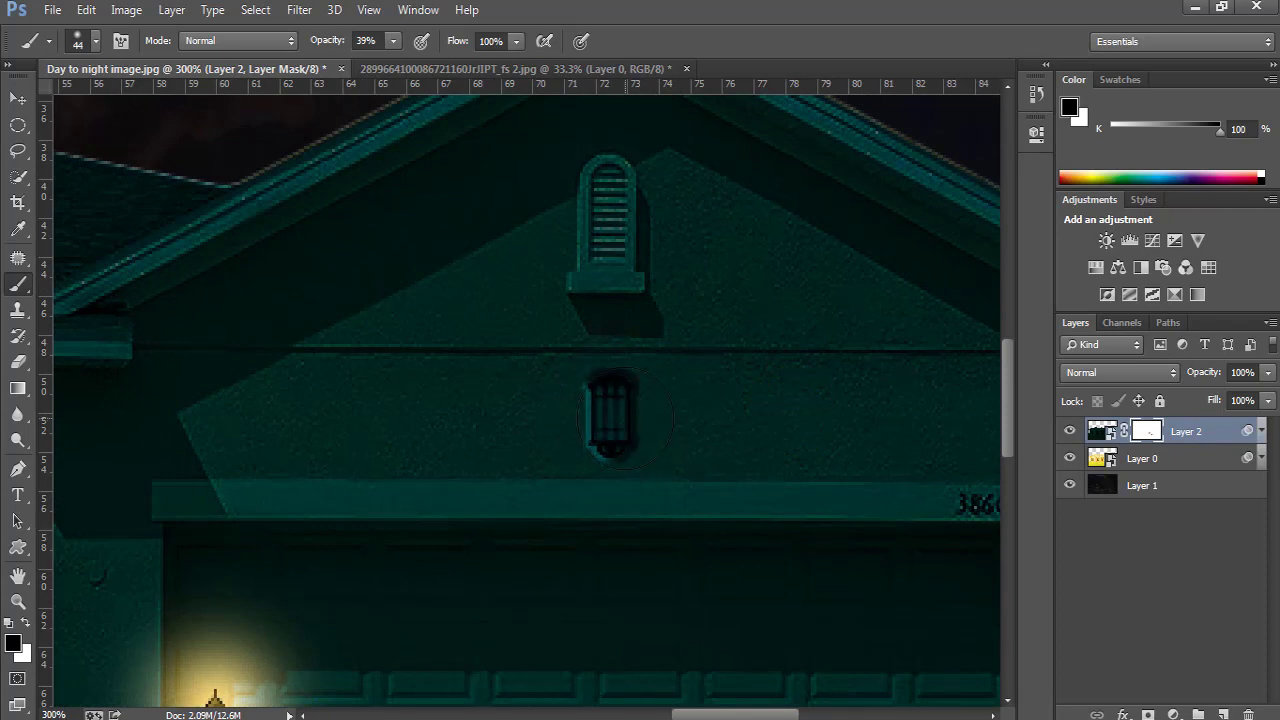
{"action": "key", "text": "ctrl+0"}
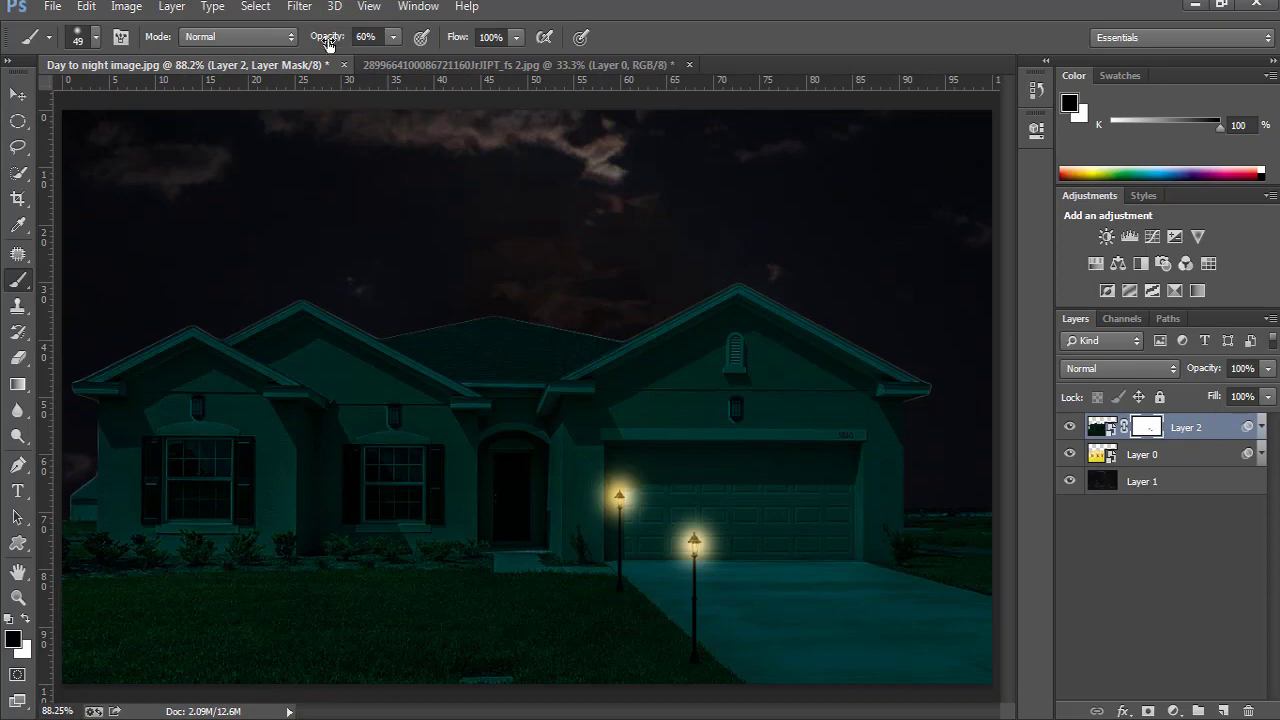
{"action": "left_click_drag", "start_coordinate": [328, 42], "coordinate": [434, 43]}
{"action": "left_click", "coordinate": [755, 423], "text": "ctrl"}
{"action": "left_click", "coordinate": [755, 423], "text": "ctrl"}
{"action": "left_click", "coordinate": [755, 423], "text": "ctrl"}
{"action": "left_click", "coordinate": [755, 423], "text": "ctrl"}
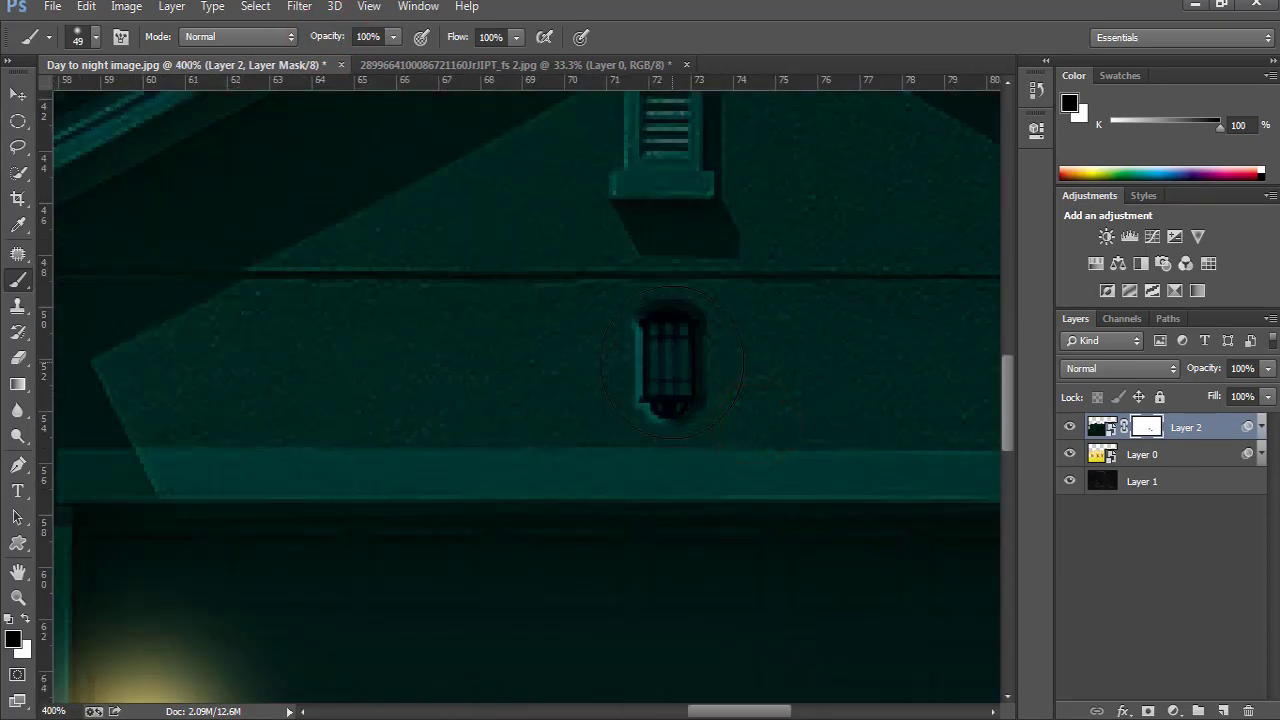
{"action": "left_click_drag", "start_coordinate": [672, 362], "coordinate": [666, 366]}
{"action": "key", "text": "ctrl+0"}
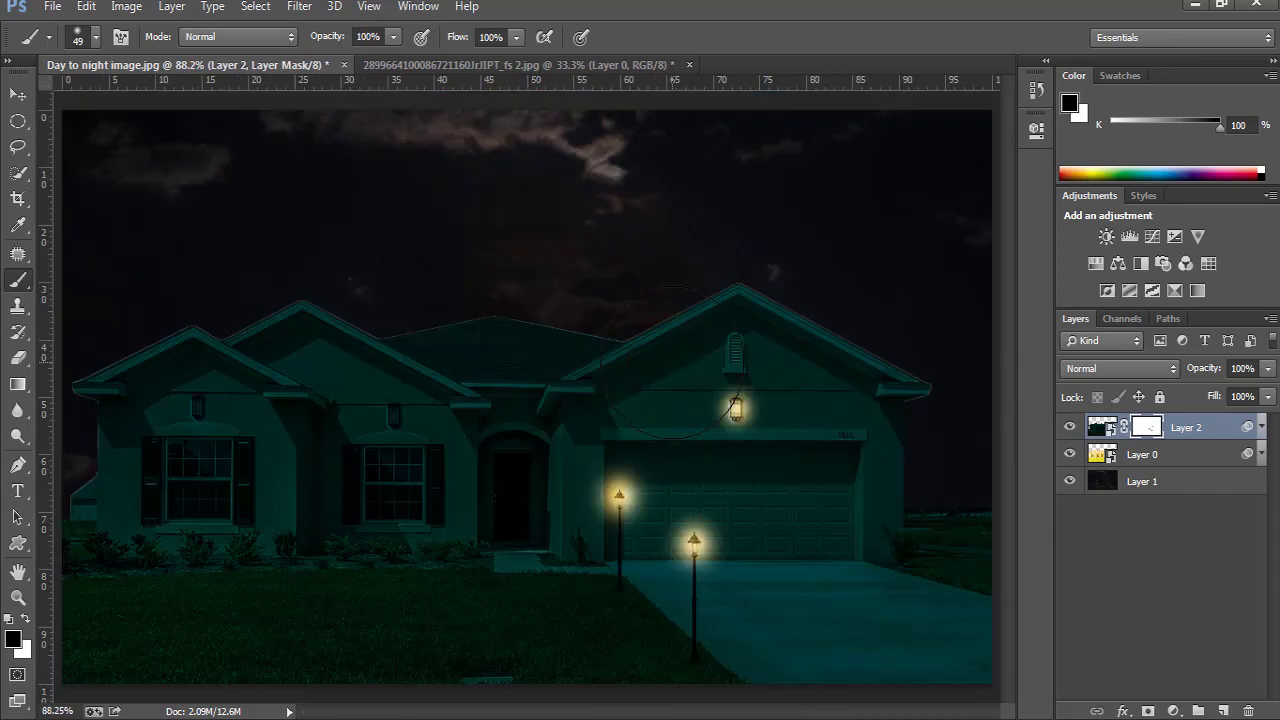
- Paint black on Layer 2's mask over the wall lamp above the window nearest the front door
{"action": "left_click", "coordinate": [402, 423], "text": "ctrl"}
{"action": "left_click", "coordinate": [402, 423], "text": "ctrl"}
{"action": "left_click", "coordinate": [402, 423], "text": "ctrl"}
{"action": "left_click", "coordinate": [402, 423], "text": "ctrl"}
{"action": "left_click_drag", "start_coordinate": [427, 403], "coordinate": [552, 406]}
{"action": "left_click", "coordinate": [493, 388]}
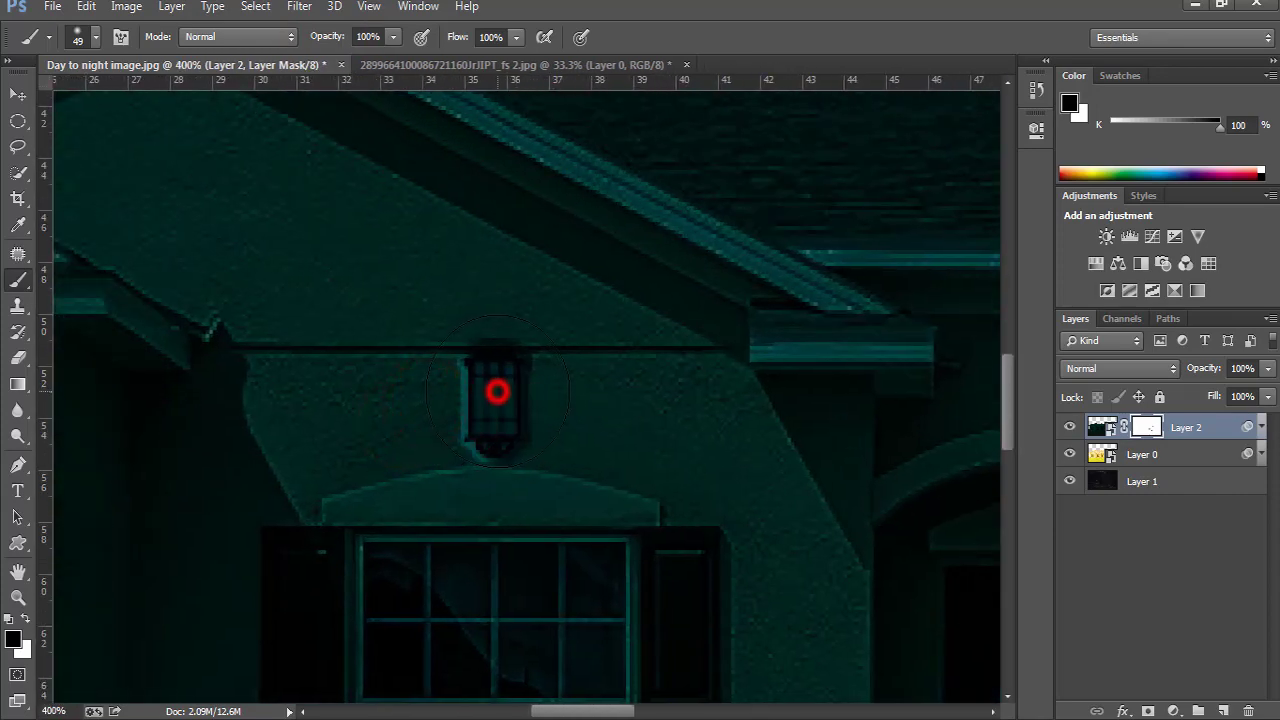
{"action": "key", "text": "ctrl+0"}
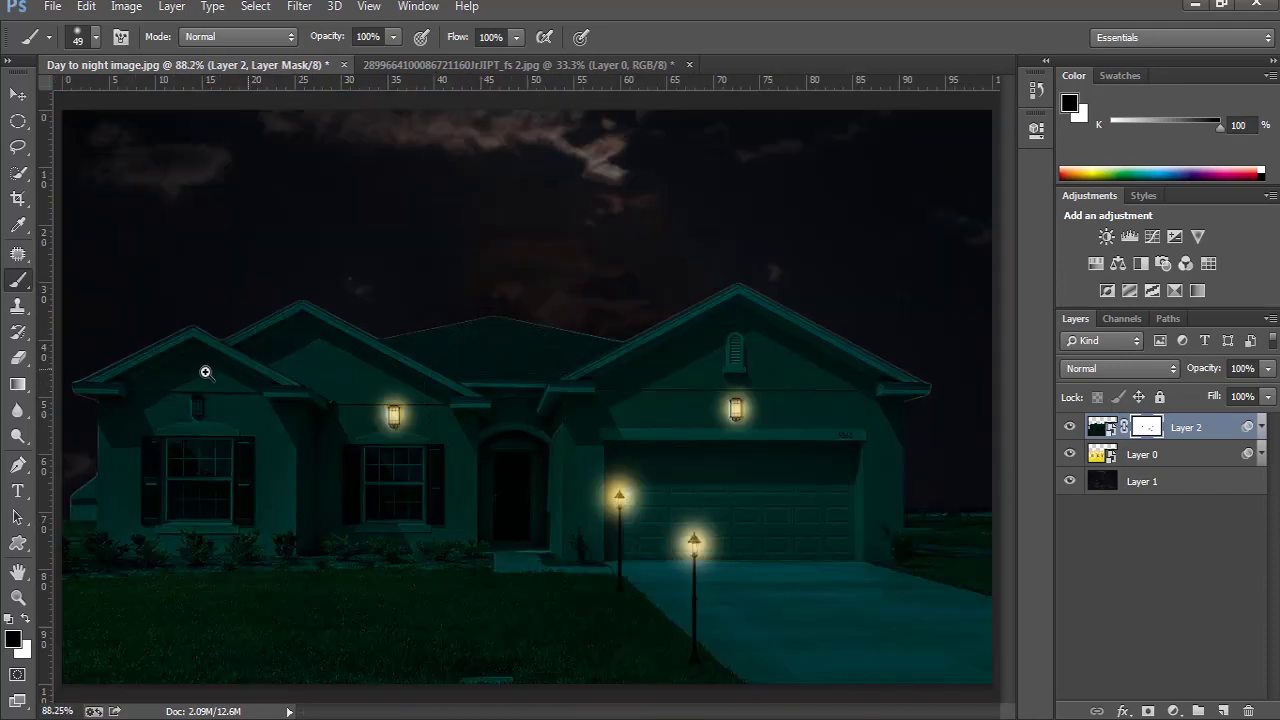
- Paint black on Layer 2's mask over the wall lamp above the house's leftmost window
{"action": "left_click", "coordinate": [177, 414], "text": "ctrl"}
{"action": "left_click", "coordinate": [177, 414], "text": "ctrl"}
{"action": "left_click", "coordinate": [177, 414], "text": "ctrl"}
{"action": "left_click", "coordinate": [177, 414], "text": "ctrl"}
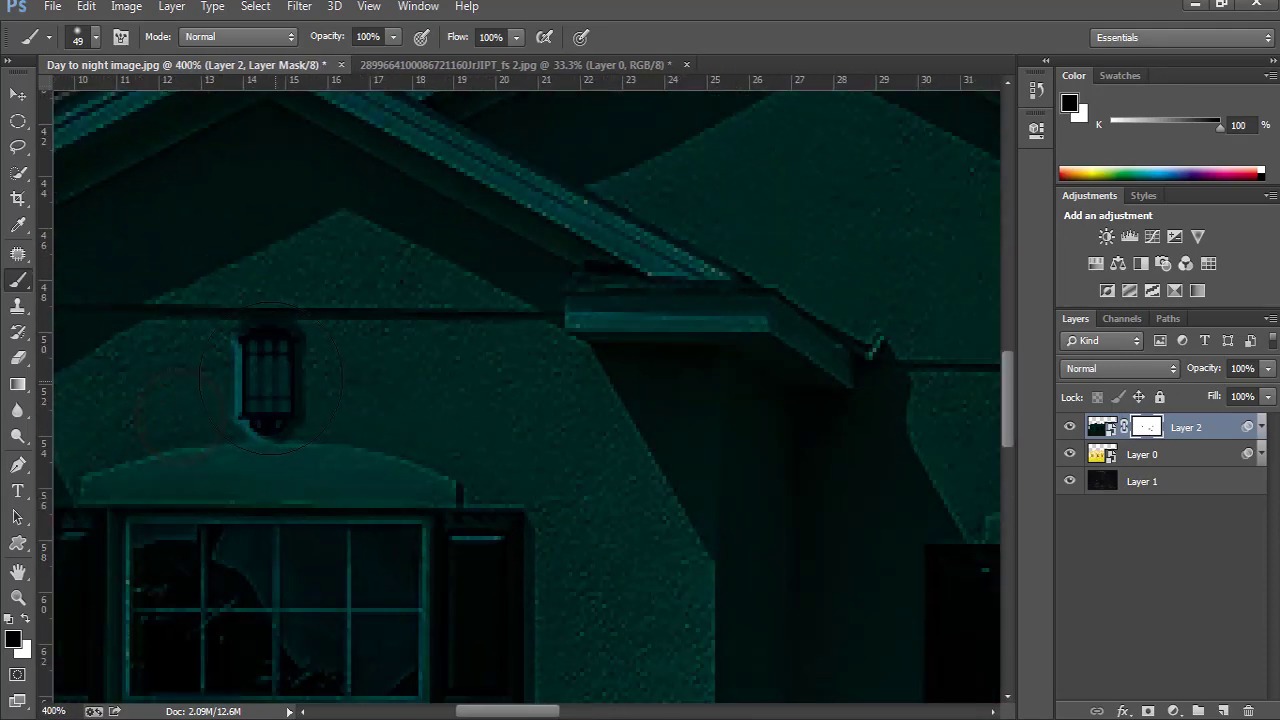
{"action": "left_click", "coordinate": [268, 370]}
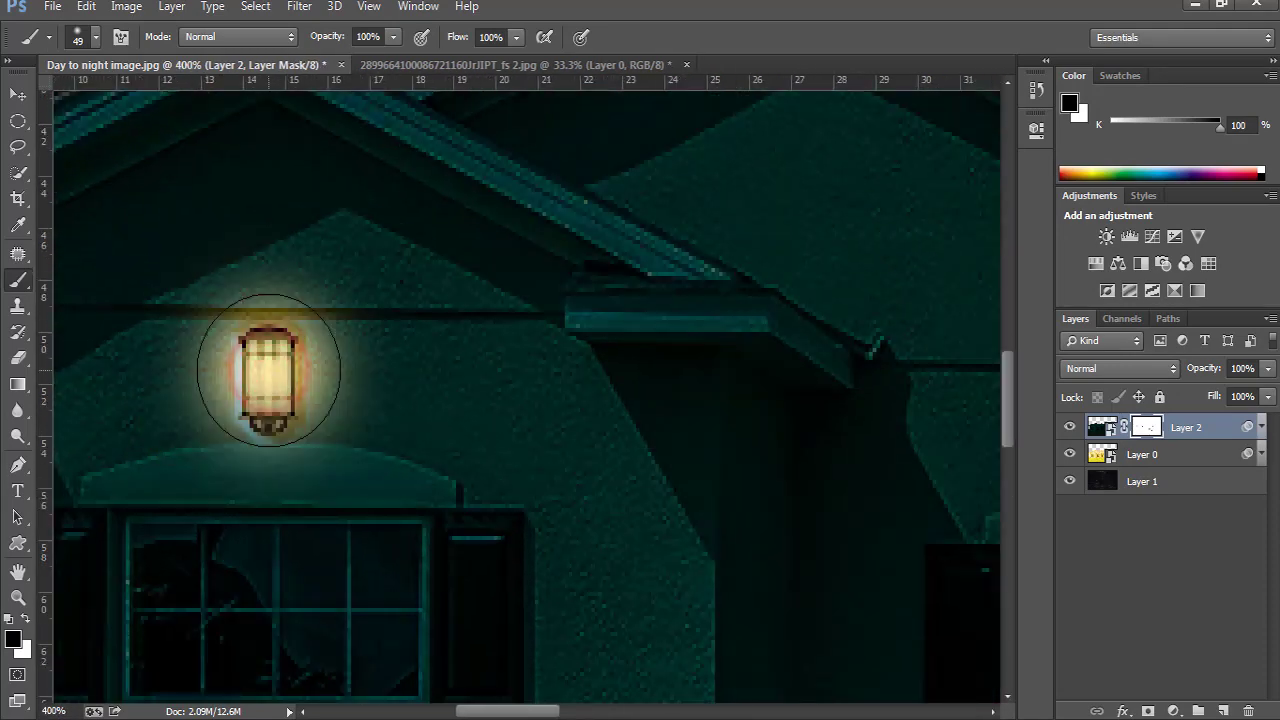
{"action": "key", "text": "ctrl+0"}
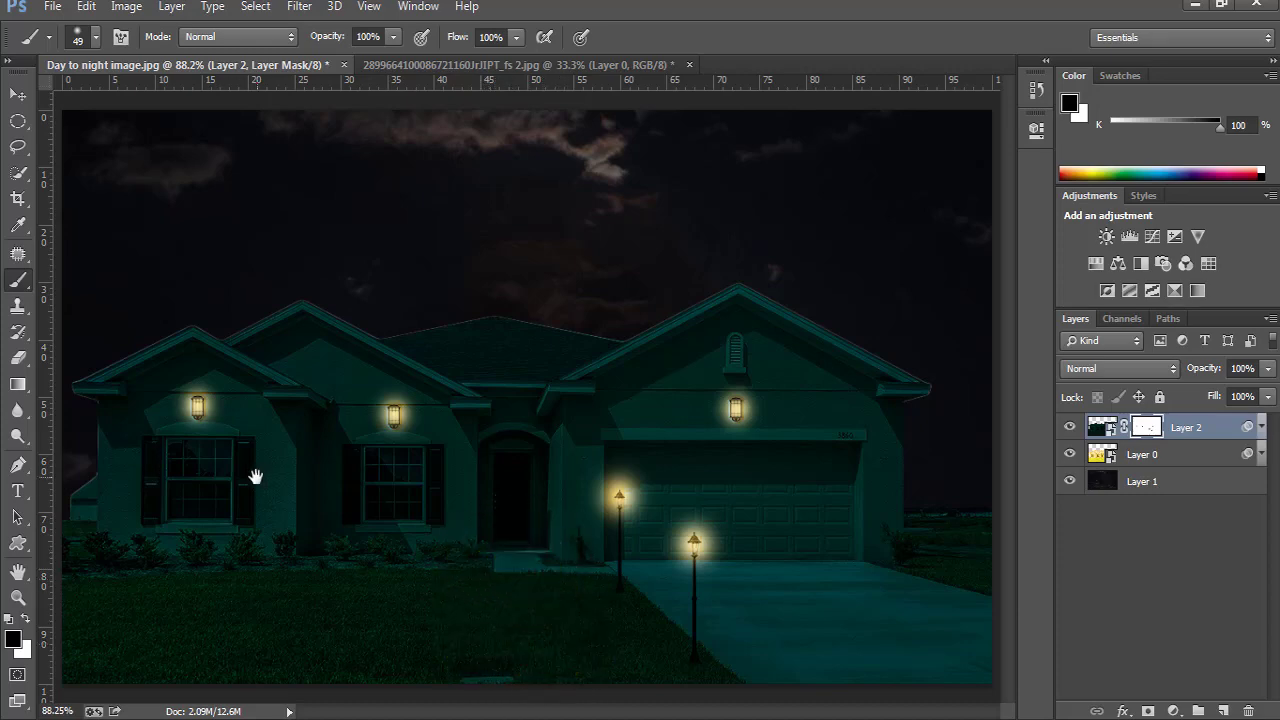
- Trace a closed four-corner path around the panes of the house's leftmost window with the Pen tool
{"action": "left_click", "coordinate": [181, 478], "text": "ctrl"}
{"action": "left_click", "coordinate": [181, 478], "text": "ctrl"}
{"action": "left_click", "coordinate": [364, 407], "text": "ctrl"}
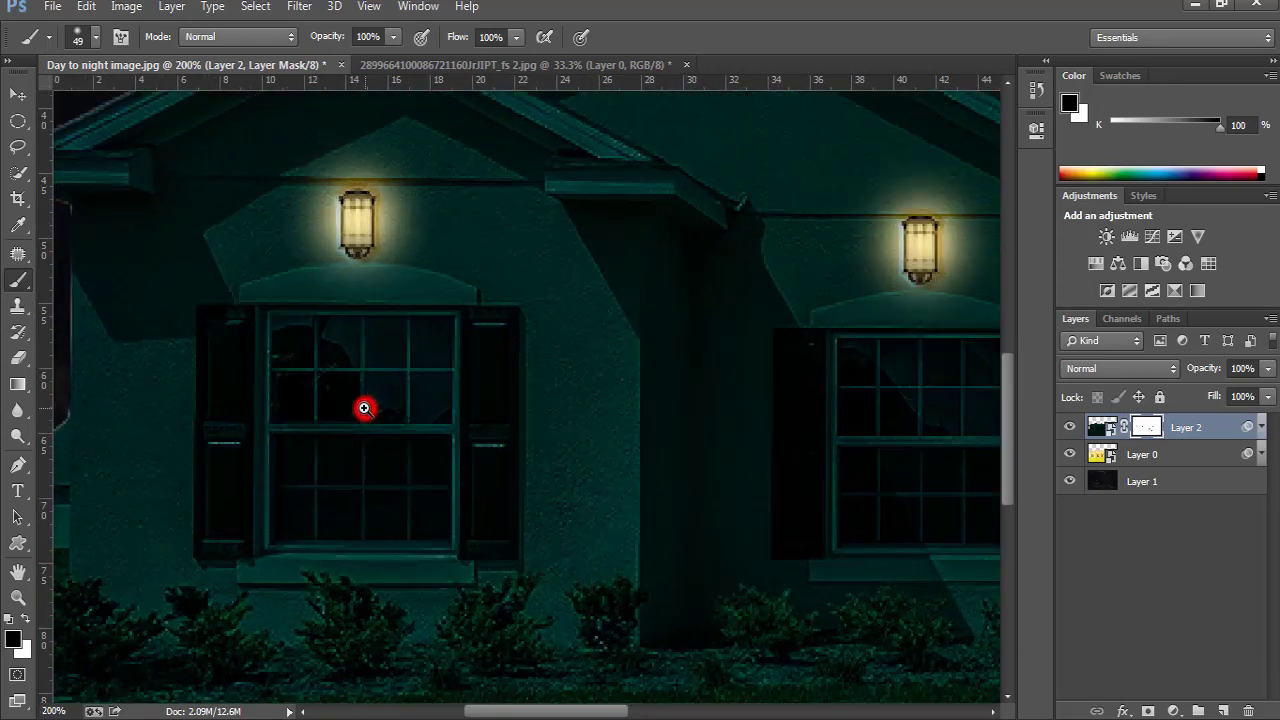
{"action": "key", "text": "p"}
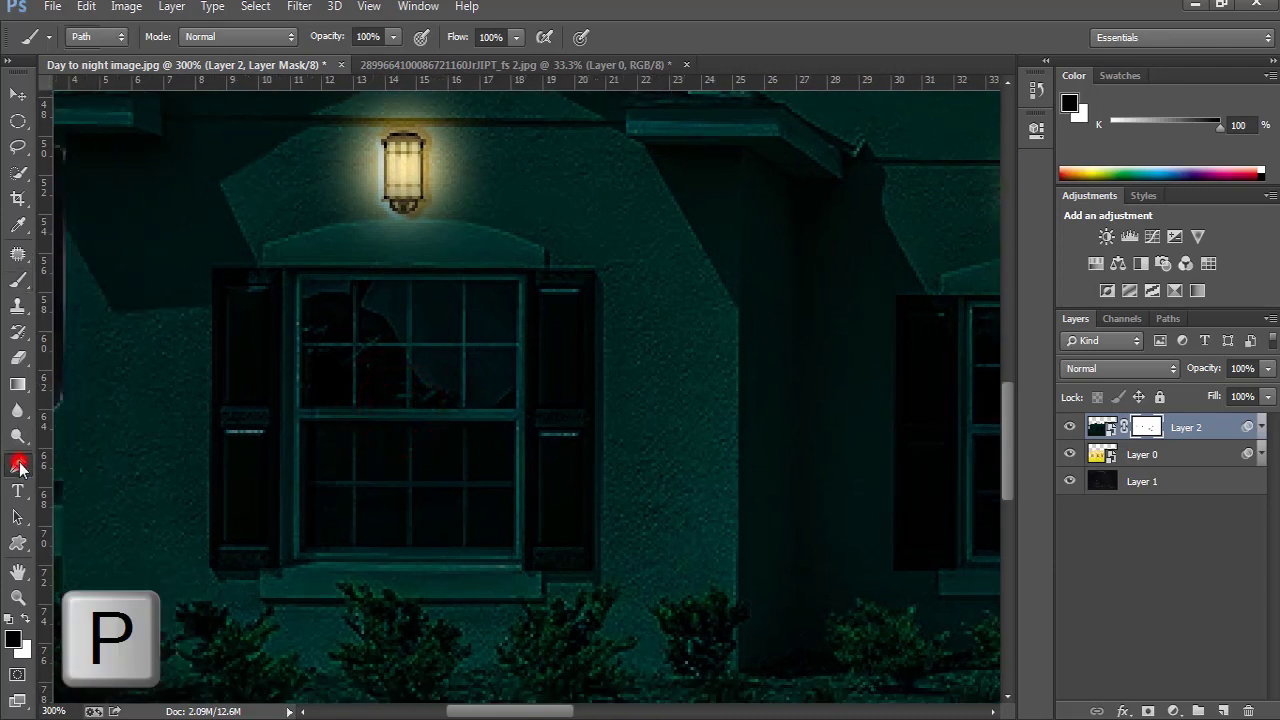
{"action": "left_click", "coordinate": [519, 284]}
{"action": "key", "text": "ctrl+z"}
{"action": "left_click", "coordinate": [518, 282], "text": "ctrl"}
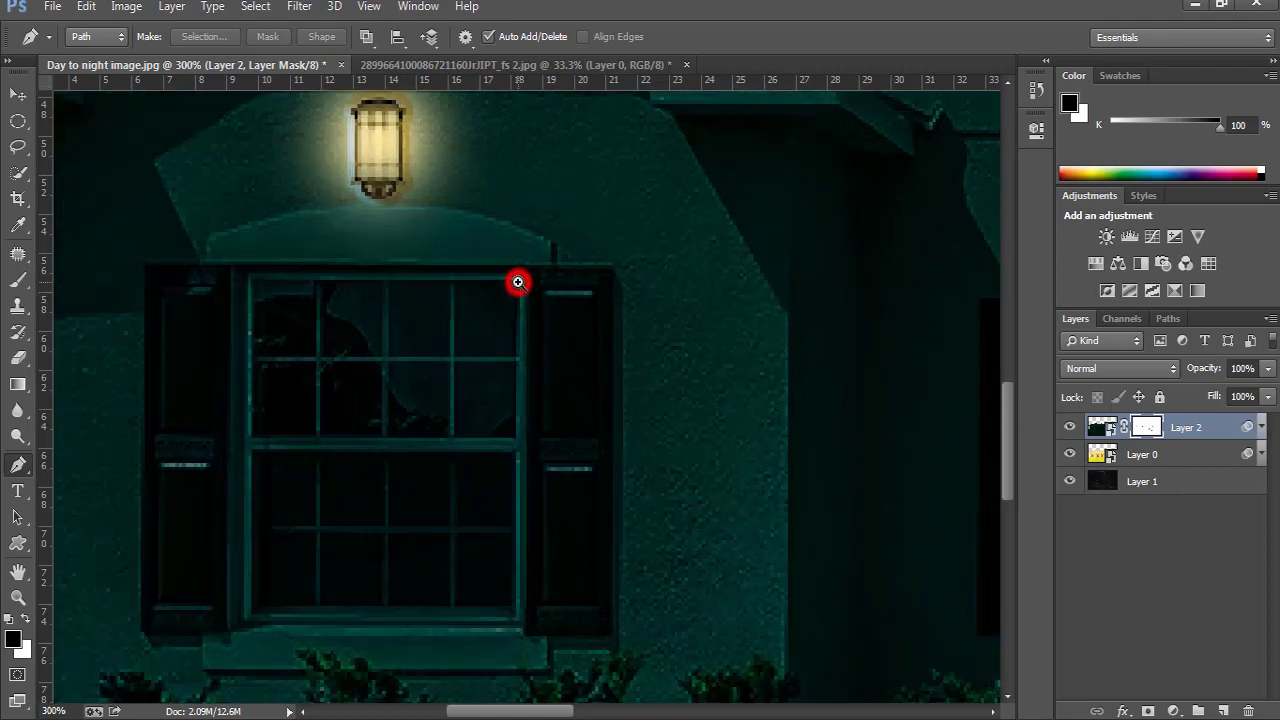
{"action": "left_click", "coordinate": [518, 282], "text": "ctrl"}
{"action": "left_click", "coordinate": [519, 280]}
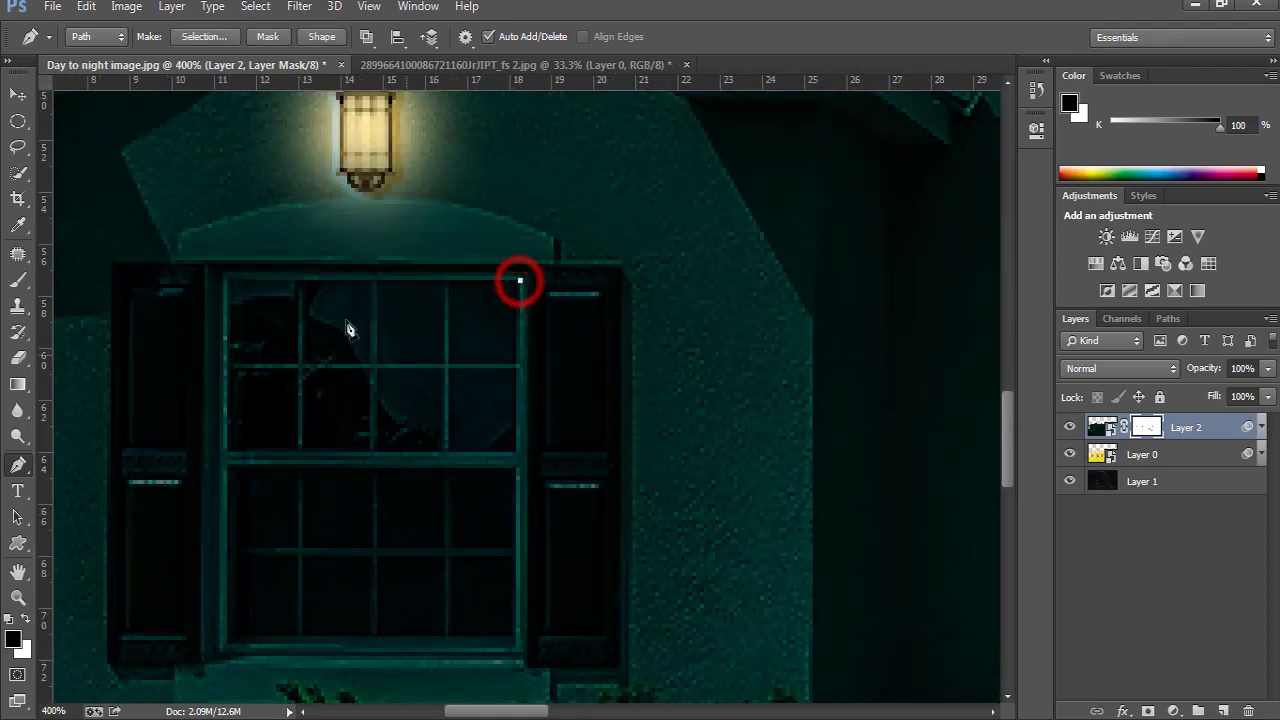
{"action": "left_click", "coordinate": [228, 280]}
{"action": "left_click_drag", "start_coordinate": [377, 393], "coordinate": [380, 305]}
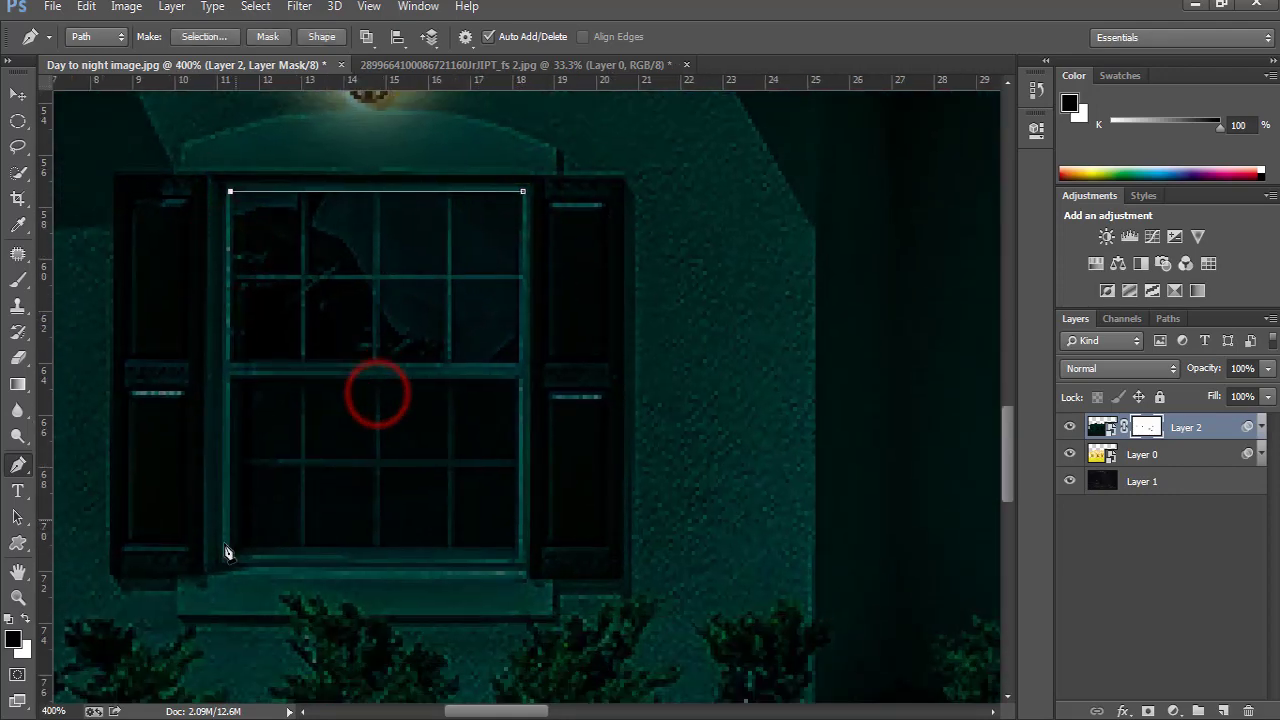
{"action": "left_click", "coordinate": [233, 555]}
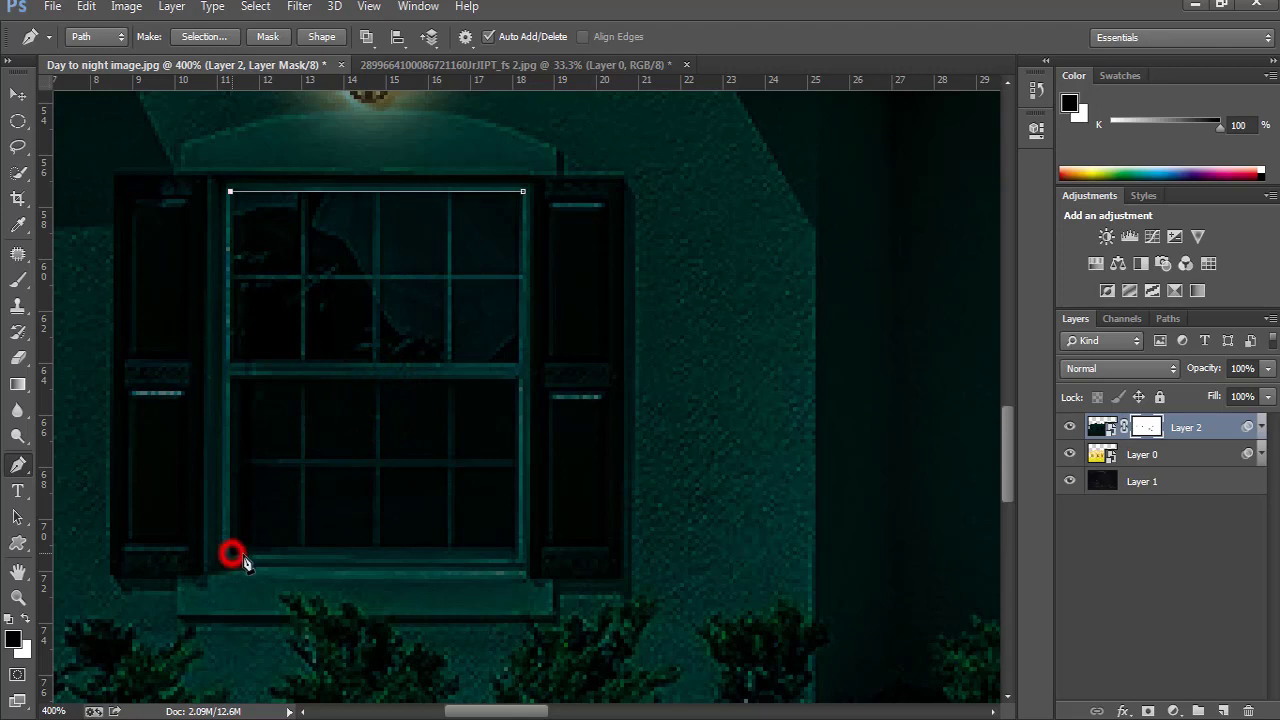
{"action": "left_click", "coordinate": [518, 560]}
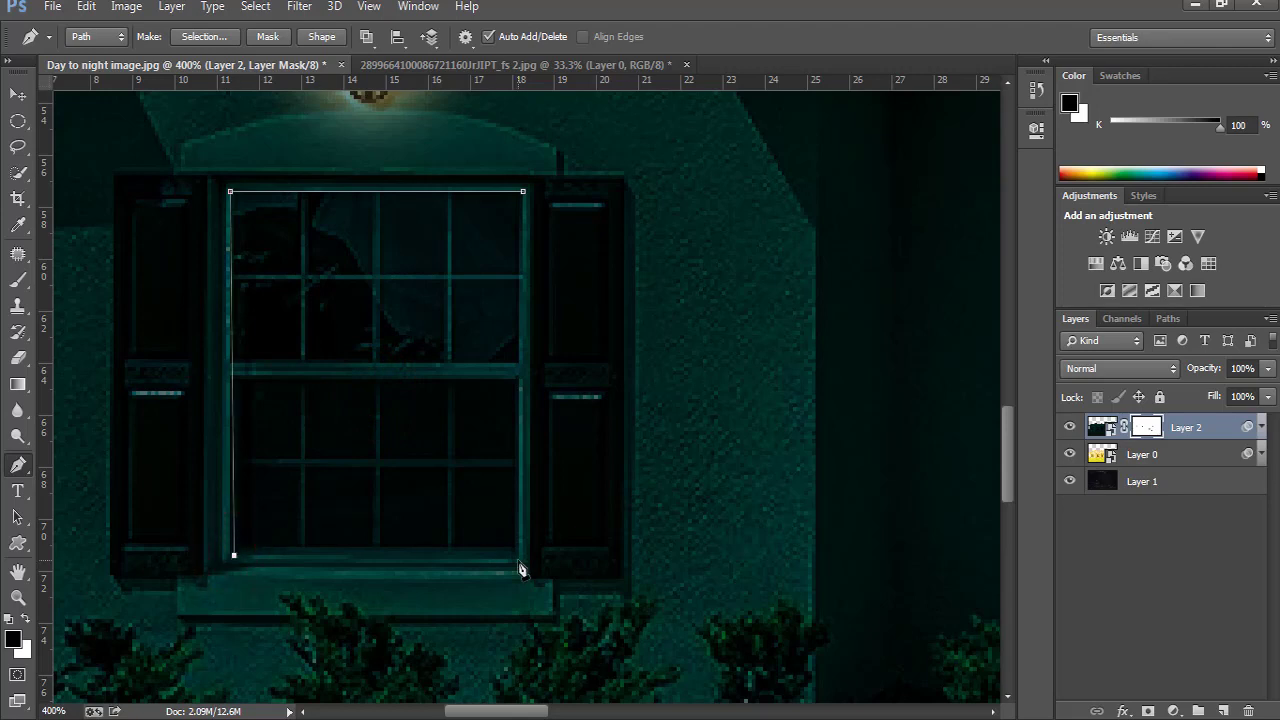
{"action": "left_click", "coordinate": [523, 191]}
- Convert the leftmost window's path into a new anti-aliased selection with a feather radius of 0 pixels
{"action": "right_click", "coordinate": [340, 288]}
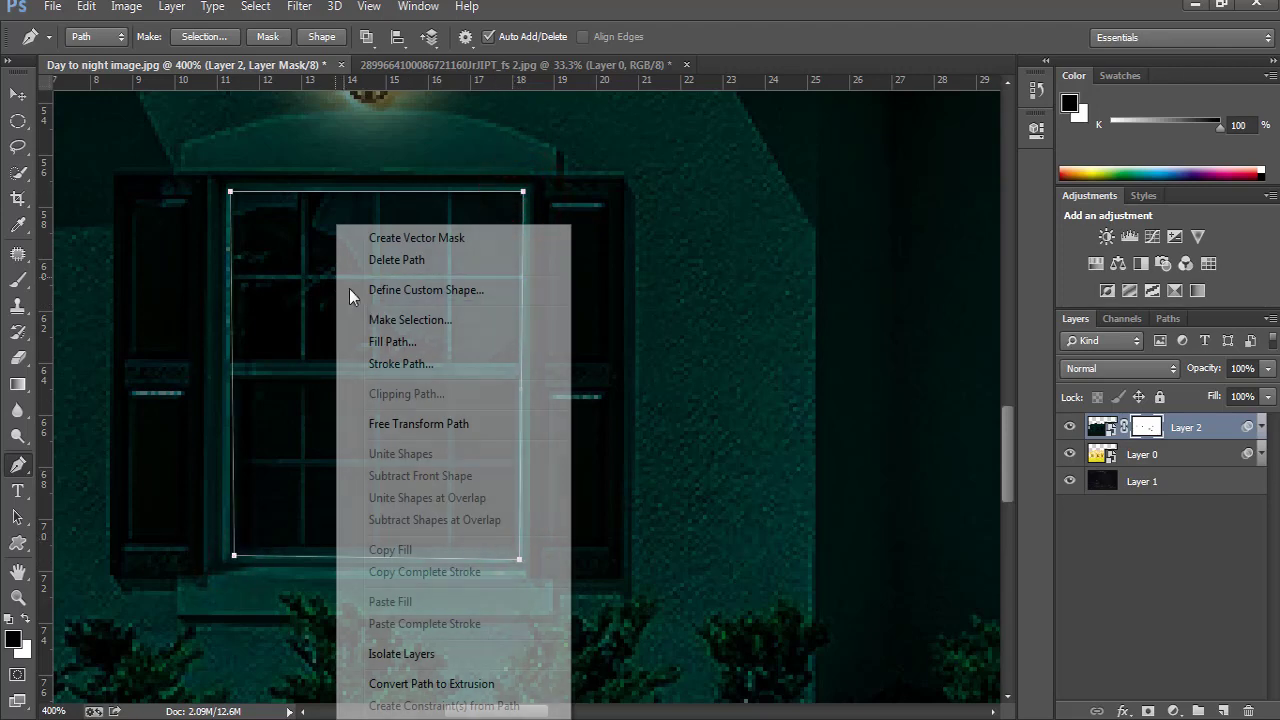
{"action": "left_click", "coordinate": [395, 321]}
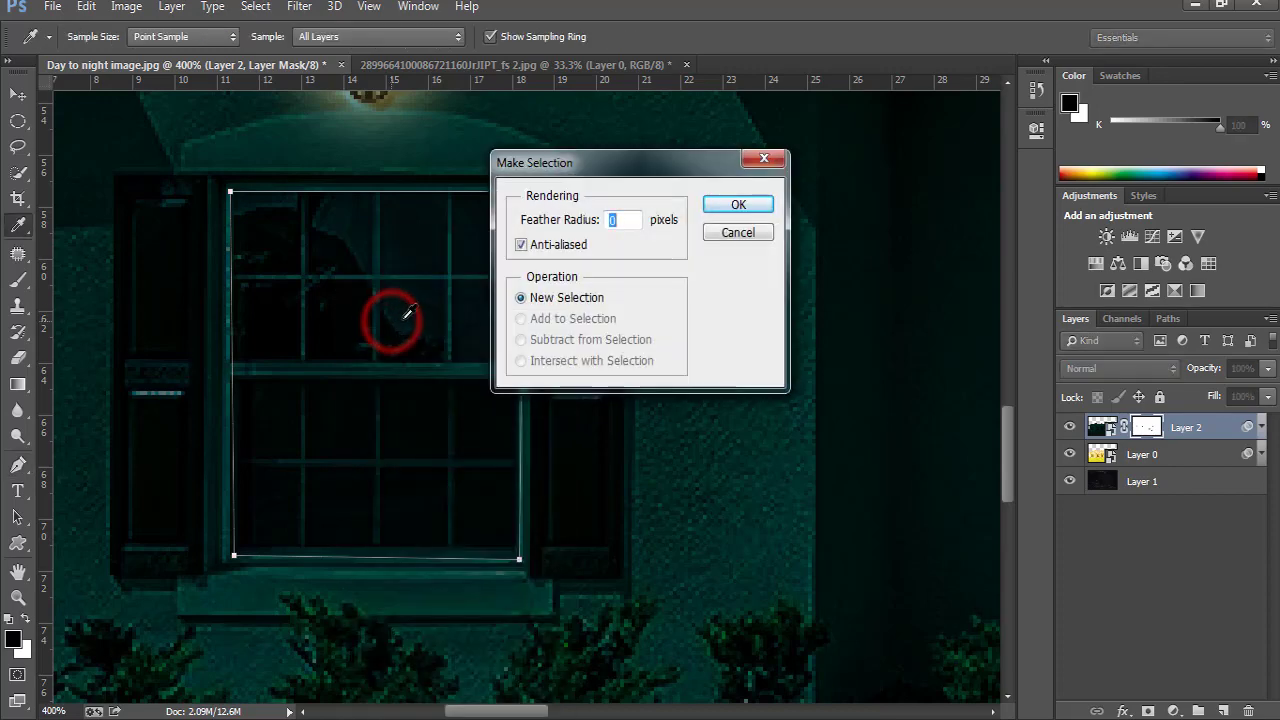
{"action": "left_click", "coordinate": [739, 205]}
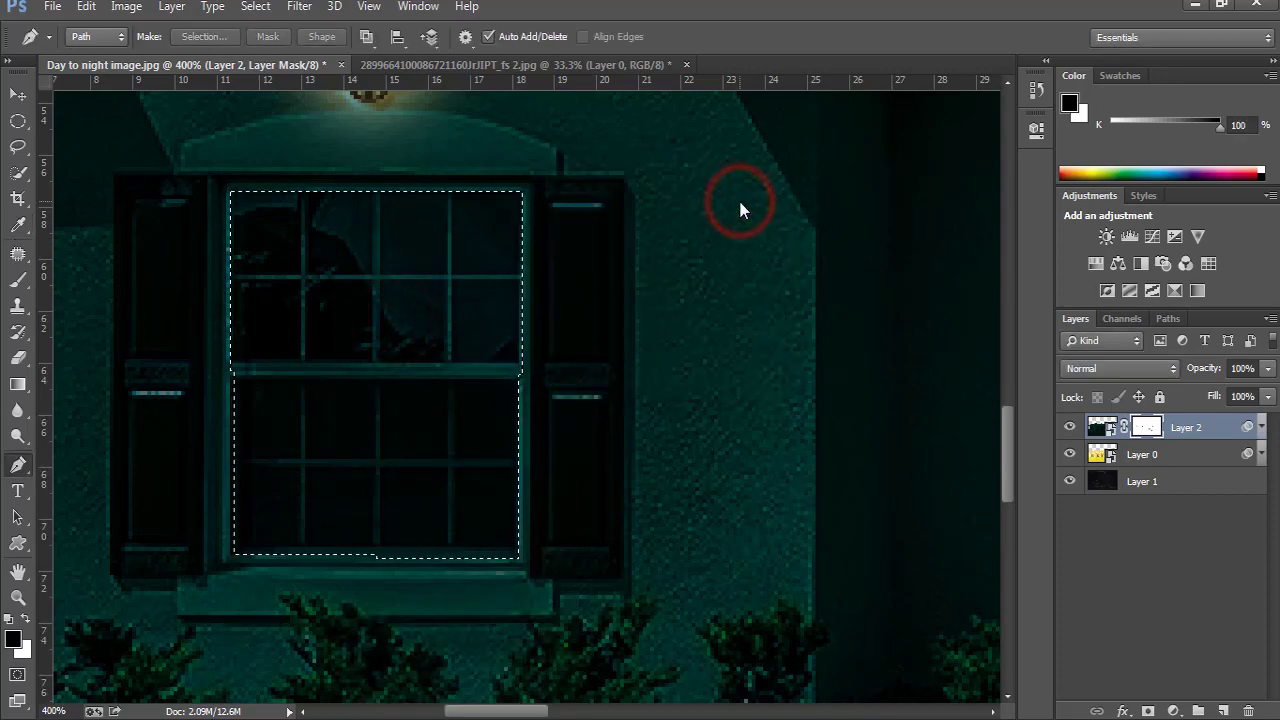
- Set the Brush tool to 50% opacity and paint black on Layer 2's mask across the selected leftmost window
{"action": "key", "text": "ctrl+0"}
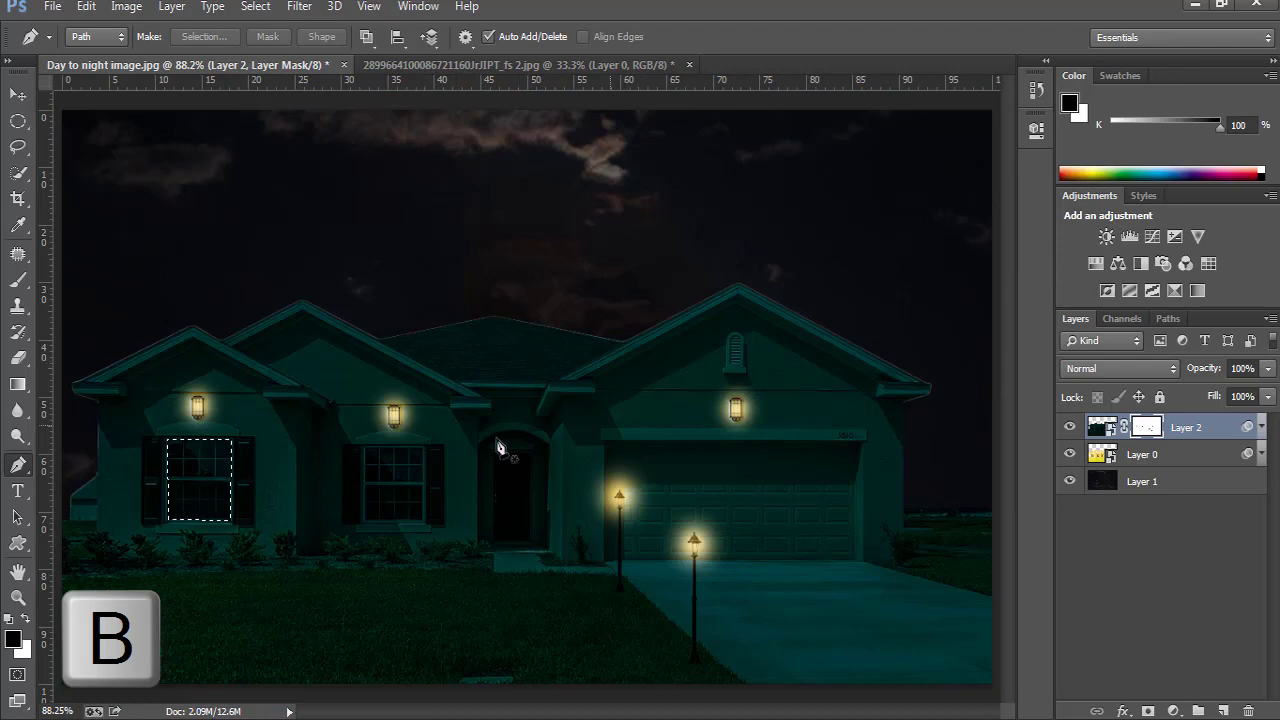
{"action": "left_click", "coordinate": [22, 283]}
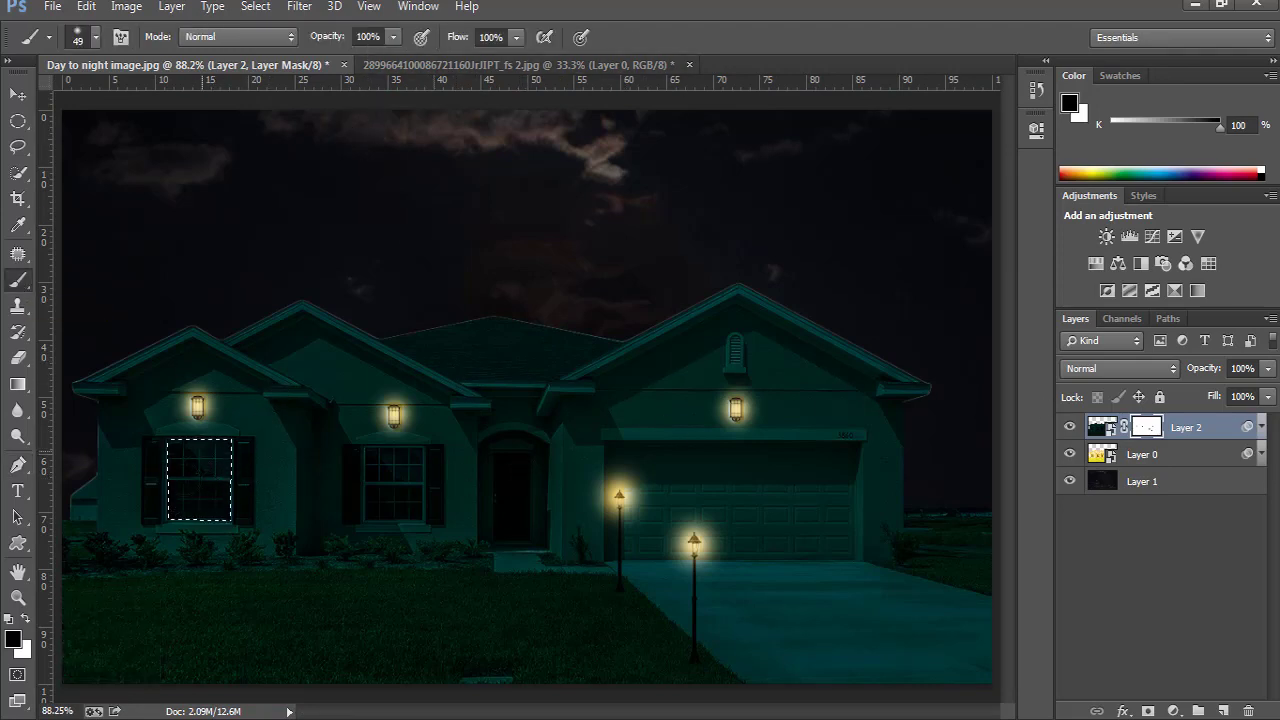
{"action": "left_click", "coordinate": [191, 485], "text": "ctrl"}
{"action": "left_click", "coordinate": [191, 485], "text": "ctrl"}
{"action": "left_click", "coordinate": [191, 485], "text": "ctrl"}
{"action": "left_click_drag", "start_coordinate": [323, 452], "coordinate": [486, 427]}
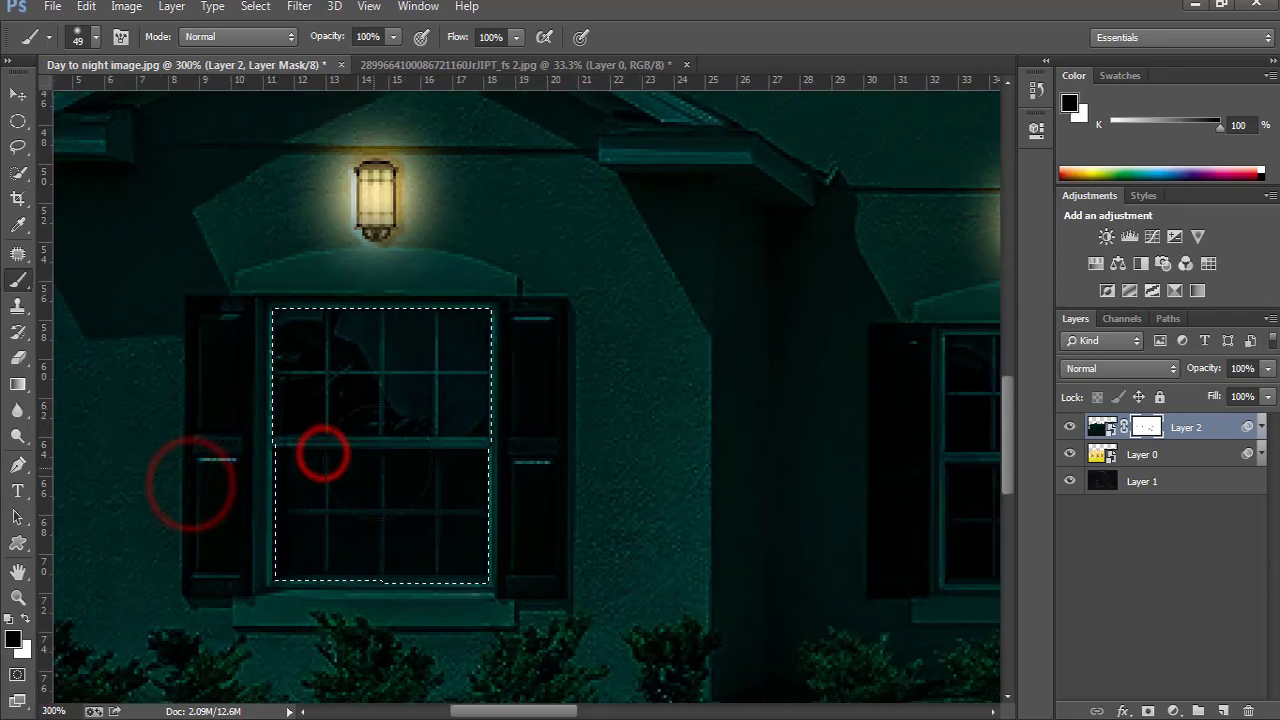
{"action": "left_click", "coordinate": [368, 36]}
{"action": "type", "text": "50"}
{"action": "key", "text": "Return"}
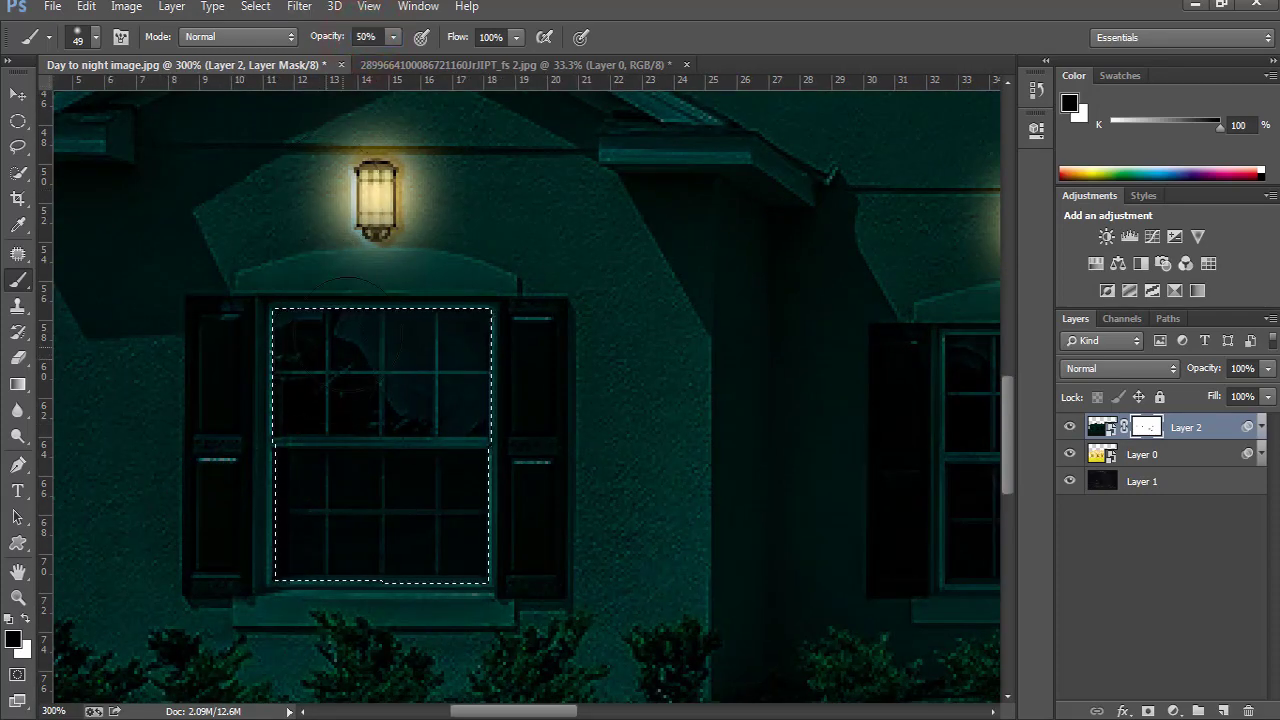
{"action": "mouse_move", "coordinate": [343, 349]}
{"action": "left_mouse_down"}
{"action": "mouse_move", "coordinate": [443, 371]}
{"action": "mouse_move", "coordinate": [380, 383]}
{"action": "mouse_move", "coordinate": [350, 450]}
{"action": "mouse_move", "coordinate": [440, 510]}
{"action": "mouse_move", "coordinate": [320, 545]}
{"action": "mouse_move", "coordinate": [424, 538]}
{"action": "mouse_move", "coordinate": [312, 462]}
{"action": "left_mouse_up"}
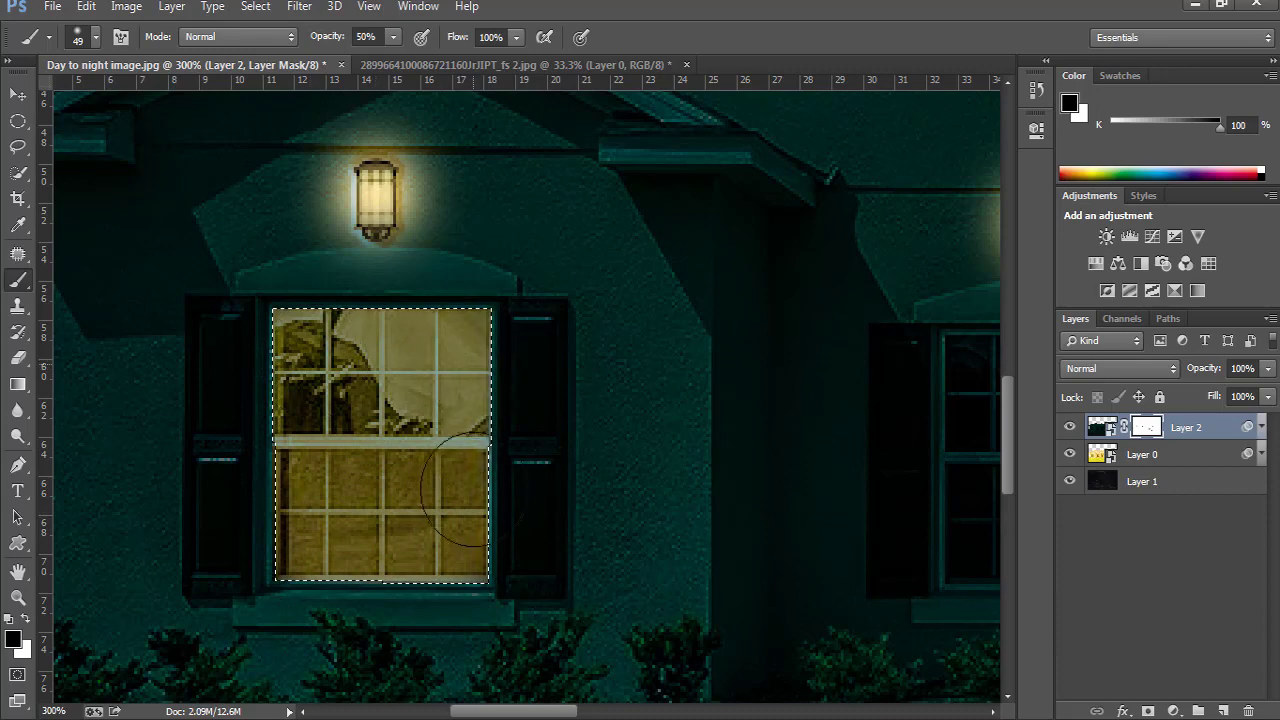
{"action": "key", "text": "ctrl+0"}
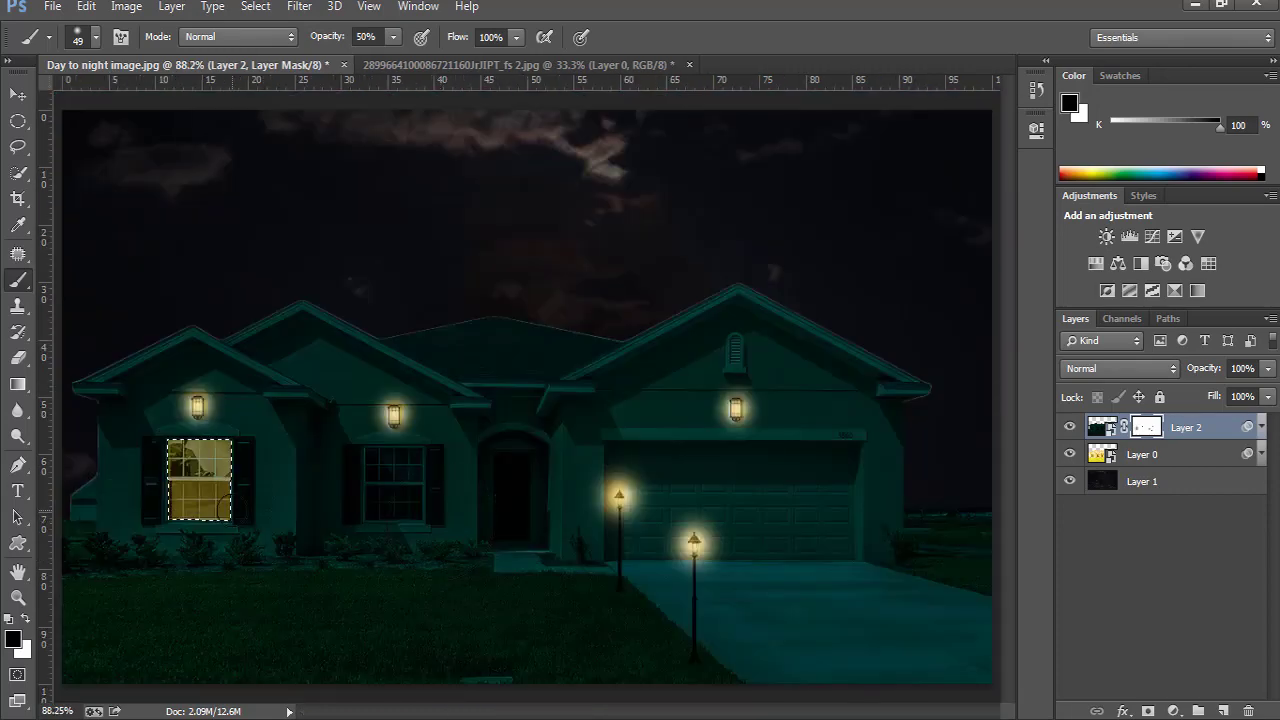
{"action": "left_click", "coordinate": [166, 491], "text": "ctrl"}
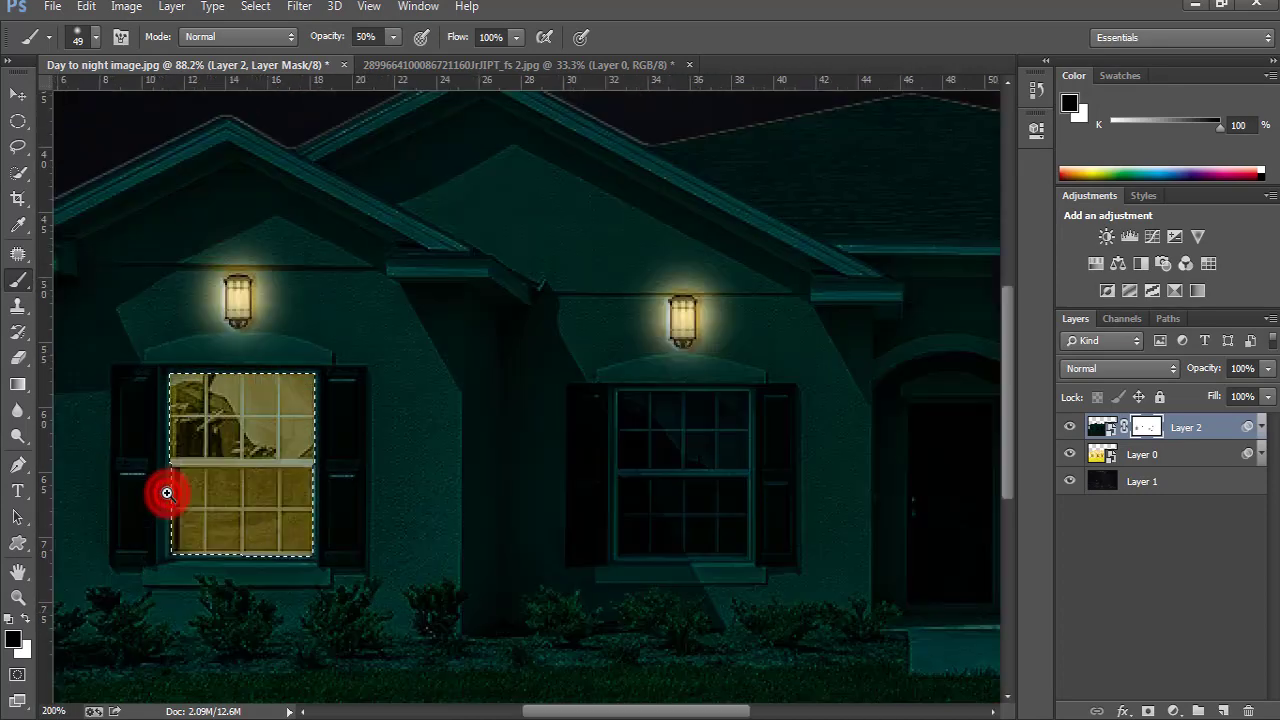
{"action": "key", "text": "ctrl+0"}
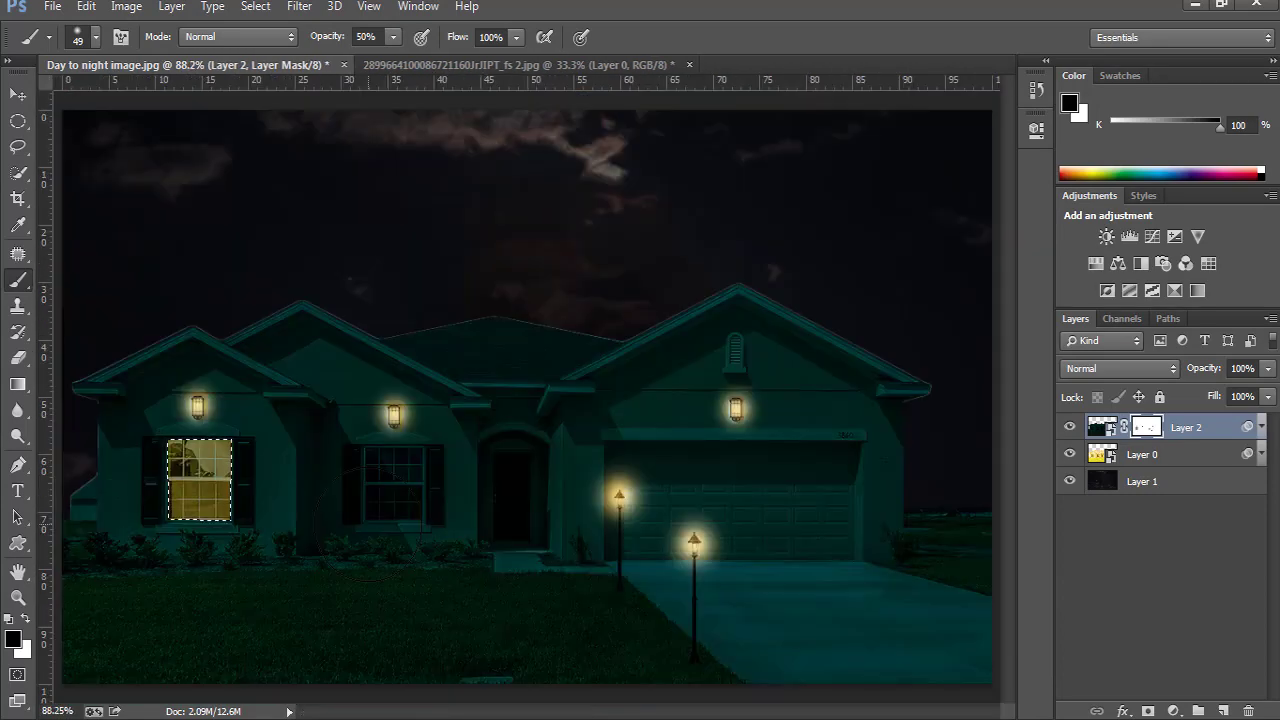
- Trace a closed four-corner Pen path around the panes of the window nearest the front door
{"action": "left_click", "coordinate": [385, 516], "text": "ctrl"}
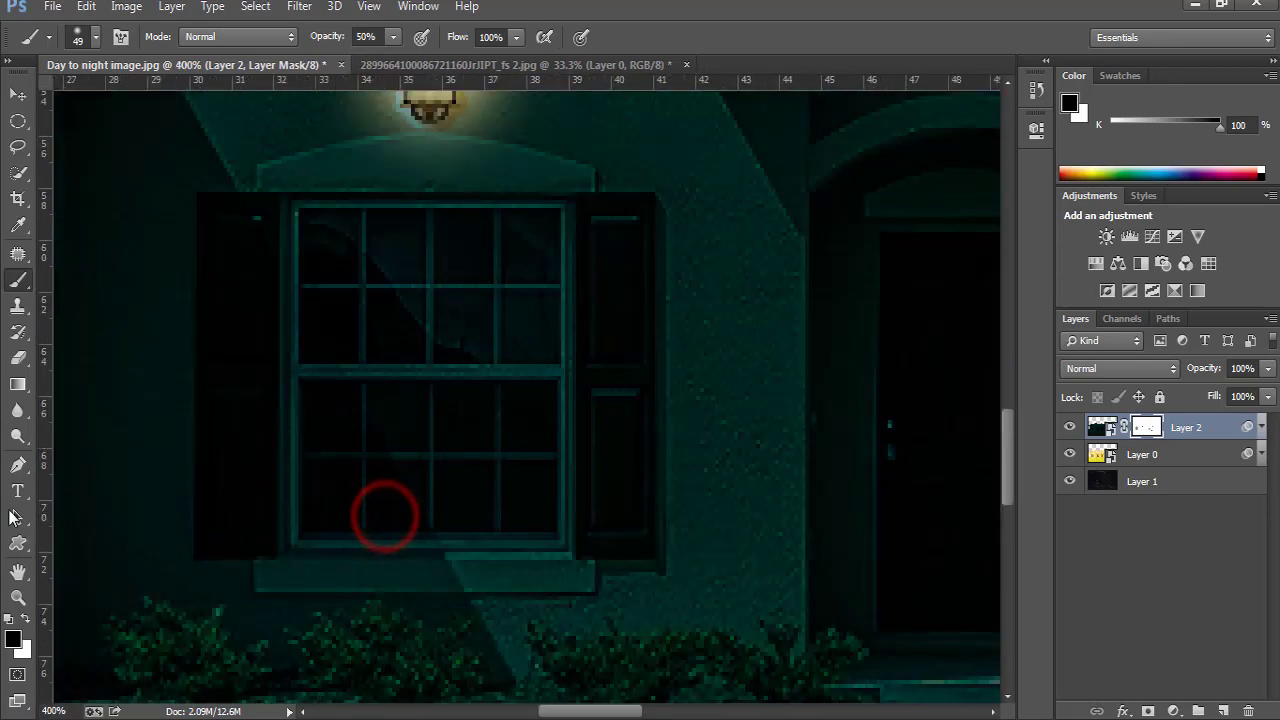
{"action": "left_click", "coordinate": [18, 464]}
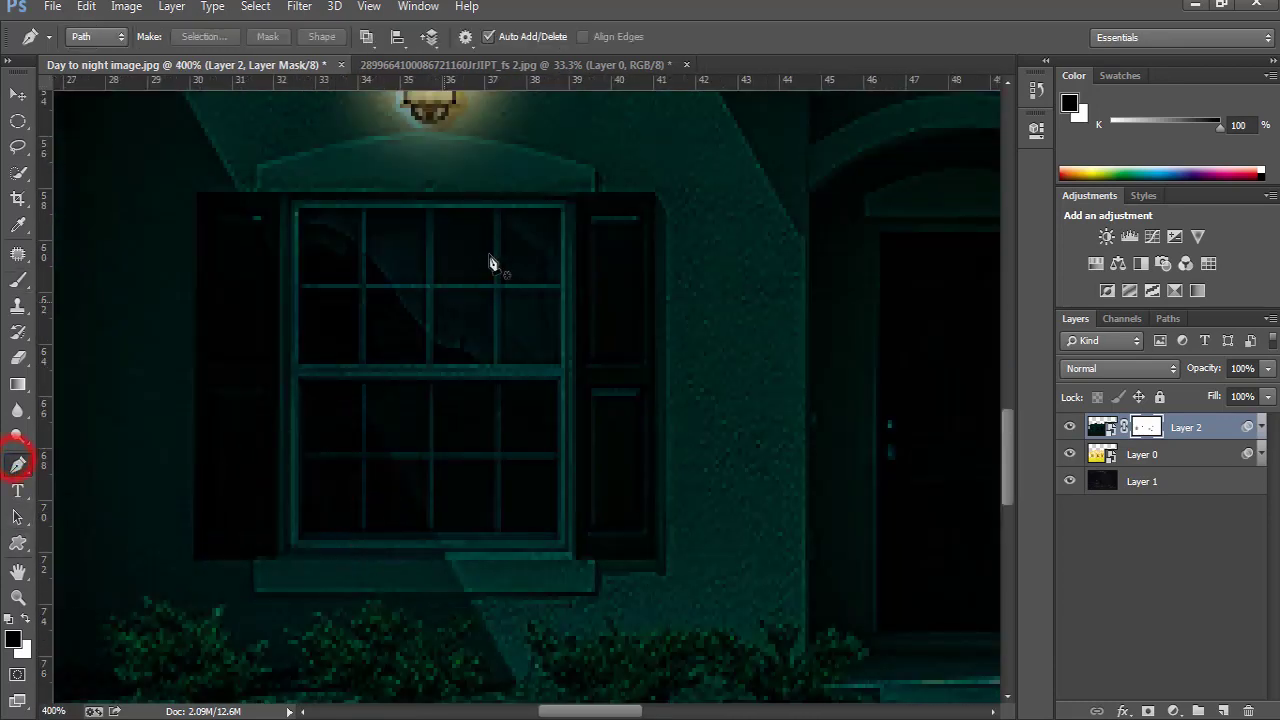
{"action": "left_click", "coordinate": [563, 212]}
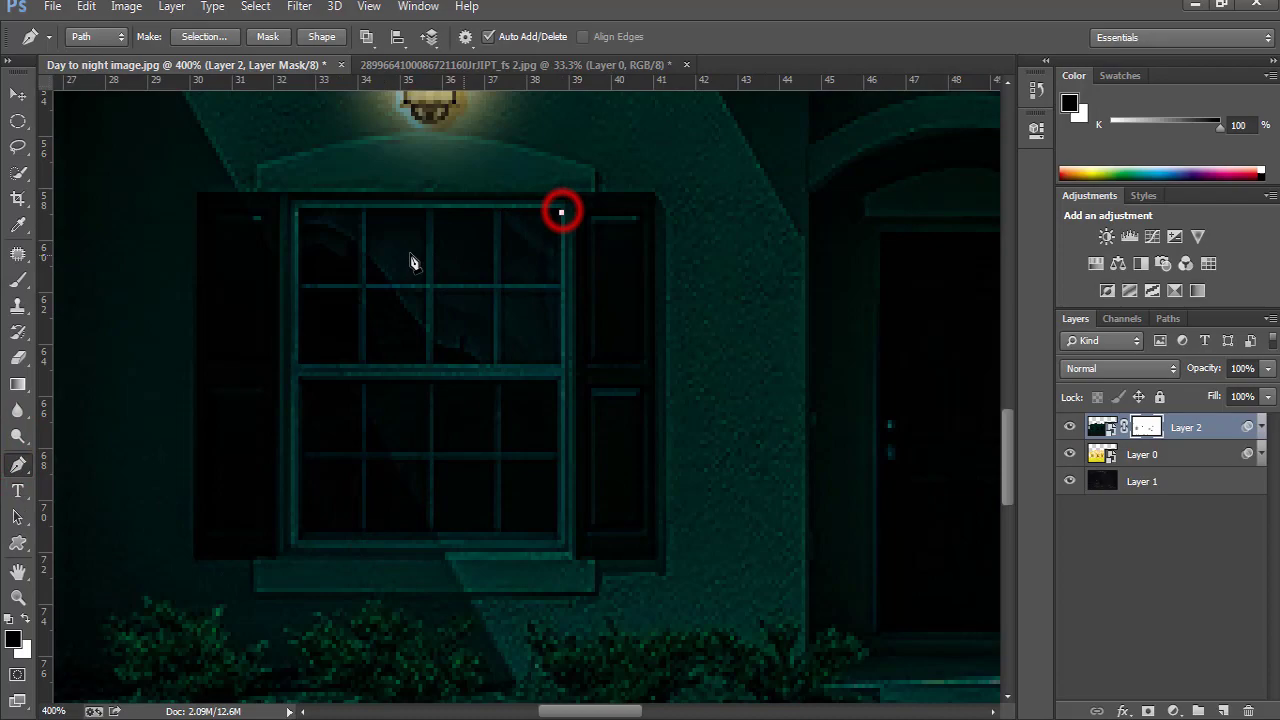
{"action": "left_click", "coordinate": [558, 224], "text": "ctrl"}
{"action": "left_click", "coordinate": [557, 222], "text": "ctrl"}
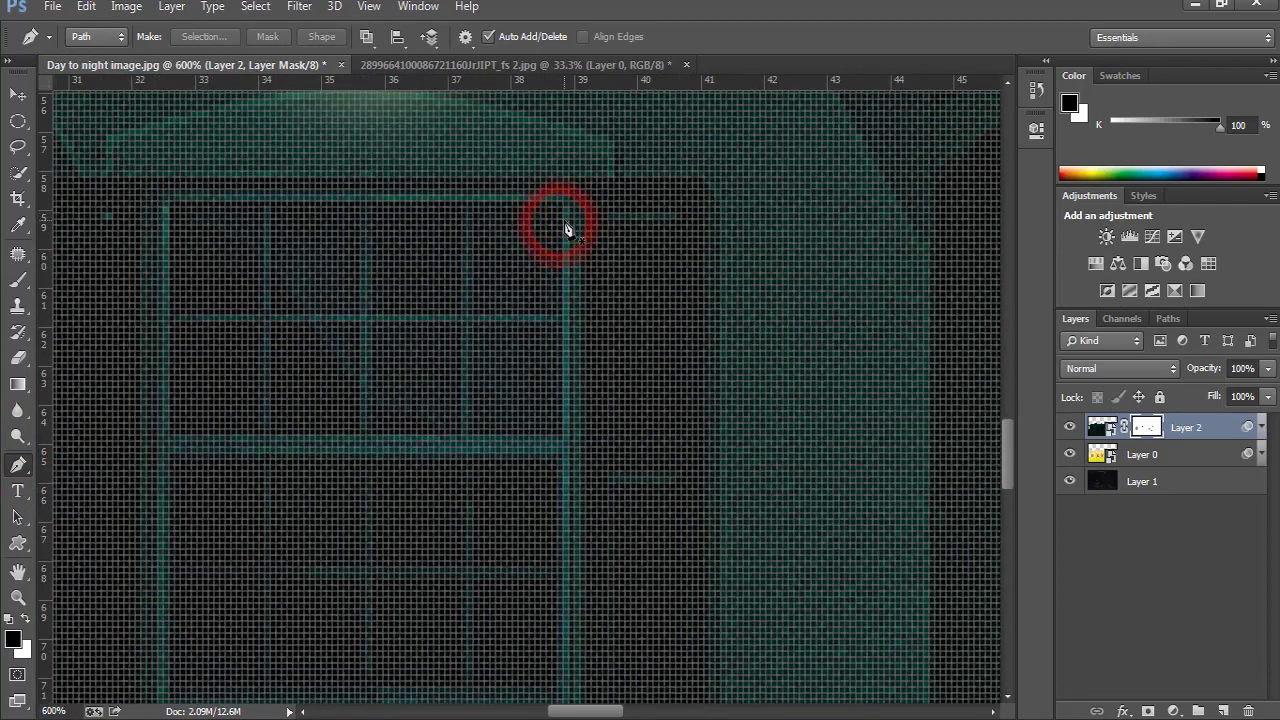
{"action": "left_click", "coordinate": [557, 224]}
{"action": "left_click_drag", "start_coordinate": [555, 223], "coordinate": [526, 234]}
{"action": "left_click", "coordinate": [561, 206]}
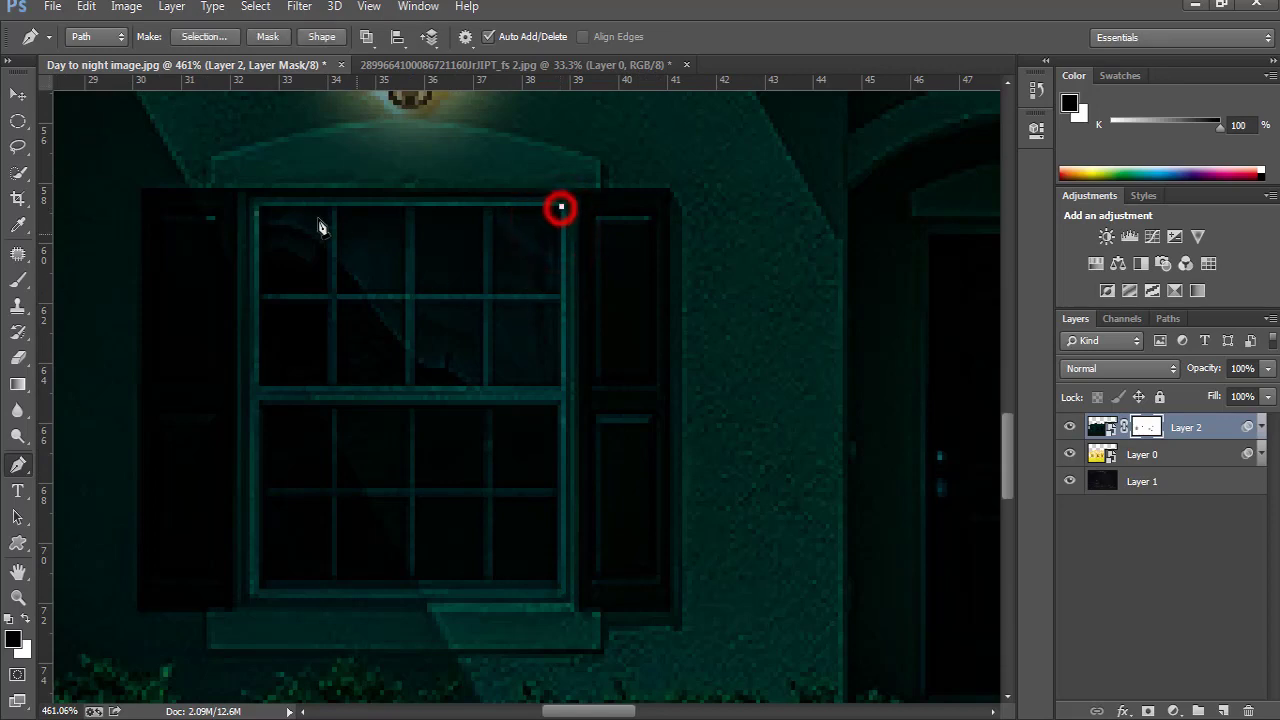
{"action": "left_click", "coordinate": [262, 206]}
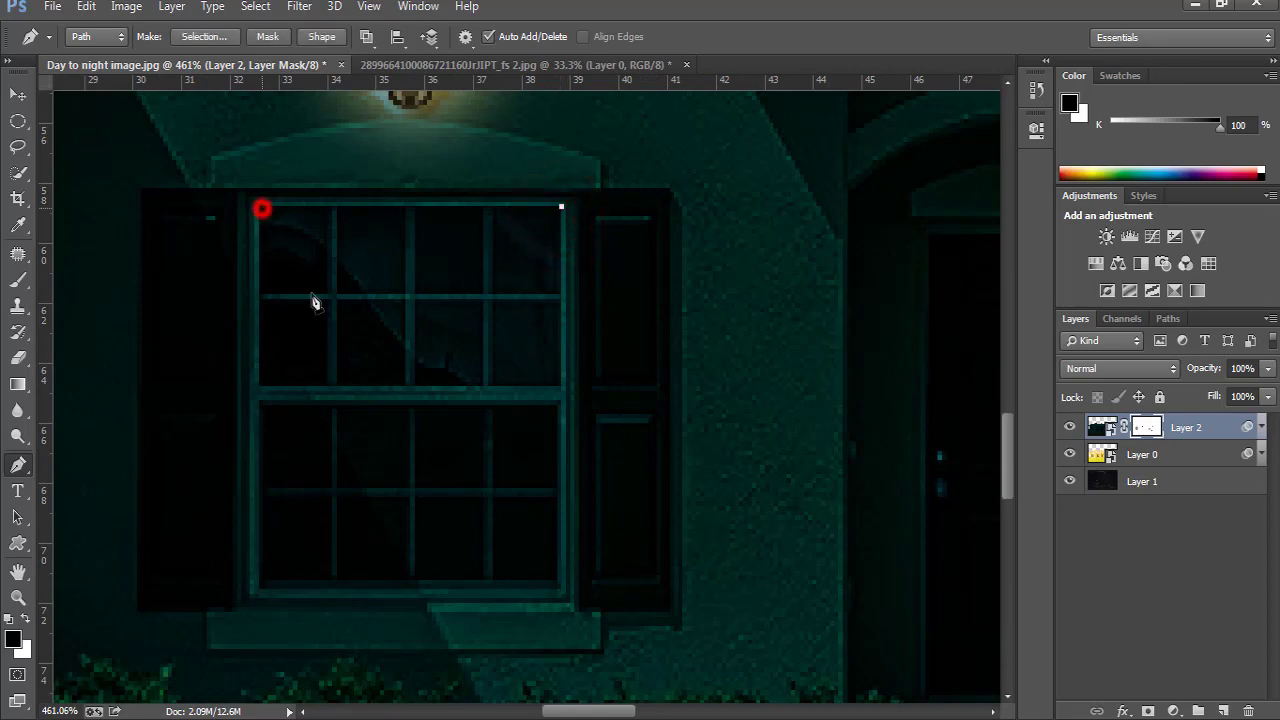
{"action": "left_click", "coordinate": [262, 584]}
{"action": "left_click", "coordinate": [560, 588]}
{"action": "left_click", "coordinate": [562, 207]}
- Turn the path around the window nearest the front door into a new anti-aliased selection with 0 pixels of feathering
{"action": "right_click", "coordinate": [563, 208]}
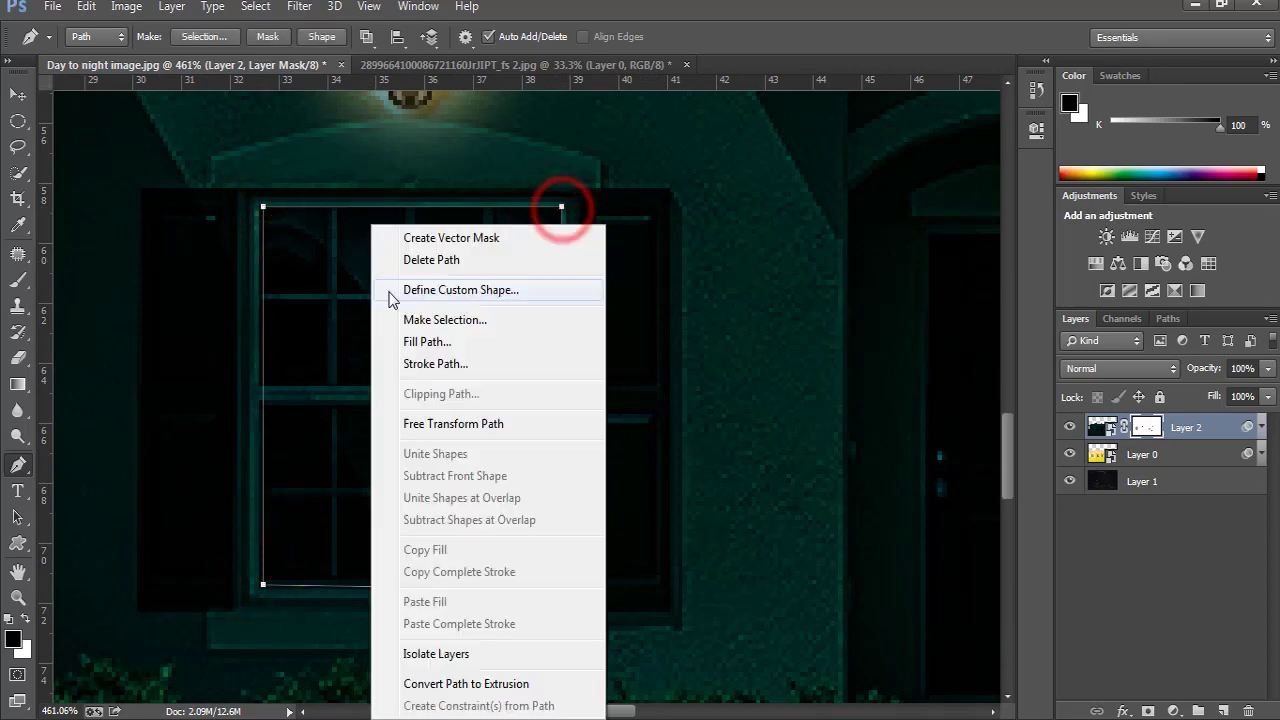
{"action": "left_click", "coordinate": [428, 322]}
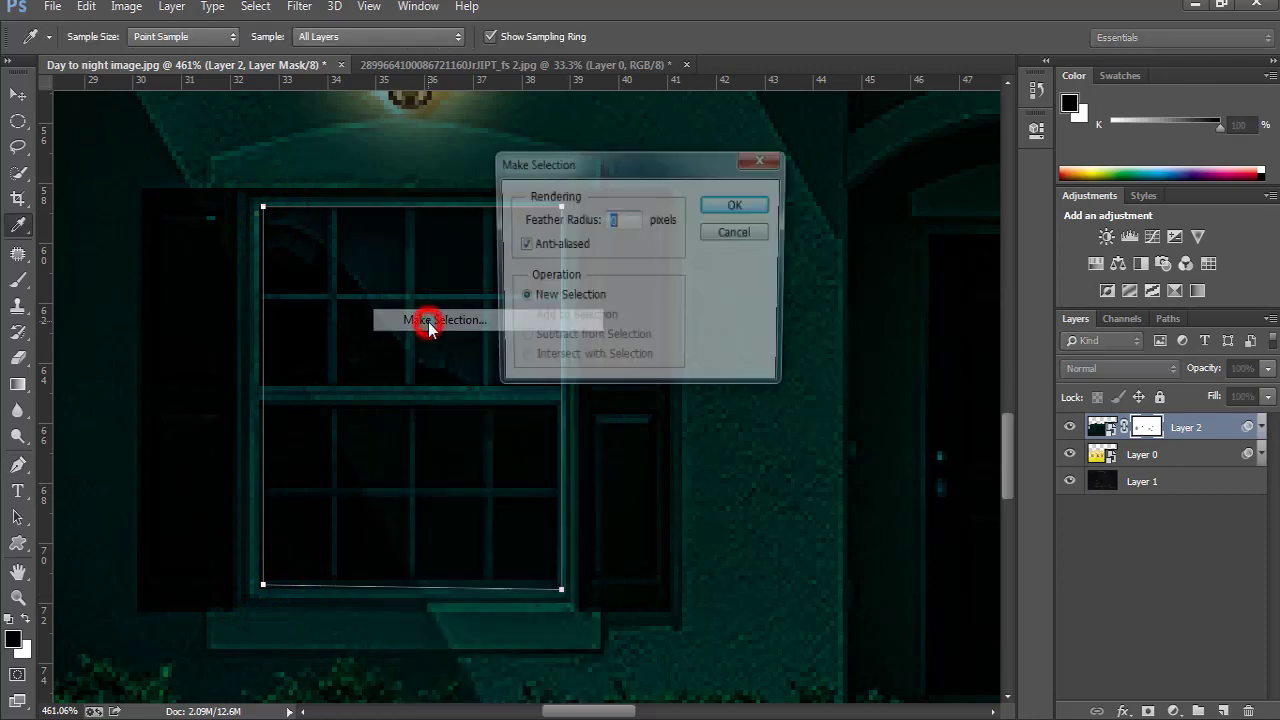
{"action": "left_click", "coordinate": [740, 204]}
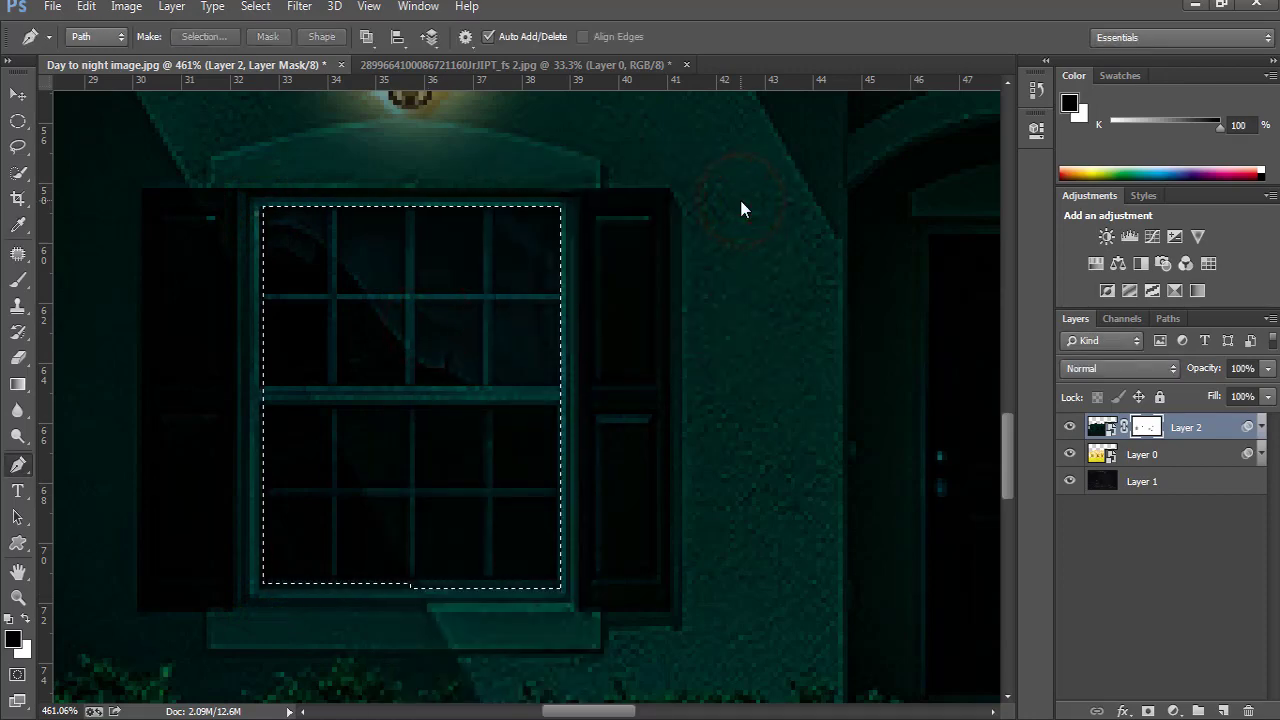
- Paint black at 50% brush opacity on Layer 2's mask across the selected window nearest the front door
{"action": "key", "text": "ctrl+0"}
{"action": "left_click", "coordinate": [377, 514], "text": "ctrl"}
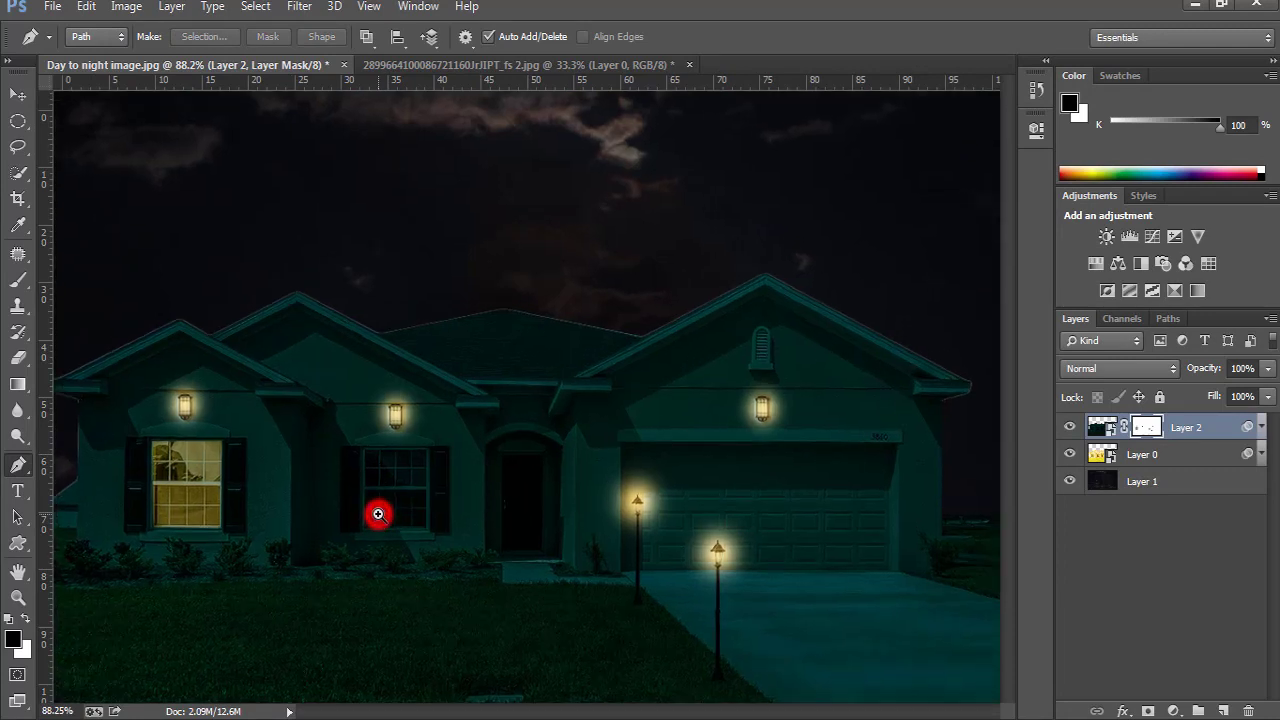
{"action": "left_click", "coordinate": [379, 514], "text": "ctrl"}
{"action": "key", "text": "b"}
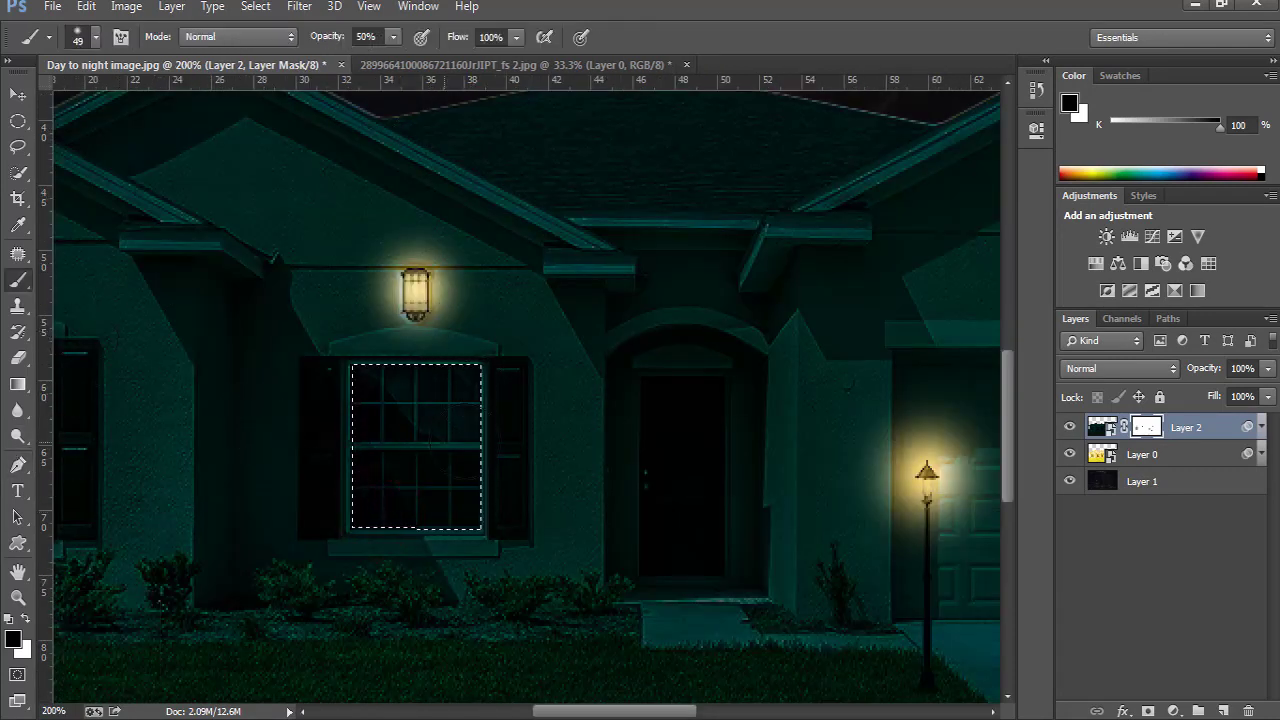
{"action": "left_click", "coordinate": [437, 378]}
{"action": "mouse_move", "coordinate": [415, 370]}
{"action": "left_mouse_down"}
{"action": "mouse_move", "coordinate": [507, 421]}
{"action": "mouse_move", "coordinate": [447, 449]}
{"action": "mouse_move", "coordinate": [473, 526]}
{"action": "mouse_move", "coordinate": [485, 491]}
{"action": "mouse_move", "coordinate": [418, 371]}
{"action": "mouse_move", "coordinate": [370, 464]}
{"action": "left_mouse_up"}
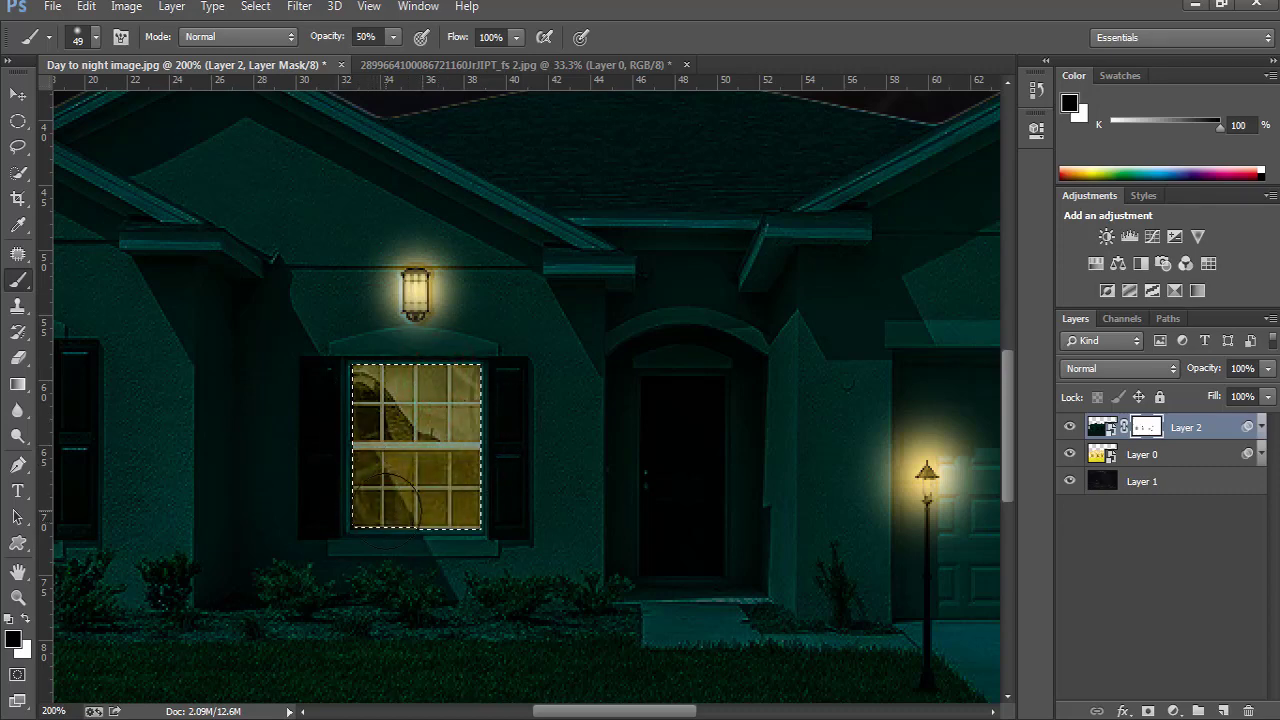
- Start a Pen path with a curved segment along the front doorway's arch, removing the outgoing direction handle at the arch's right end
{"action": "key", "text": "ctrl+0"}
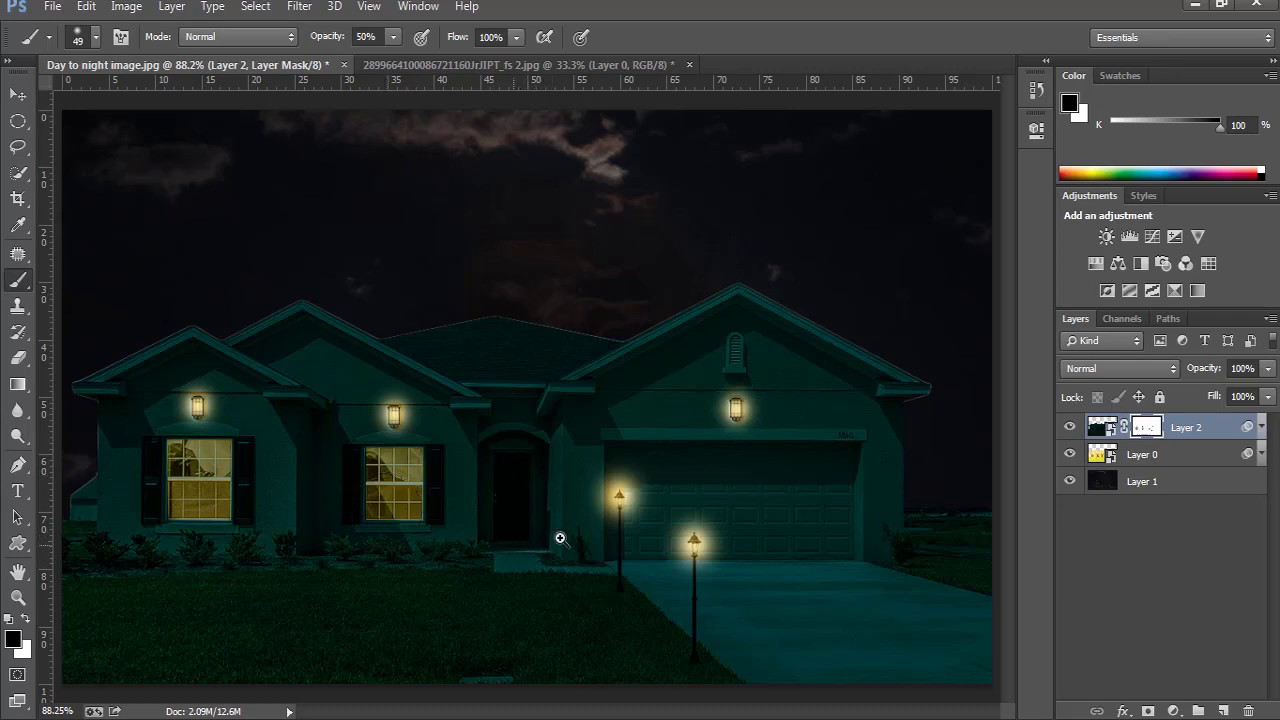
{"action": "left_click", "coordinate": [536, 499], "text": "ctrl"}
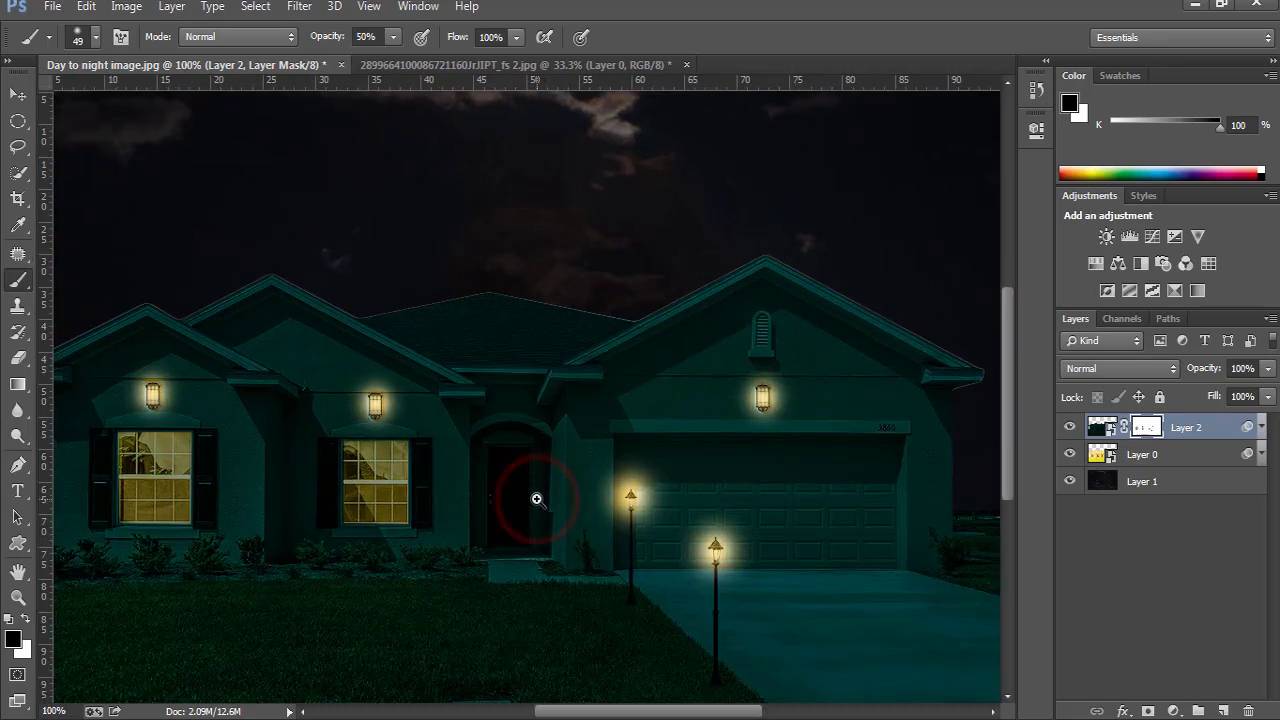
{"action": "left_click_drag", "start_coordinate": [513, 488], "coordinate": [503, 390]}
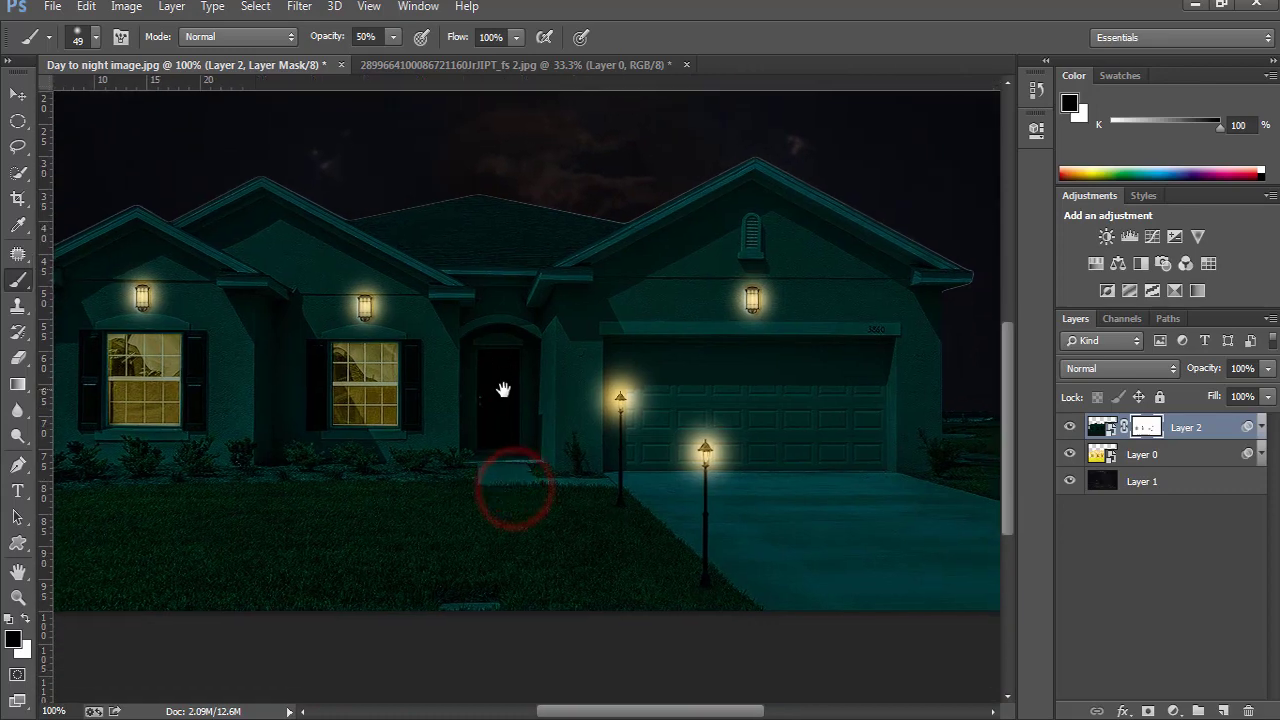
{"action": "left_click", "coordinate": [507, 401], "text": "ctrl"}
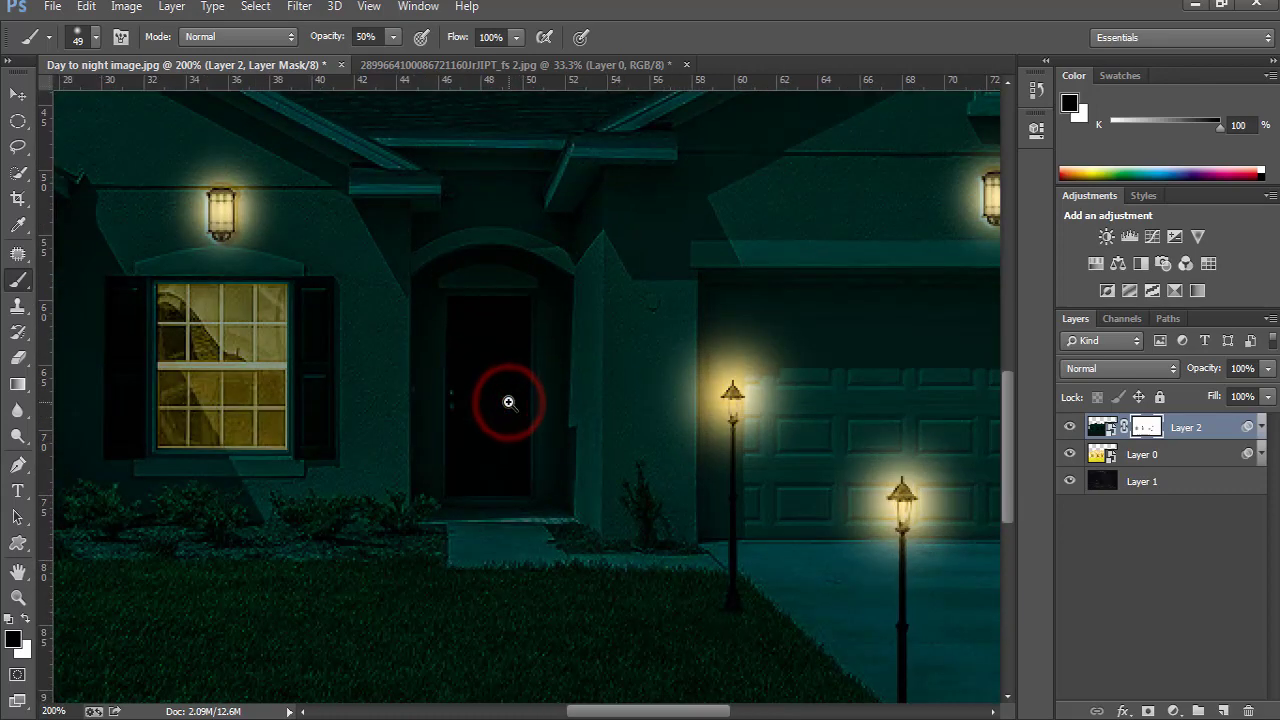
{"action": "left_click_drag", "start_coordinate": [511, 408], "coordinate": [519, 382]}
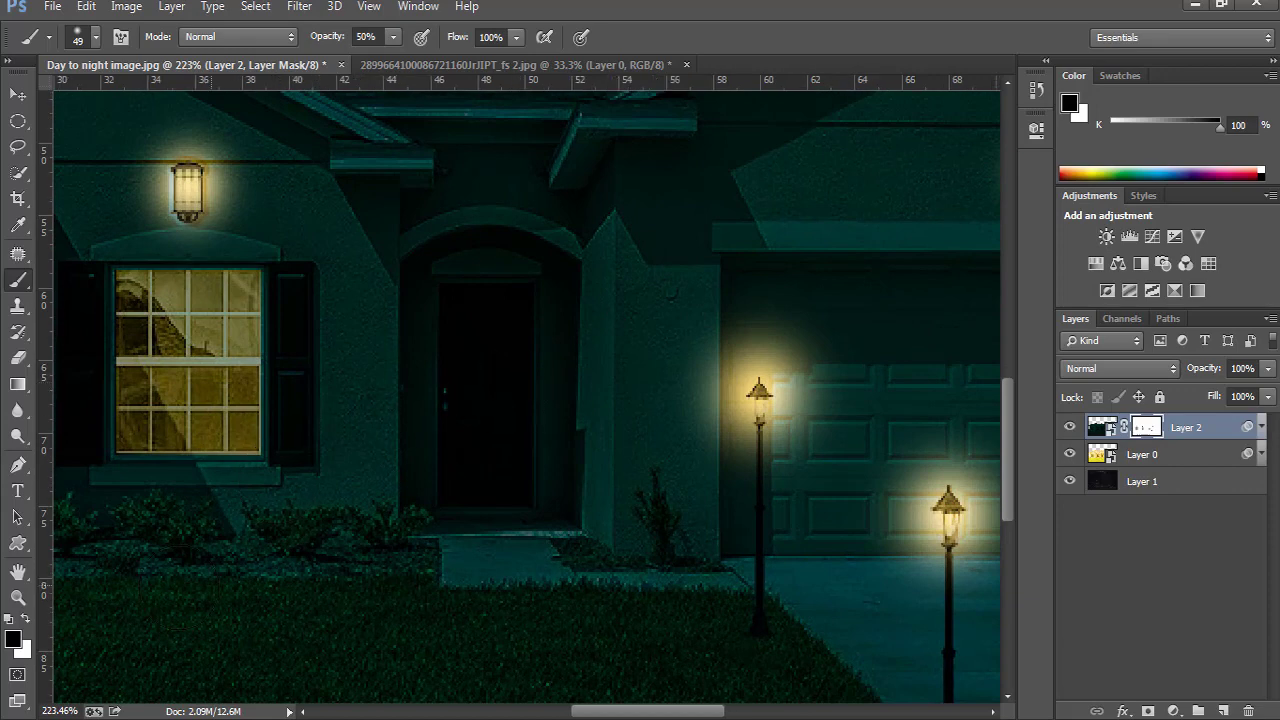
{"action": "key", "text": "p"}
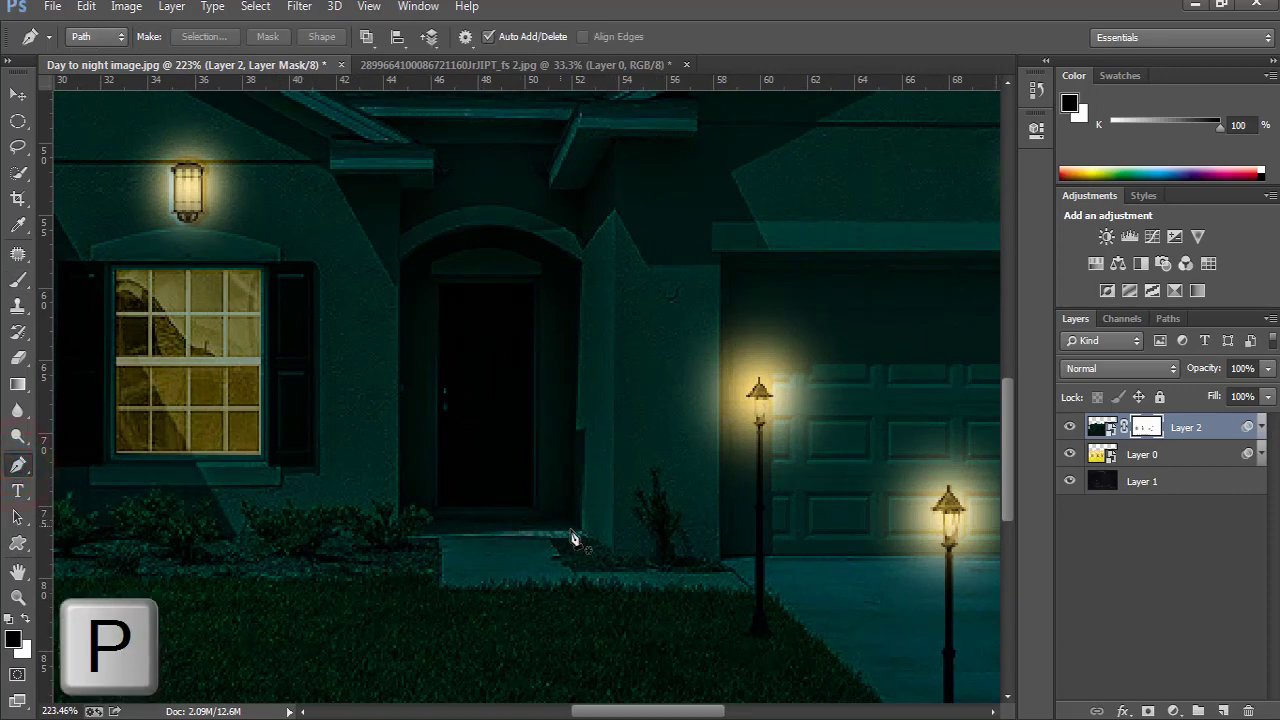
{"action": "left_click", "coordinate": [402, 265]}
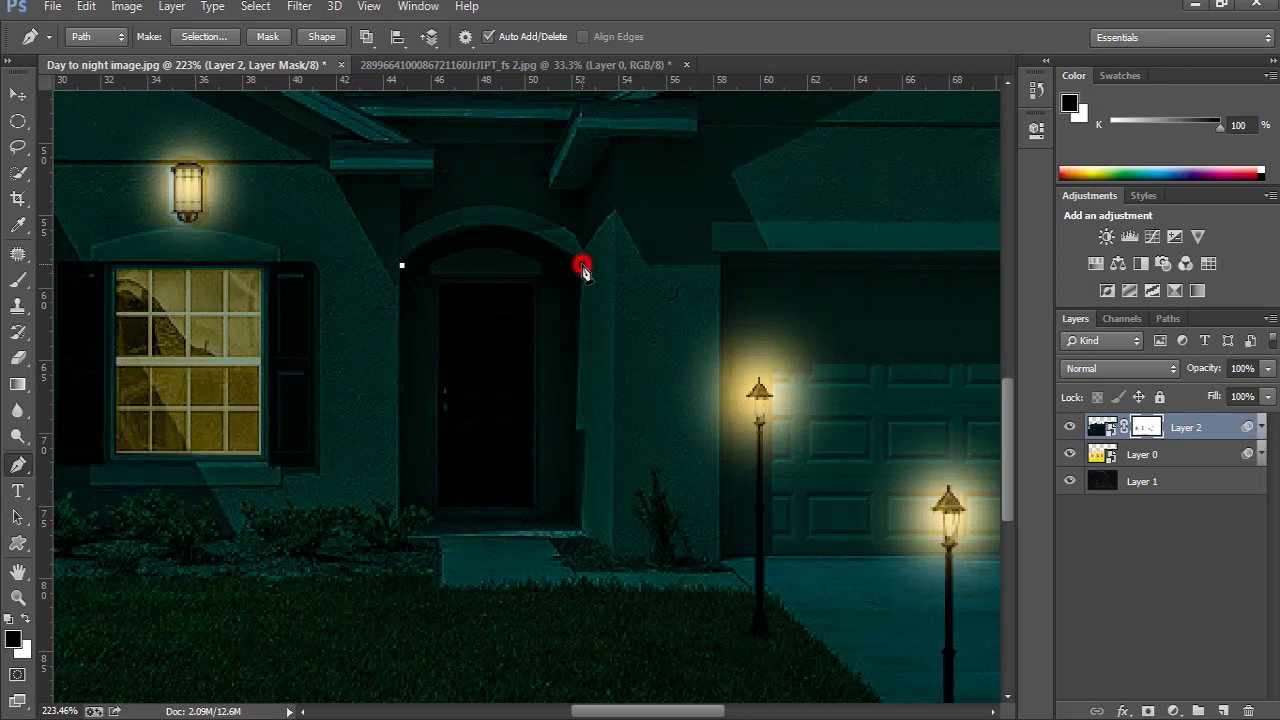
{"action": "left_click_drag", "start_coordinate": [582, 265], "coordinate": [699, 361]}
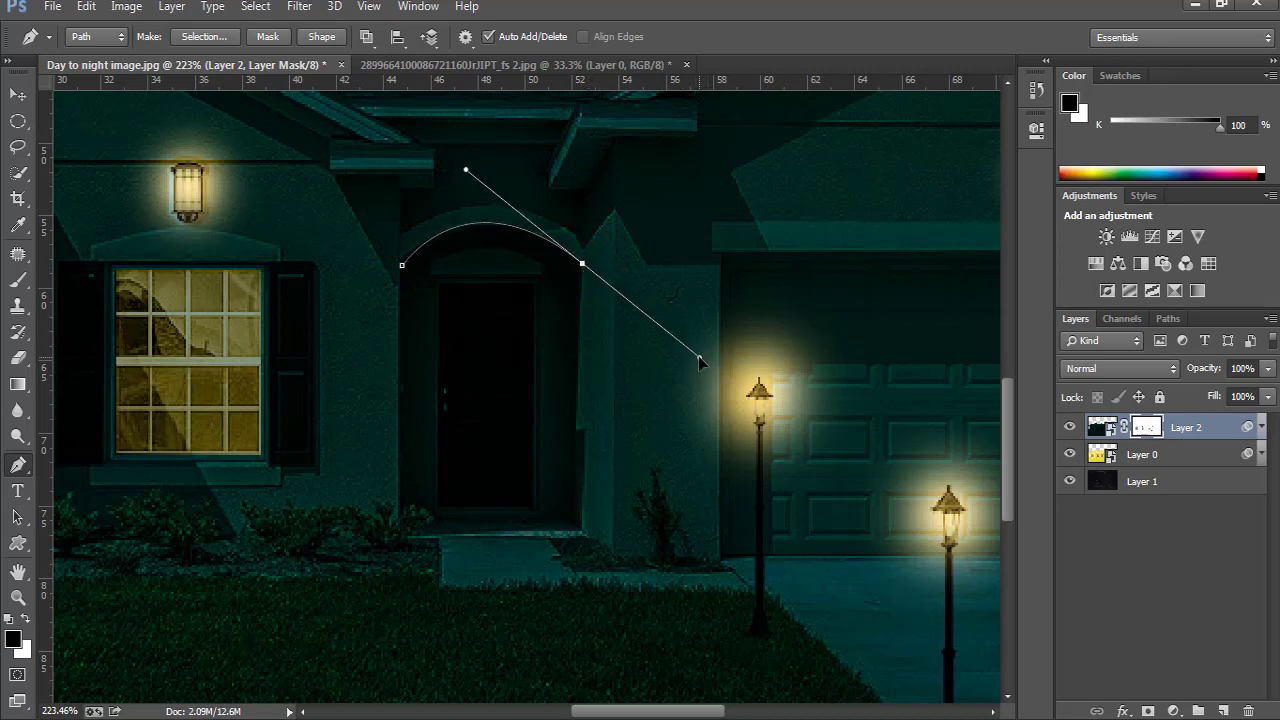
{"action": "key", "text": "alt"}
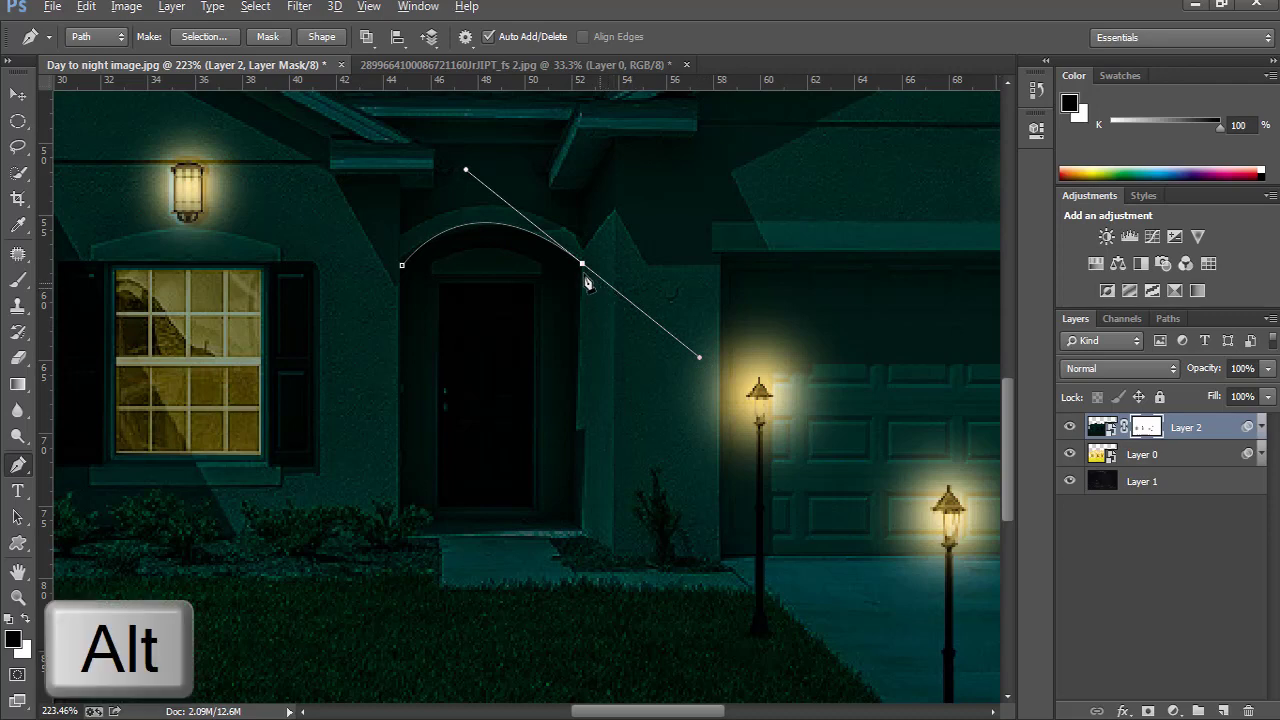
{"action": "left_click", "coordinate": [583, 265], "text": "alt"}
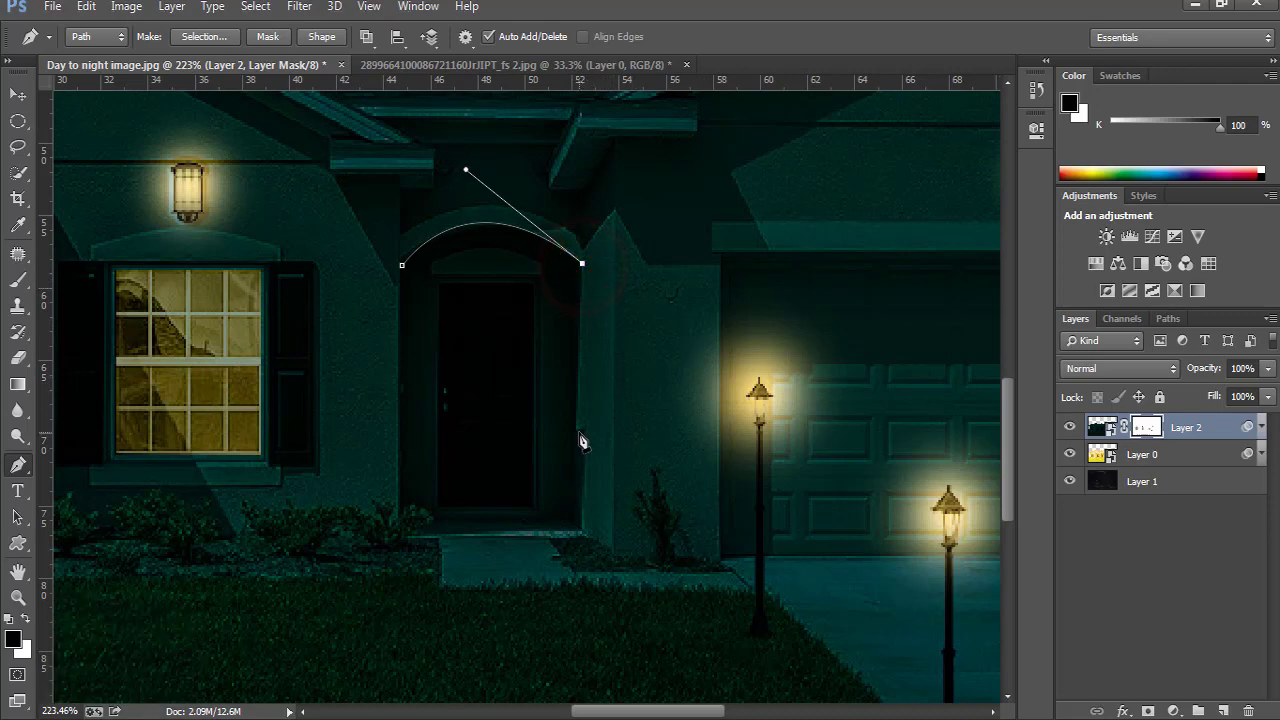
- Continue the doorway path with straight segments around the right side, threshold and left side, closing it at the arch's left end
{"action": "left_click", "coordinate": [580, 533]}
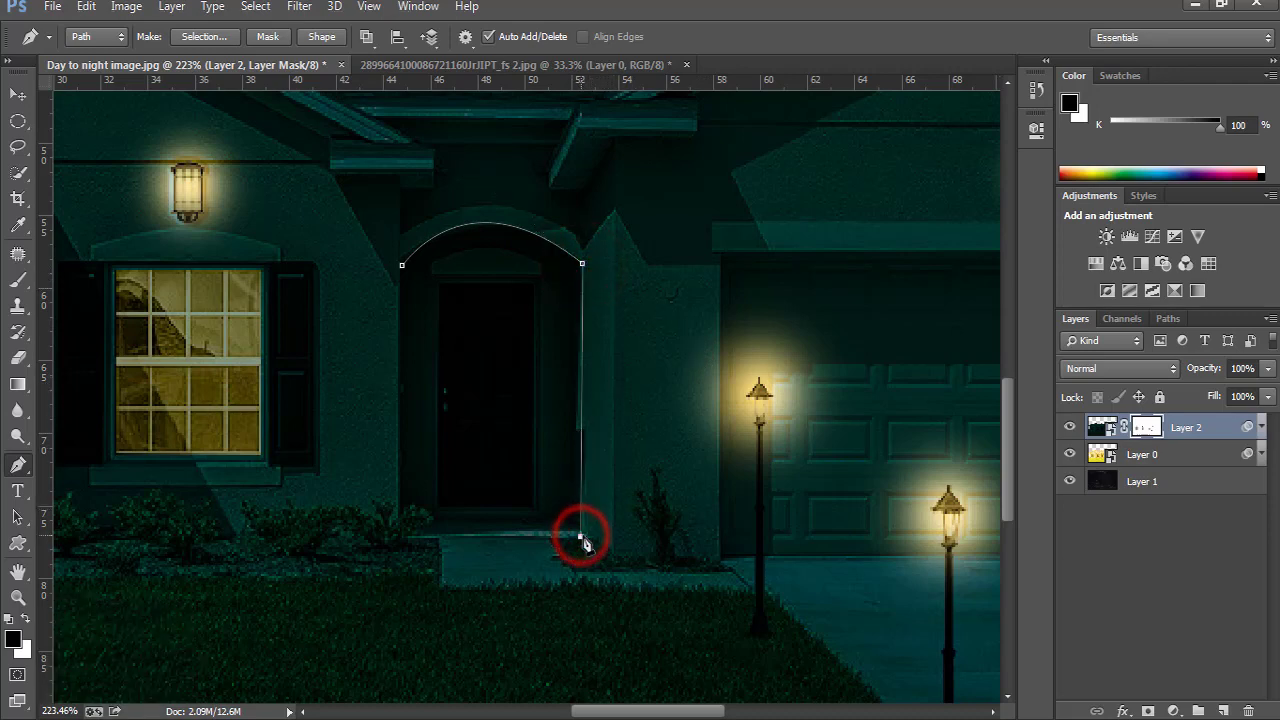
{"action": "left_click", "coordinate": [400, 537]}
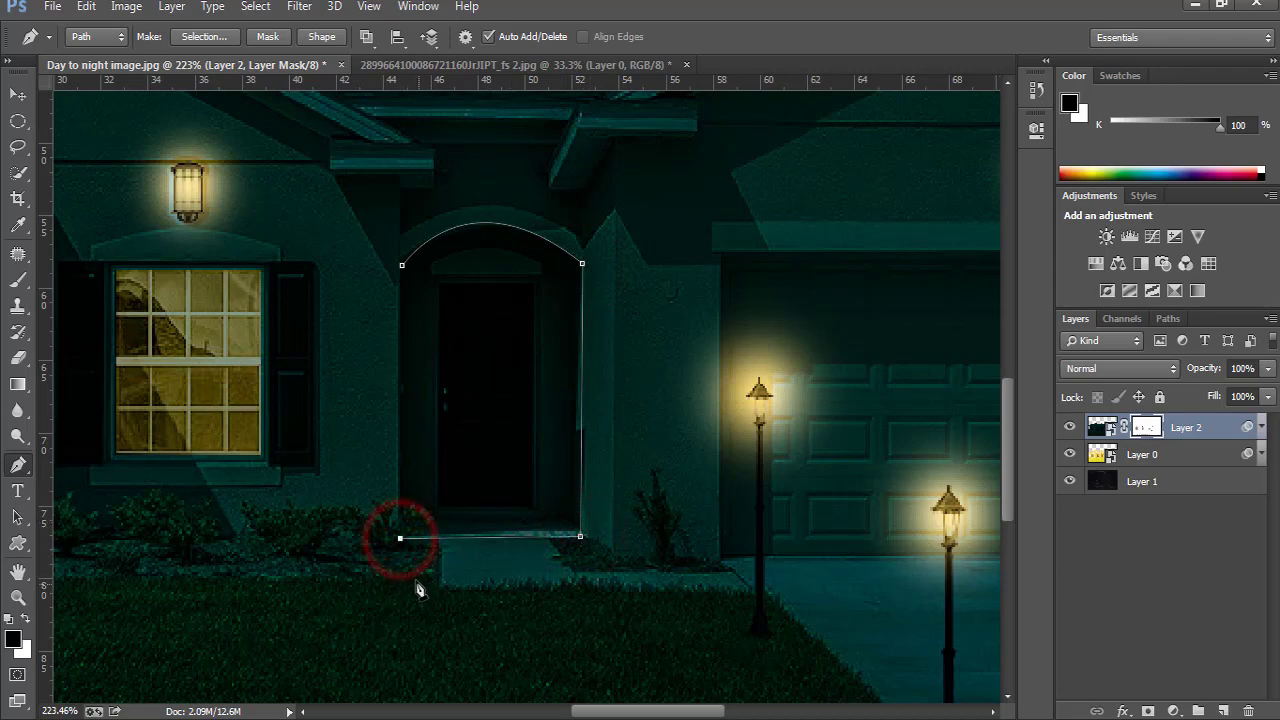
{"action": "left_click", "coordinate": [401, 267]}
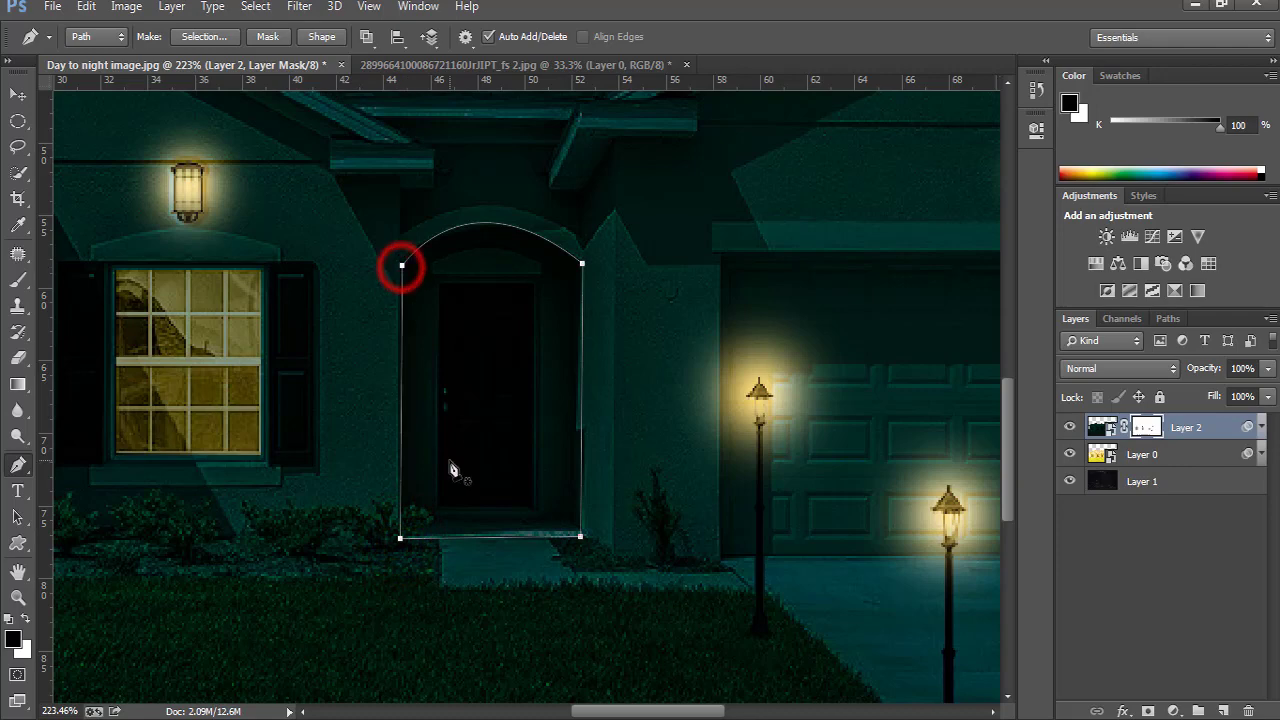
- Shift the upper corners of the doorway path slightly left to align them with the ends of the arch
{"action": "scroll", "coordinate": [395, 264], "scroll_direction": "up", "scroll_amount": 3}
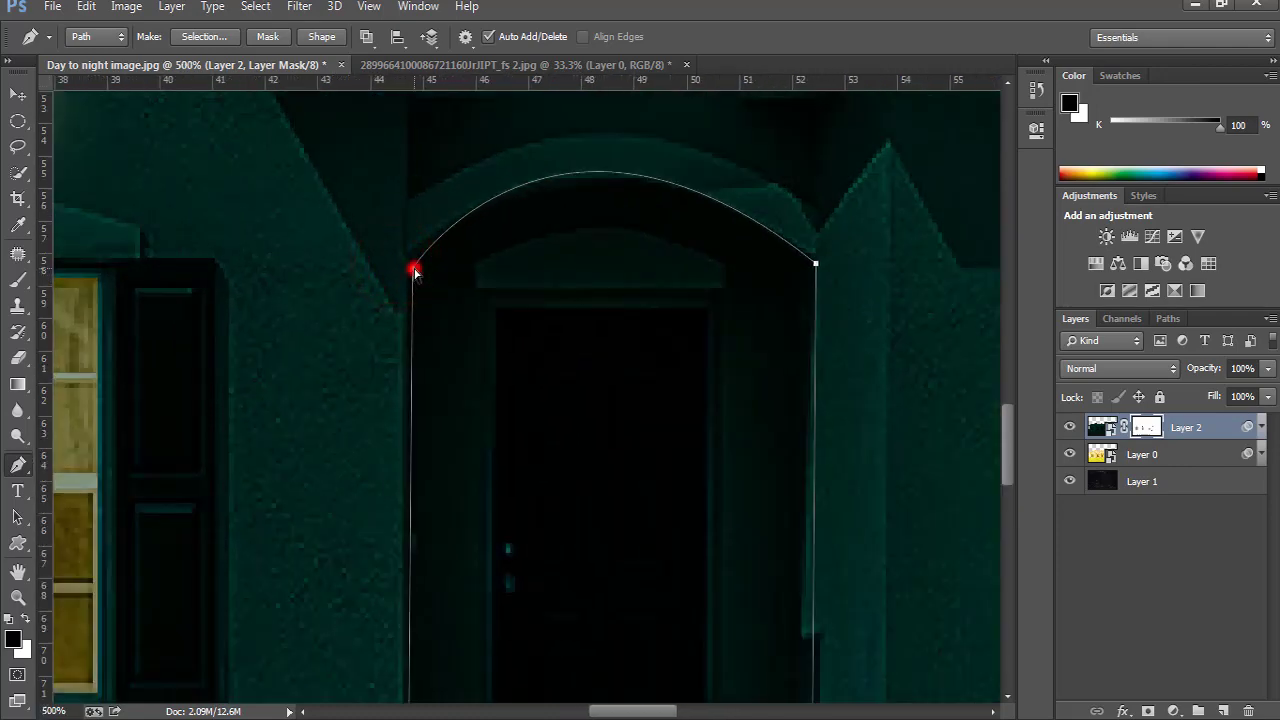
{"action": "left_click_drag", "start_coordinate": [415, 271], "coordinate": [421, 279]}
{"action": "key", "text": "ctrl+z"}
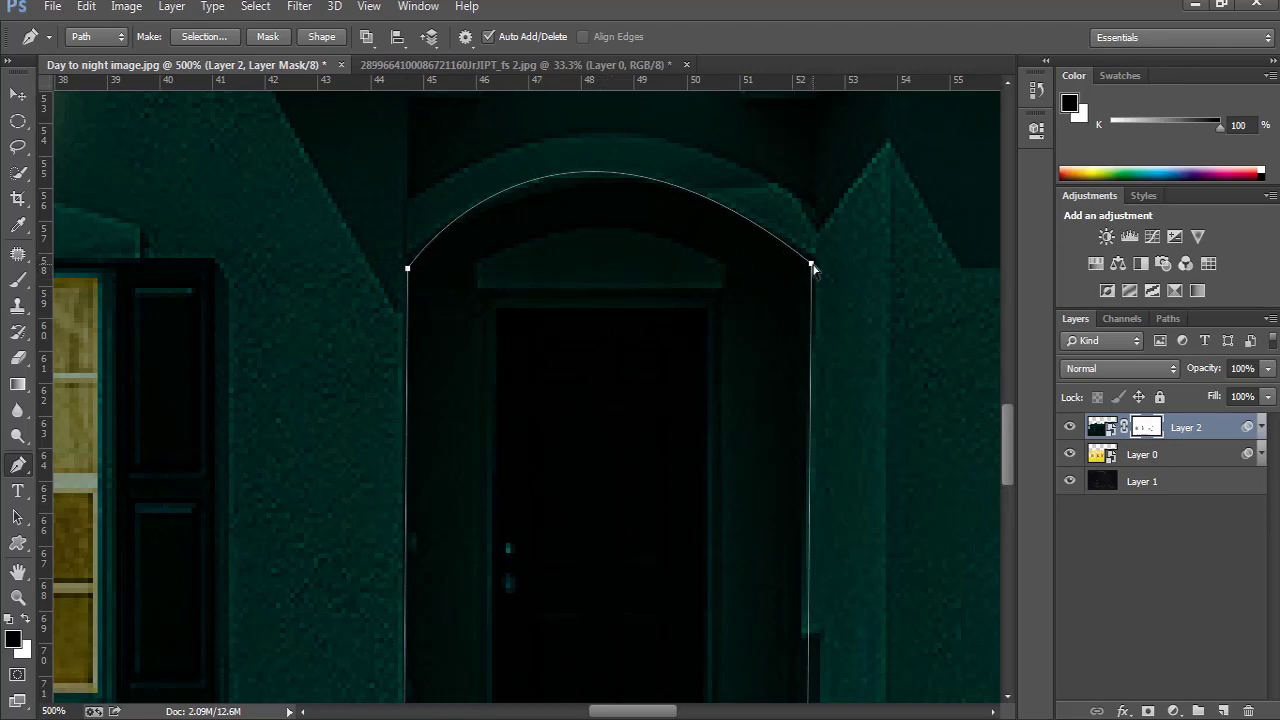
{"action": "left_click_drag", "start_coordinate": [813, 267], "coordinate": [812, 266]}
- Turn the closed path around the front doorway into a selection
{"action": "key", "text": "ctrl+0"}
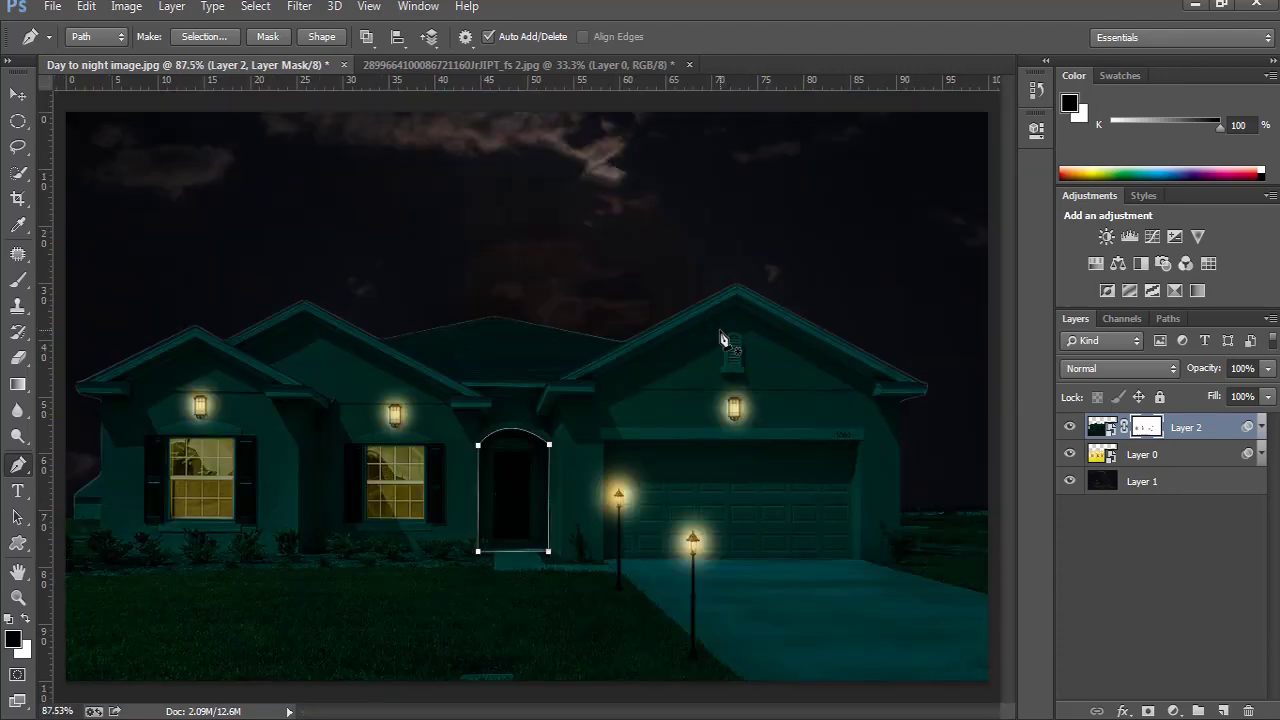
{"action": "left_click", "coordinate": [520, 538], "text": "ctrl"}
{"action": "left_click", "coordinate": [514, 529], "text": "ctrl"}
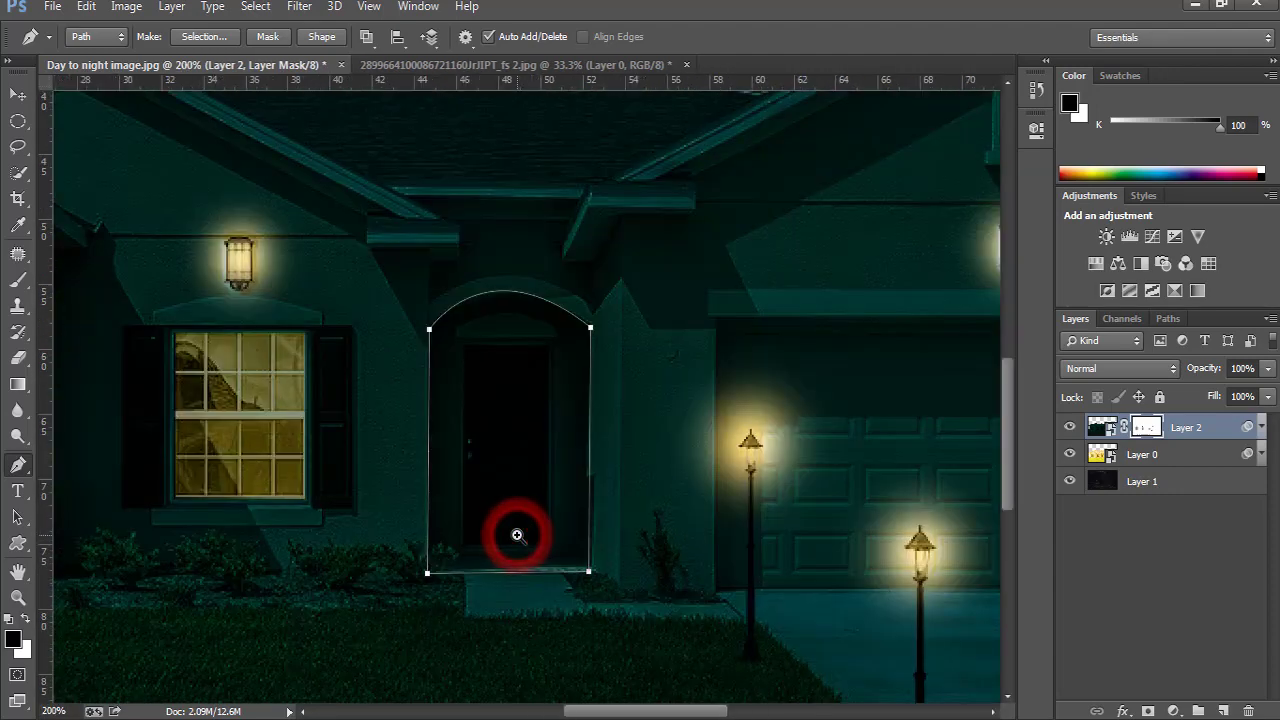
{"action": "right_click", "coordinate": [500, 398]}
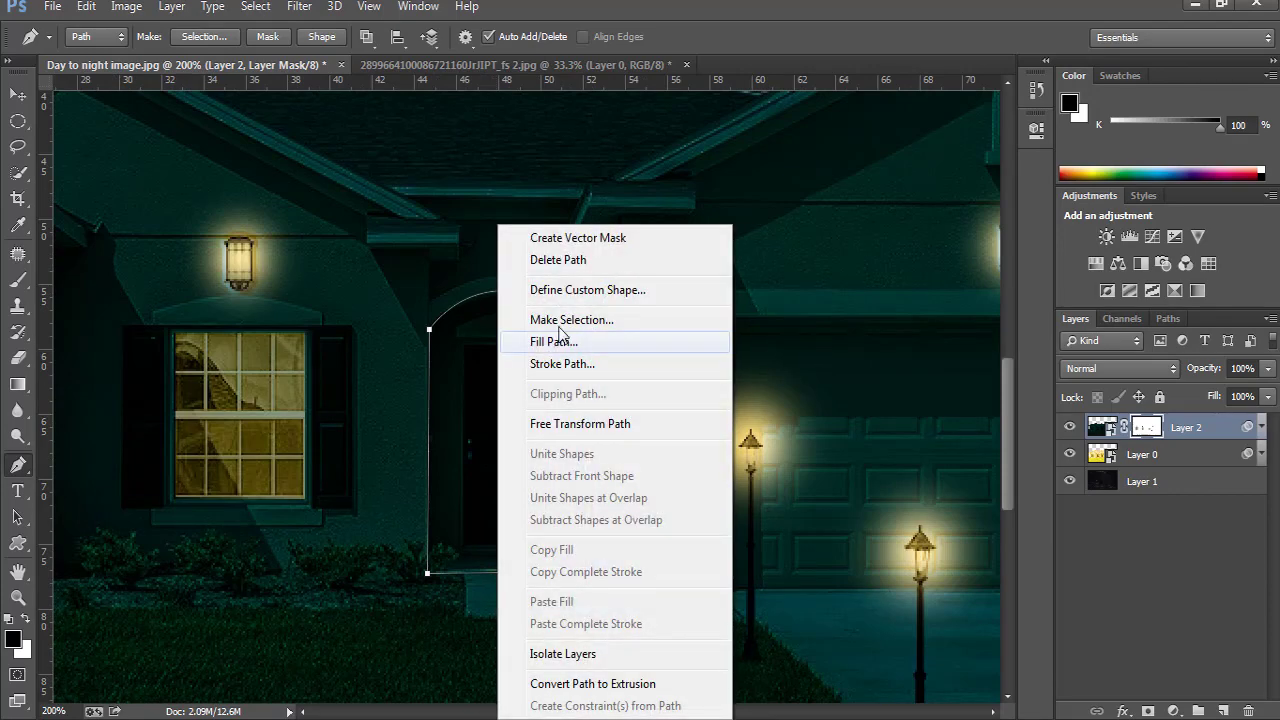
{"action": "left_click", "coordinate": [585, 320]}
{"action": "left_click", "coordinate": [743, 206]}
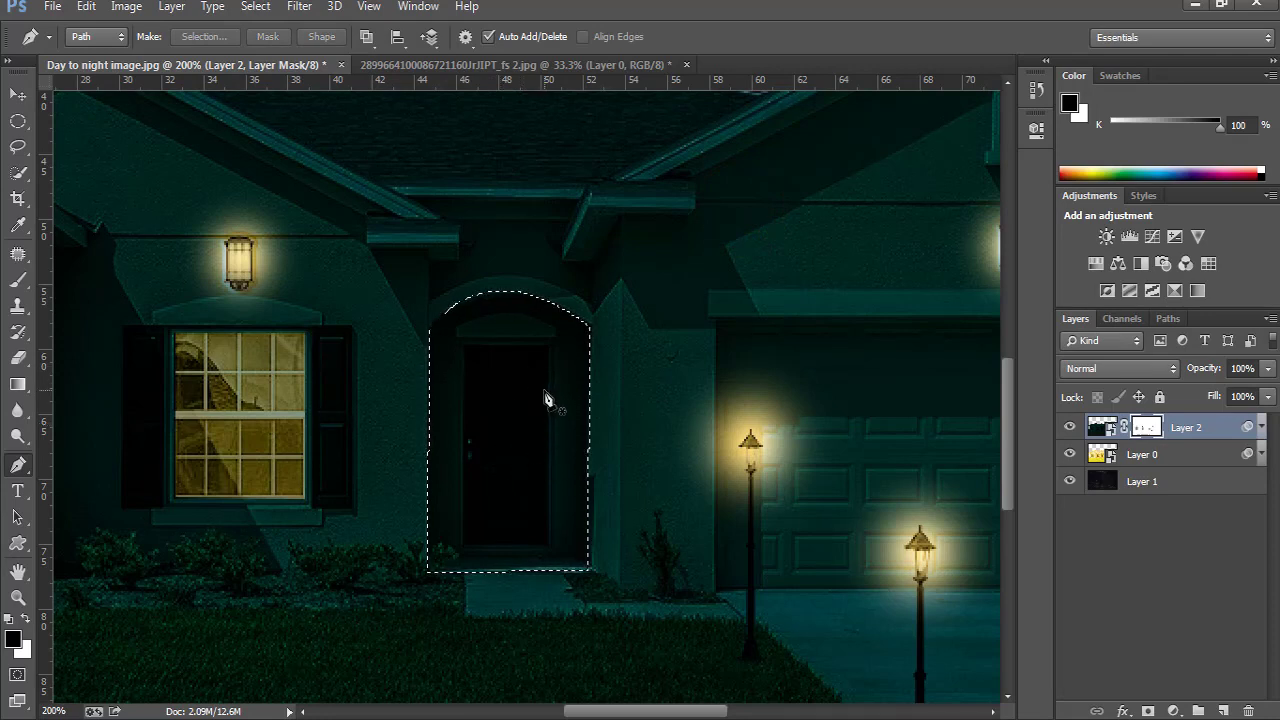
- Set the Brush tool to 90% opacity and paint black on Layer 2's mask across the selected front doorway
{"action": "key", "text": "b"}
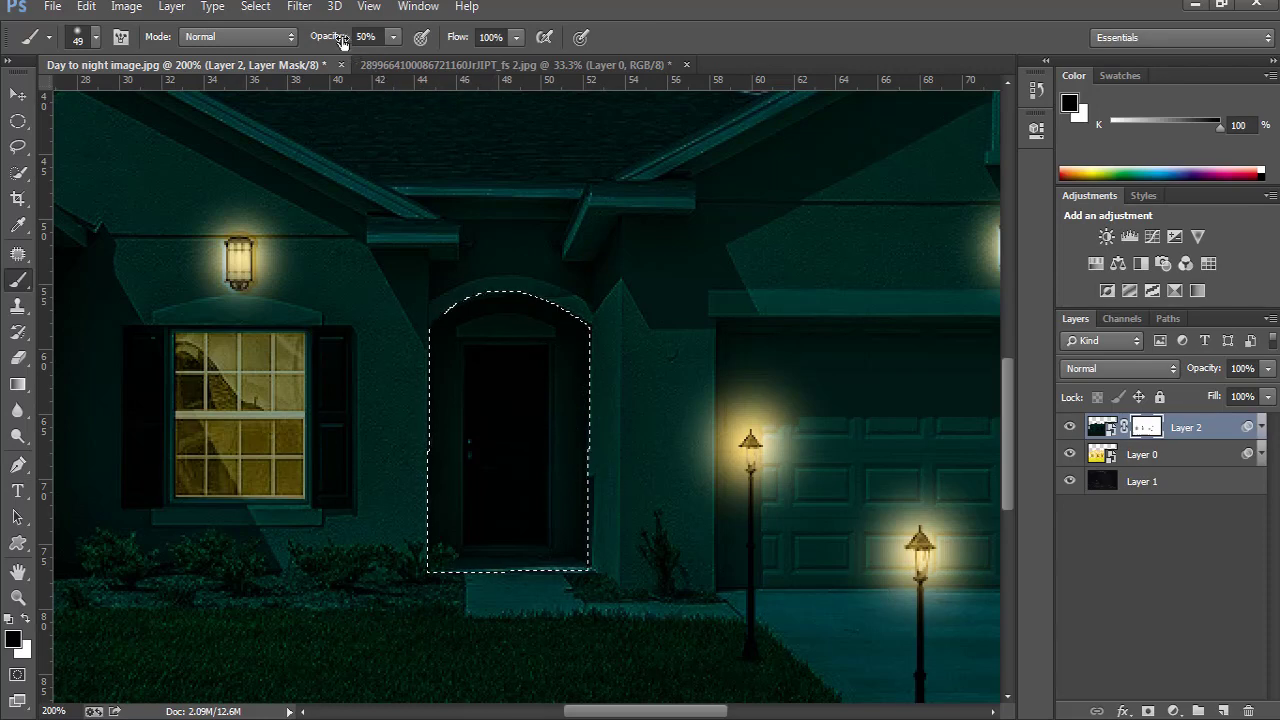
{"action": "left_click", "coordinate": [368, 36]}
{"action": "type", "text": "5"}
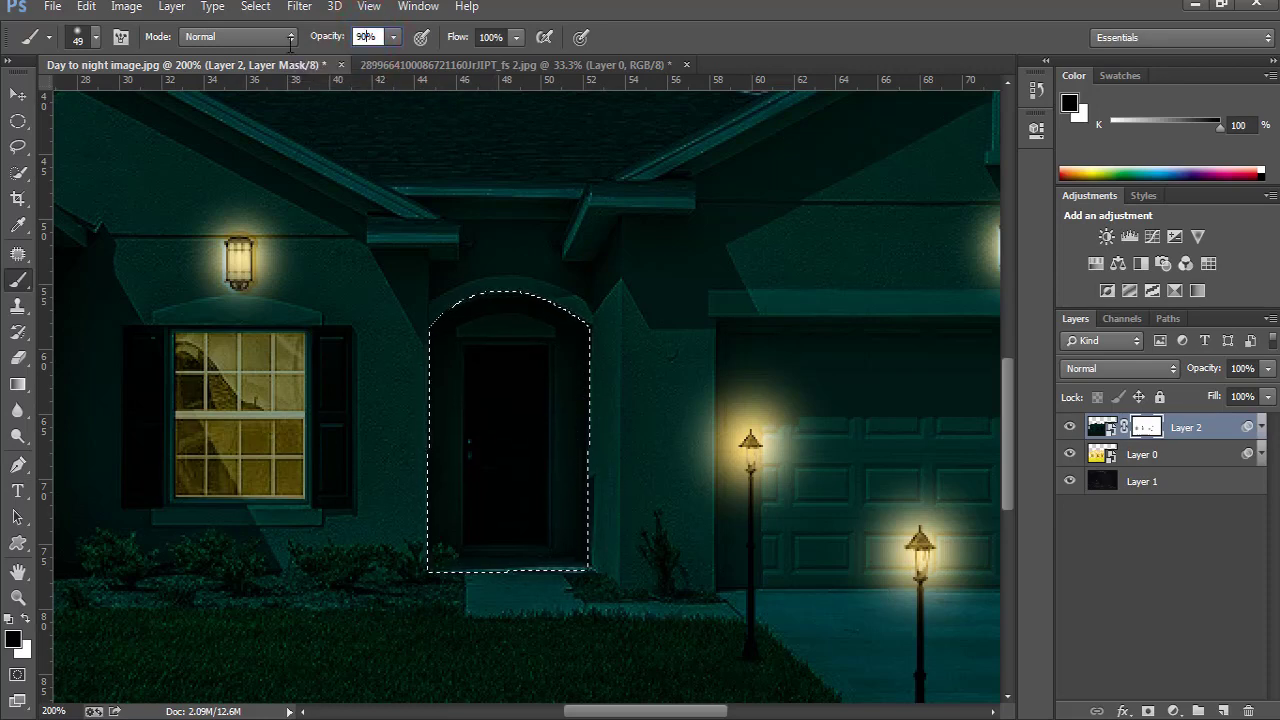
{"action": "key", "text": "Return"}
{"action": "key", "text": "ctrl+0"}
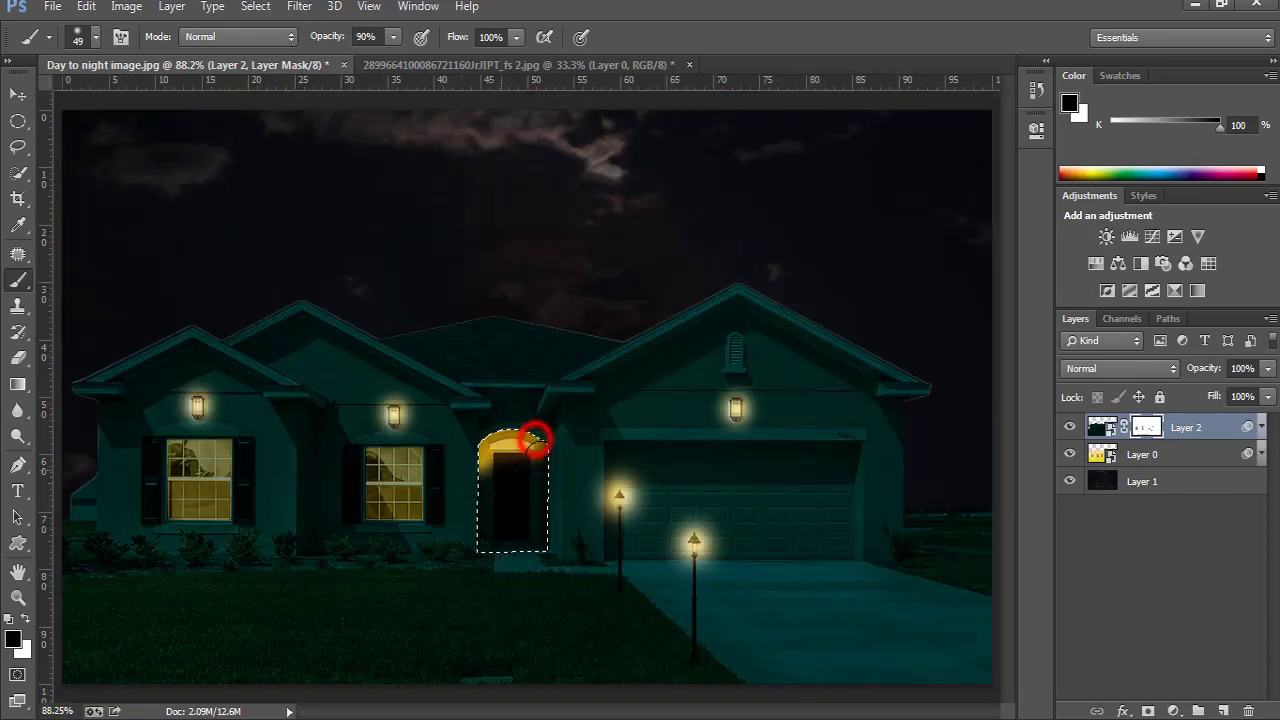
{"action": "mouse_move", "coordinate": [535, 440]}
{"action": "left_mouse_down"}
{"action": "mouse_move", "coordinate": [503, 461]}
{"action": "mouse_move", "coordinate": [528, 458]}
{"action": "mouse_move", "coordinate": [506, 491]}
{"action": "mouse_move", "coordinate": [491, 485]}
{"action": "mouse_move", "coordinate": [534, 489]}
{"action": "mouse_move", "coordinate": [493, 504]}
{"action": "mouse_move", "coordinate": [519, 522]}
{"action": "mouse_move", "coordinate": [494, 529]}
{"action": "mouse_move", "coordinate": [548, 532]}
{"action": "mouse_move", "coordinate": [485, 542]}
{"action": "mouse_move", "coordinate": [526, 542]}
{"action": "mouse_move", "coordinate": [514, 454]}
{"action": "left_mouse_up"}
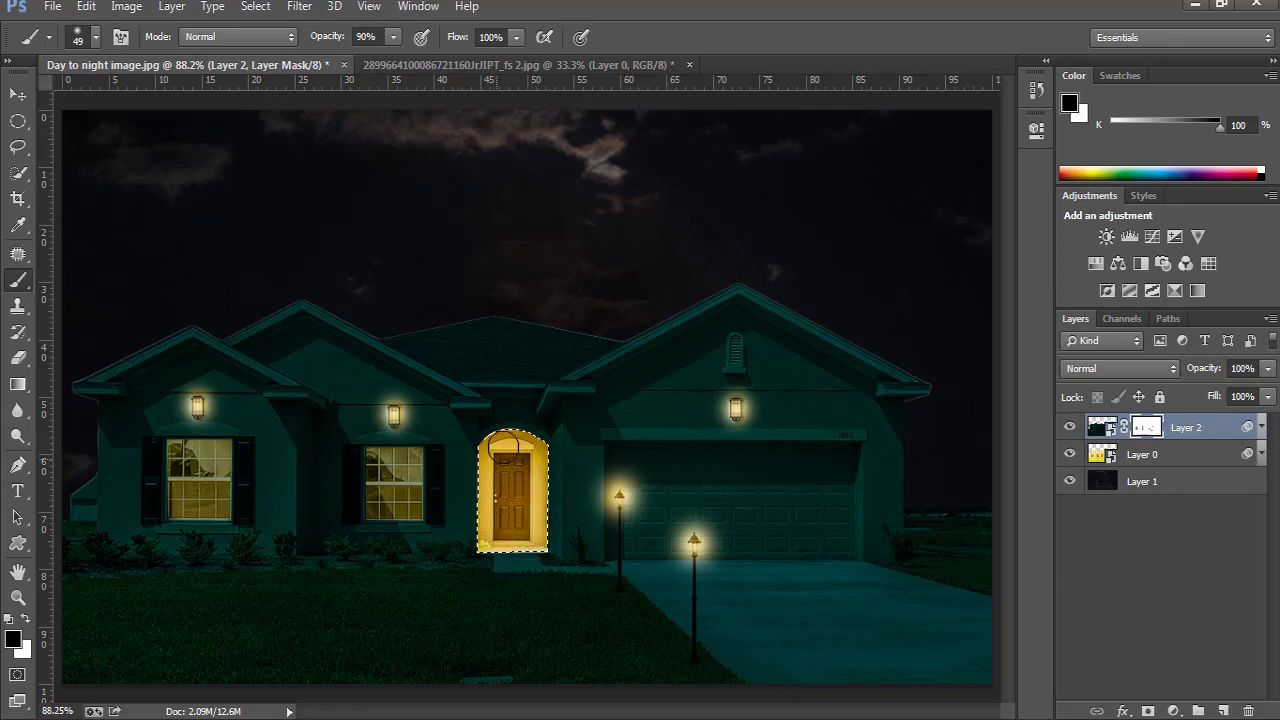
- Deselect the painted front doorway
{"action": "left_click", "coordinate": [531, 586], "text": "ctrl"}
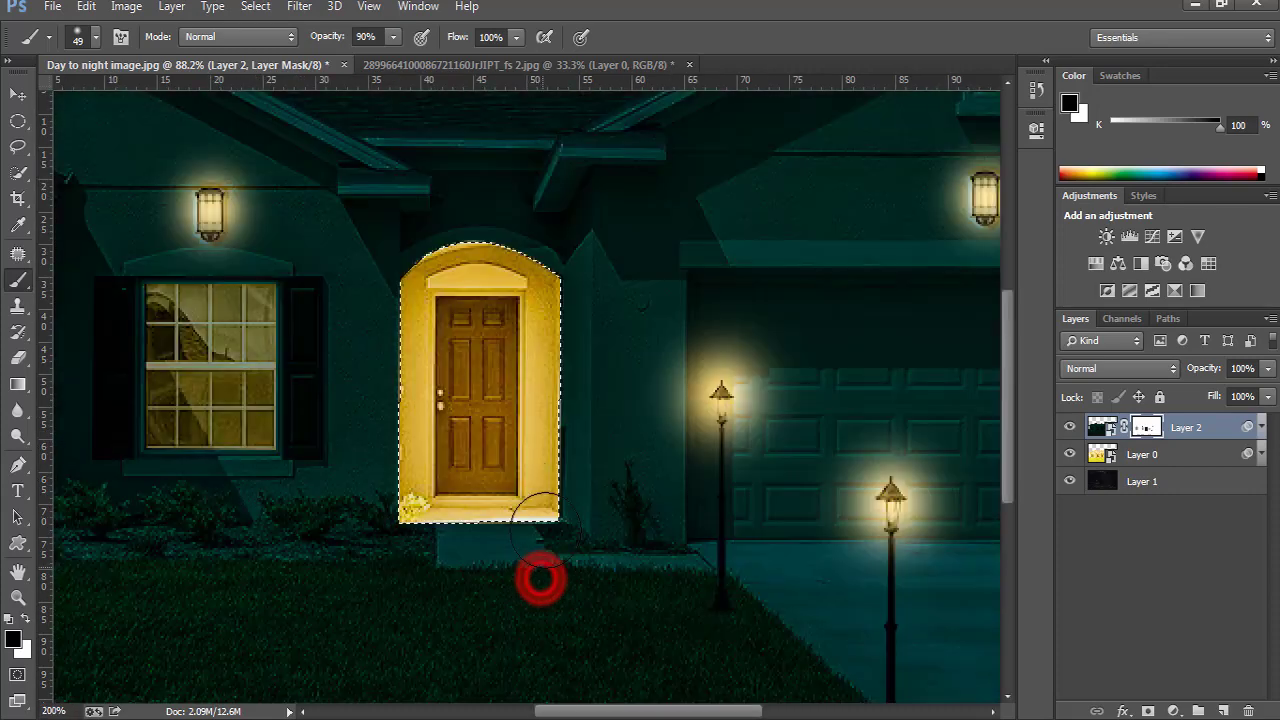
{"action": "left_click_drag", "start_coordinate": [538, 450], "coordinate": [556, 325]}
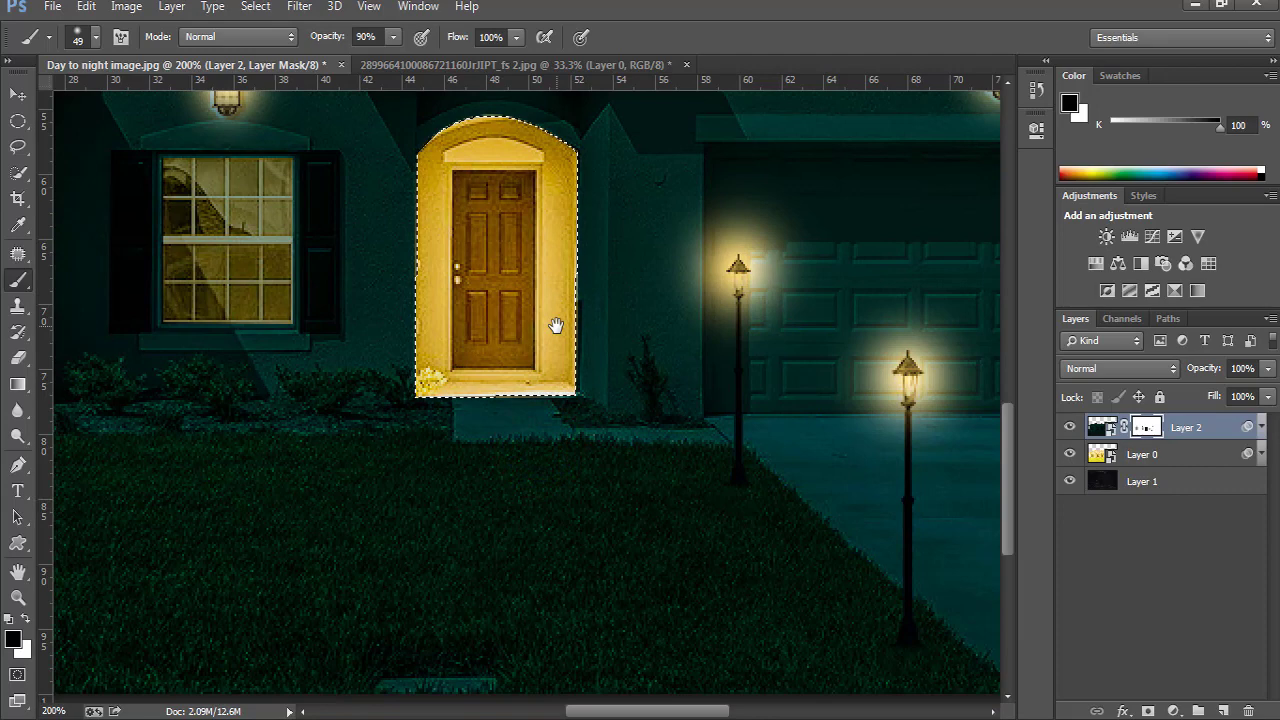
{"action": "key", "text": "ctrl+d"}
- Place vertical guides along the doorway's left and right edges and a horizontal guide across the lawn in front of it
{"action": "key", "text": "ctrl+0"}
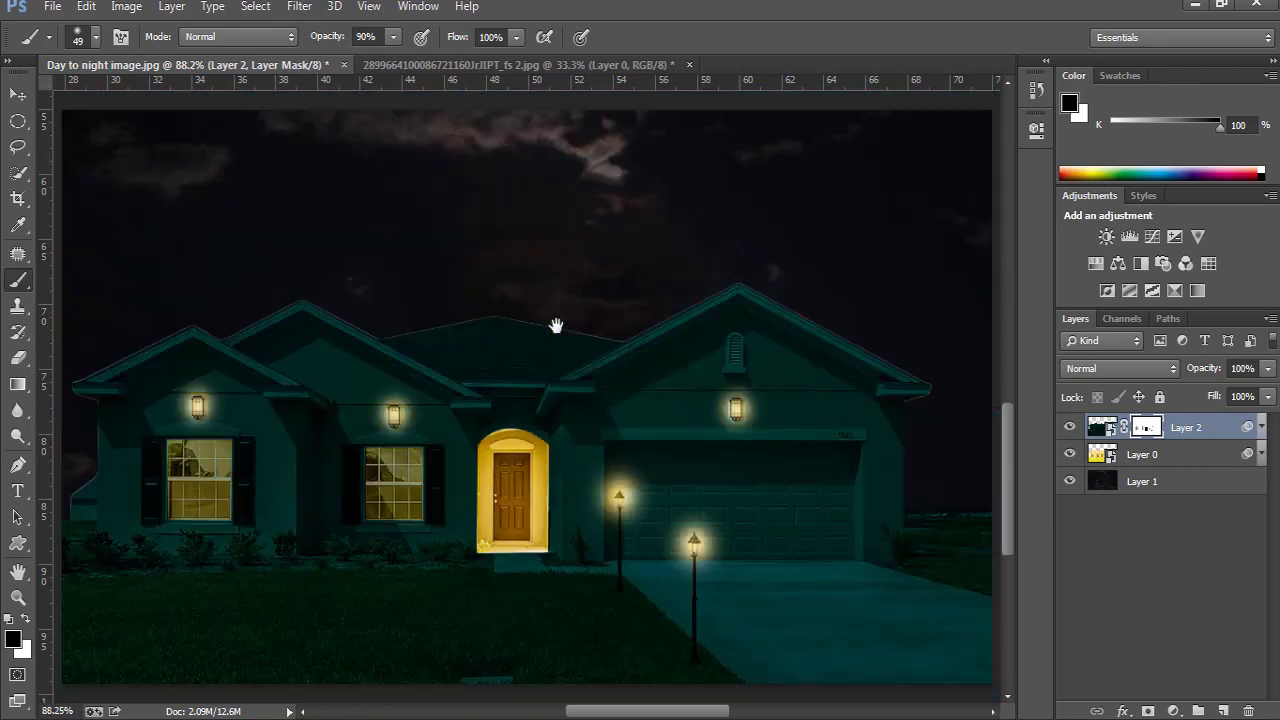
{"action": "left_click", "coordinate": [533, 577], "text": "ctrl"}
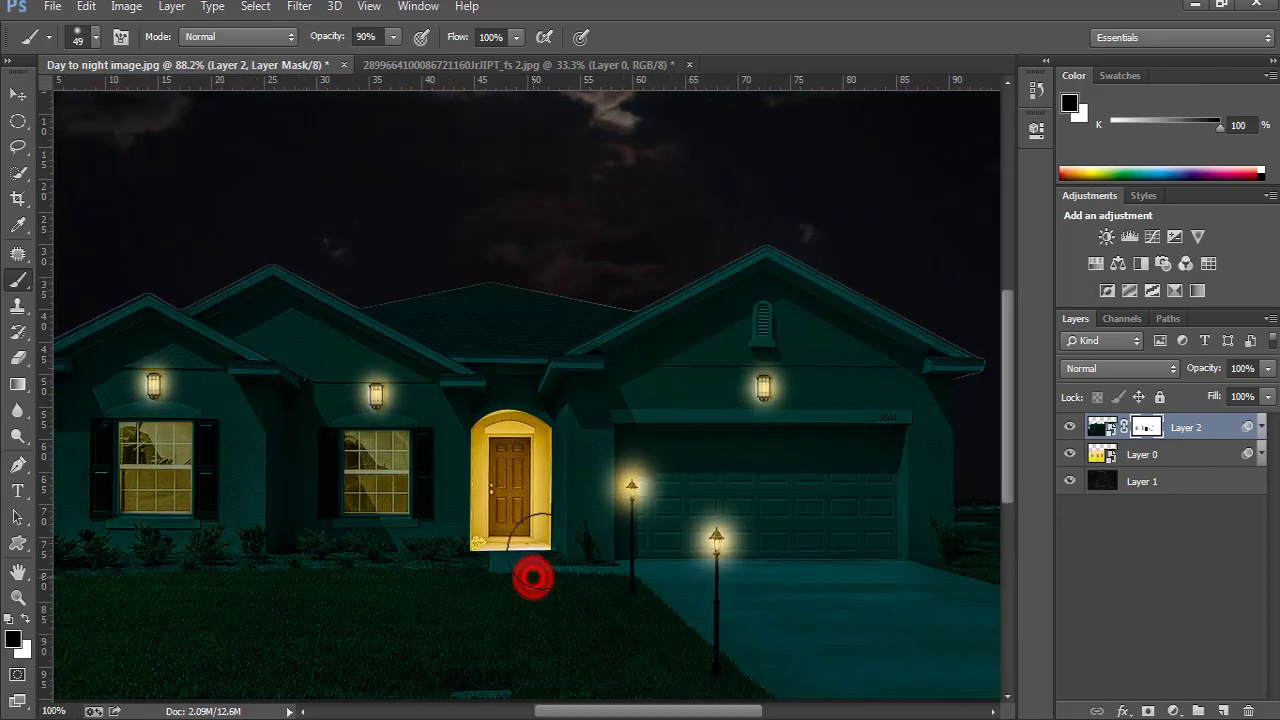
{"action": "left_click", "coordinate": [533, 577], "text": "ctrl"}
{"action": "left_click_drag", "start_coordinate": [548, 491], "coordinate": [525, 286]}
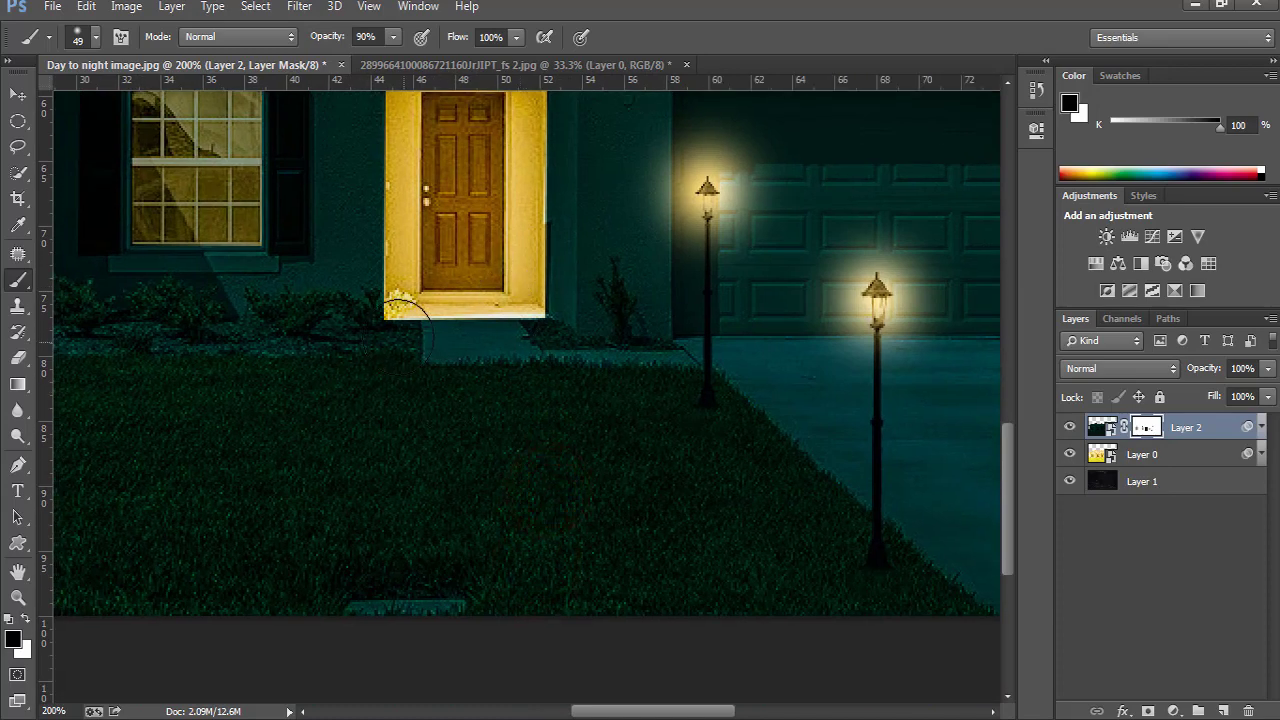
{"action": "left_click", "coordinate": [18, 464]}
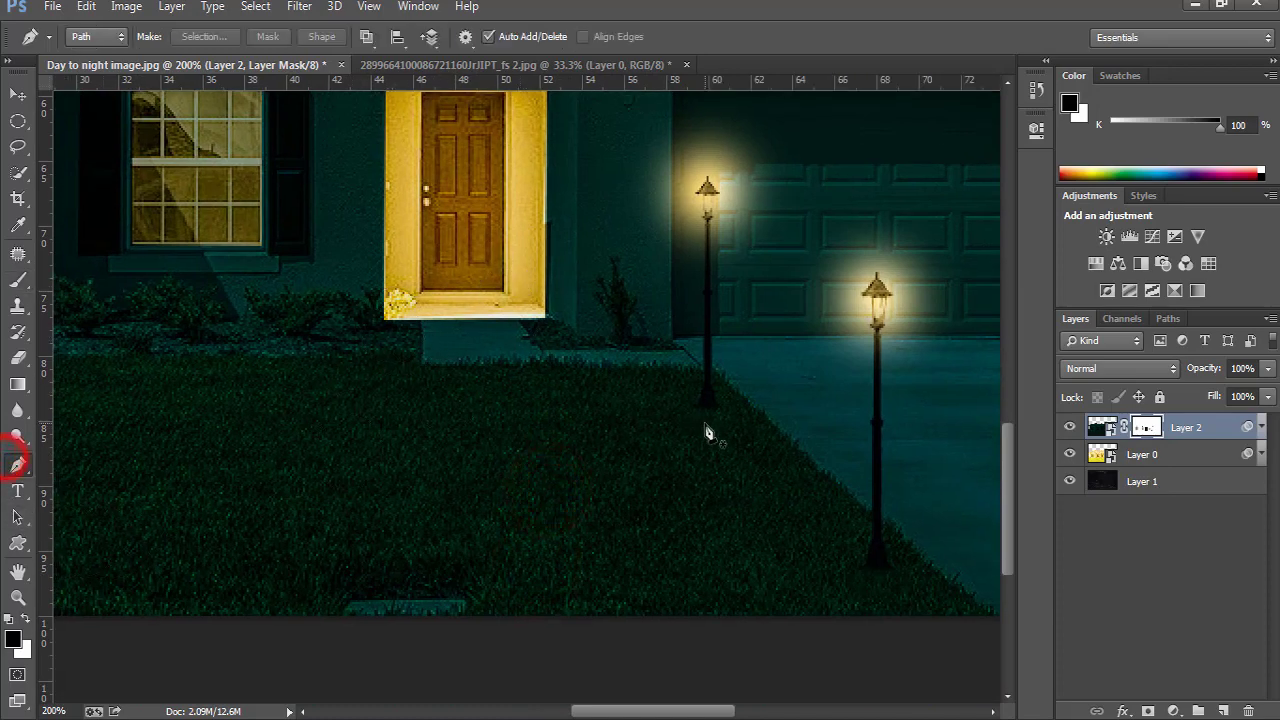
{"action": "left_click_drag", "start_coordinate": [46, 337], "coordinate": [383, 335]}
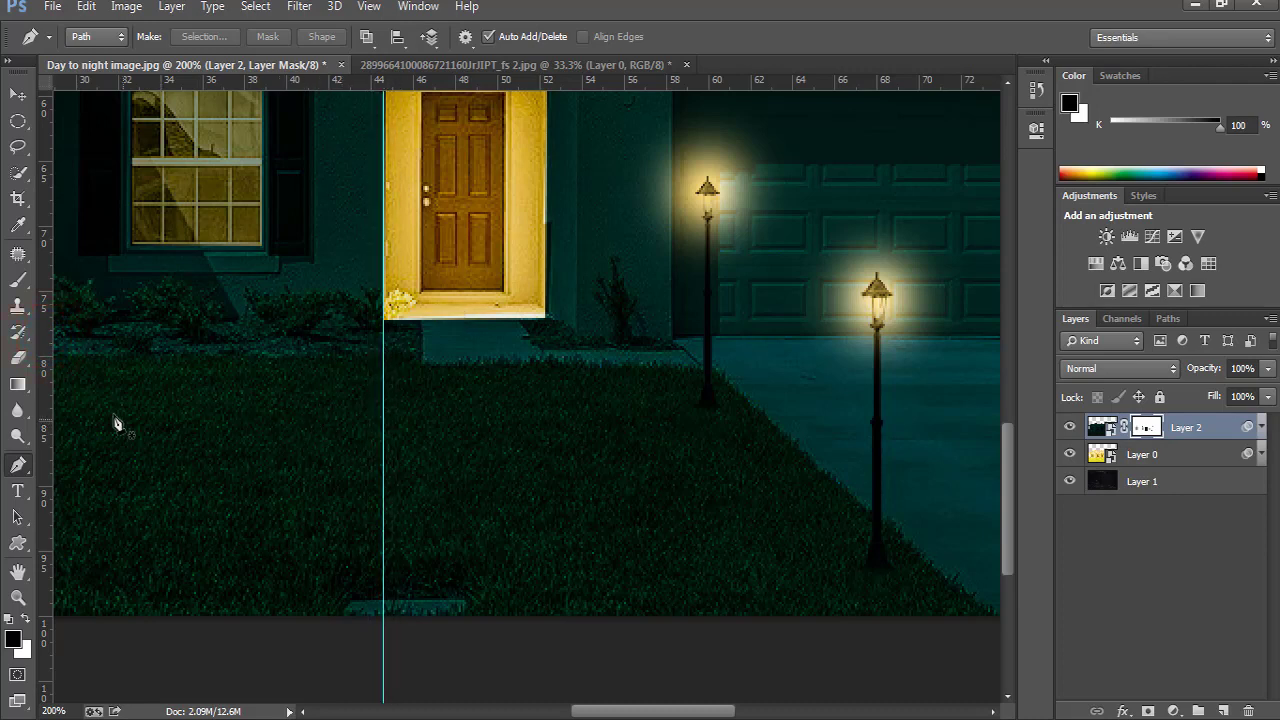
{"action": "left_click_drag", "start_coordinate": [45, 383], "coordinate": [548, 366]}
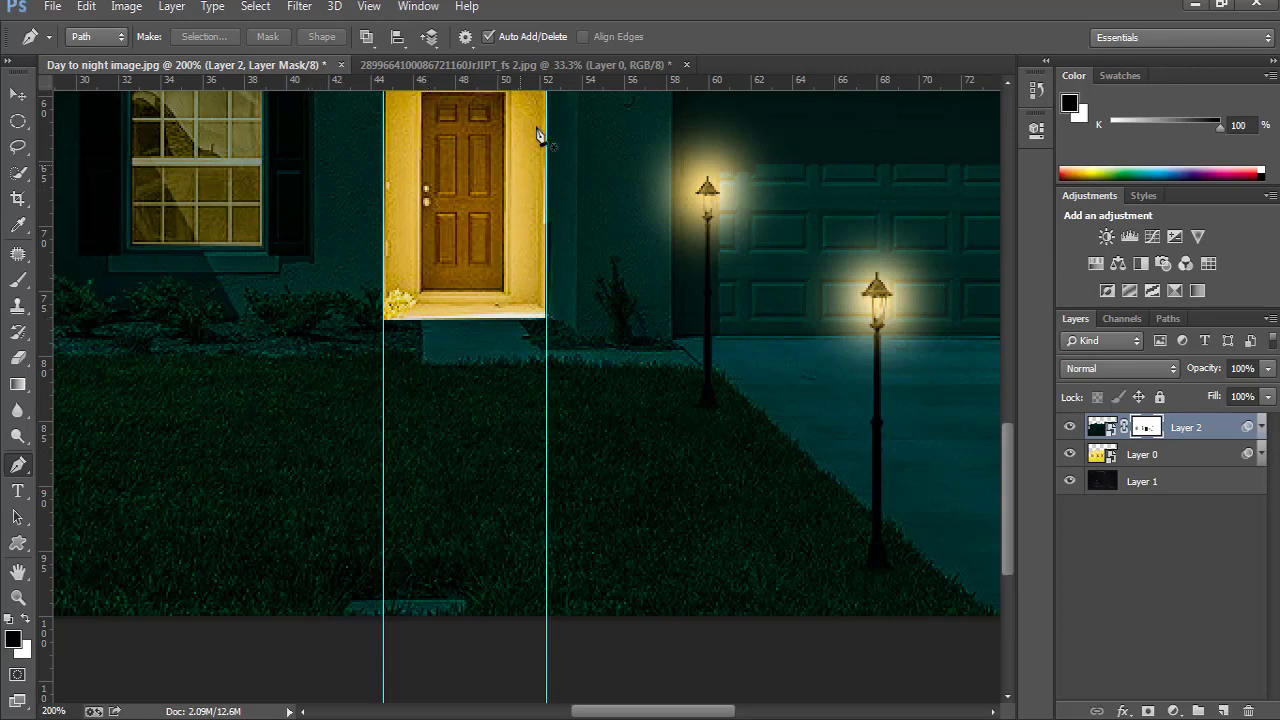
{"action": "left_click_drag", "start_coordinate": [554, 77], "coordinate": [557, 497]}
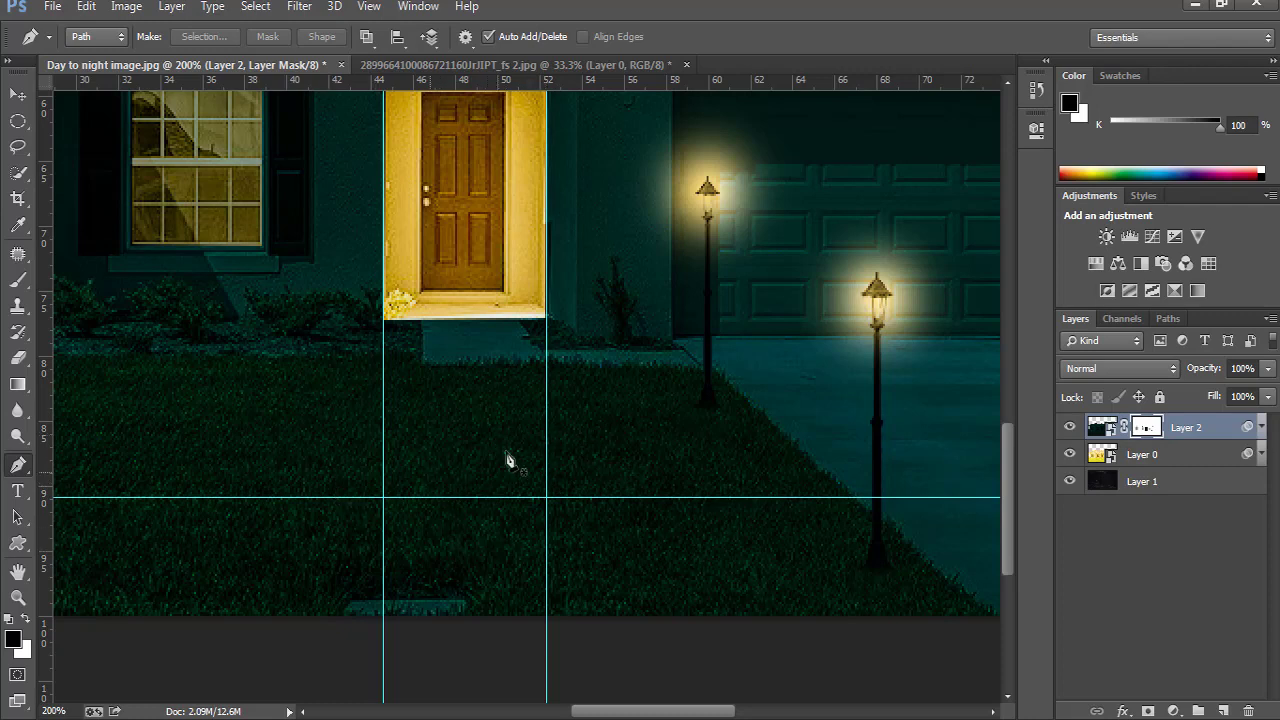
- With the Pen tool, start a path at the doorway's lower-left corner, down to the lawn guide and along a downward-curving edge, removing the outgoing curve handle
{"action": "key", "text": "p"}
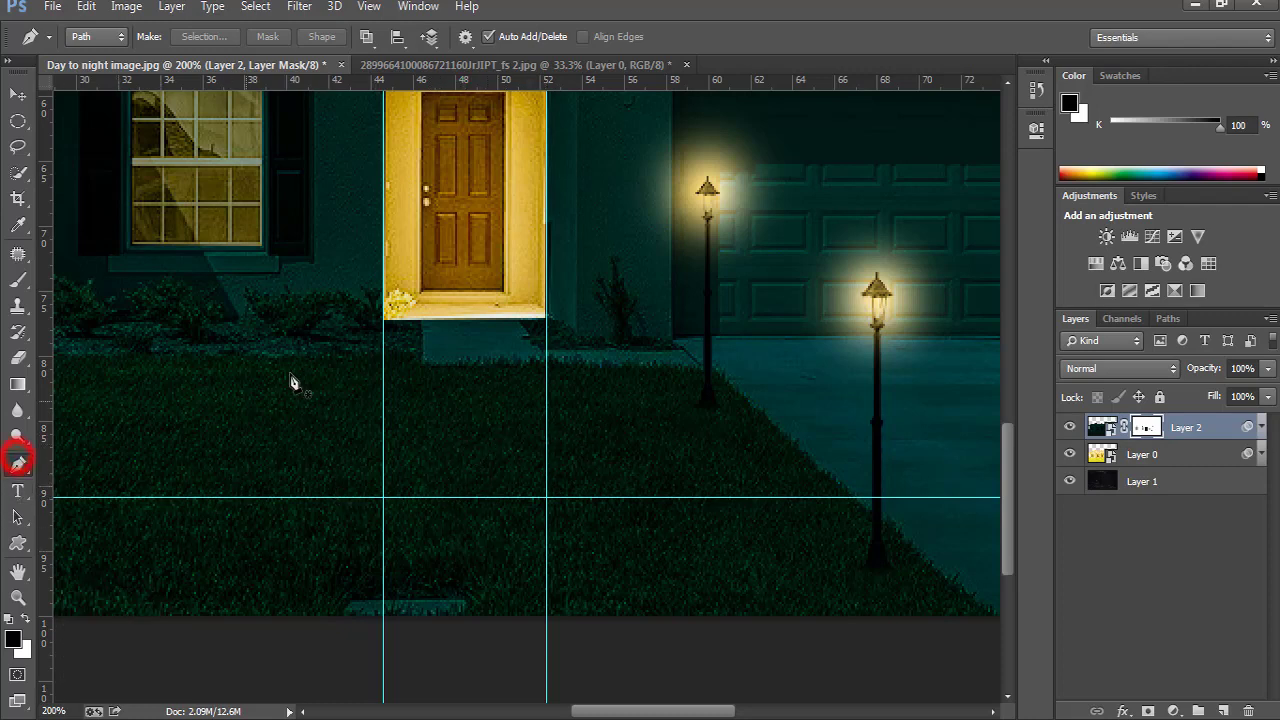
{"action": "left_click", "coordinate": [384, 319]}
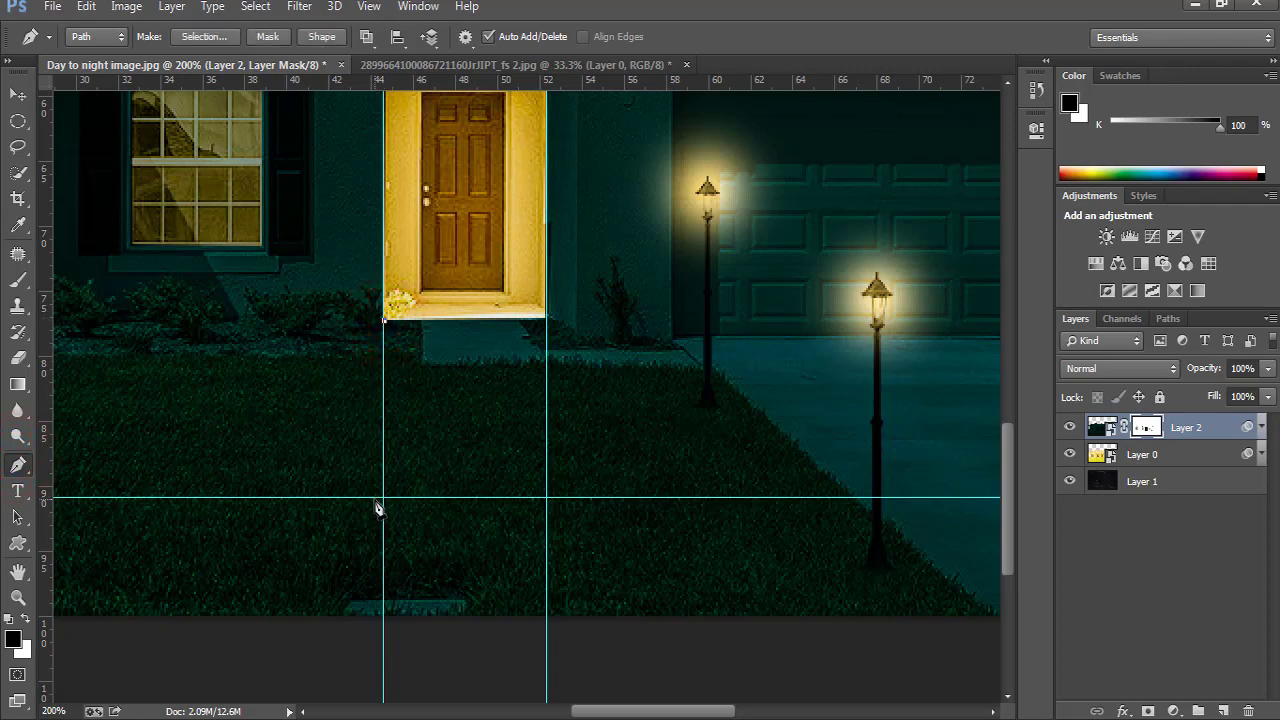
{"action": "left_click", "coordinate": [374, 498]}
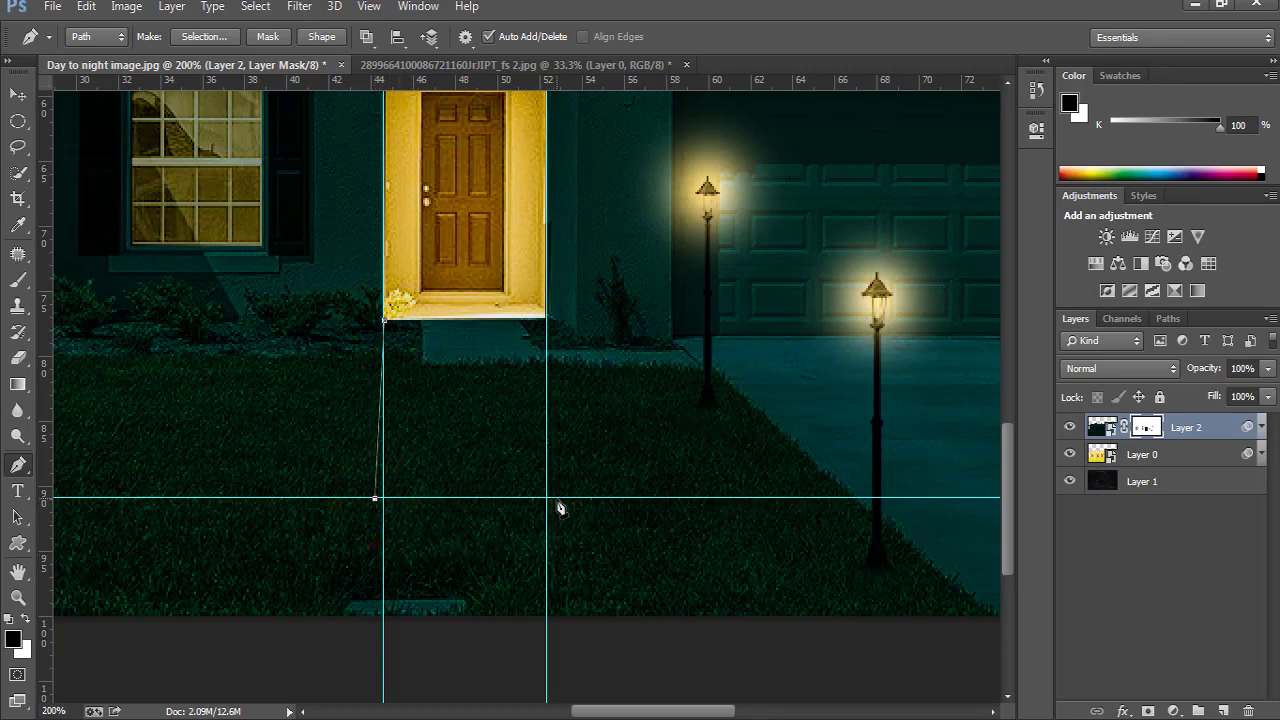
{"action": "left_click_drag", "start_coordinate": [557, 498], "coordinate": [671, 413]}
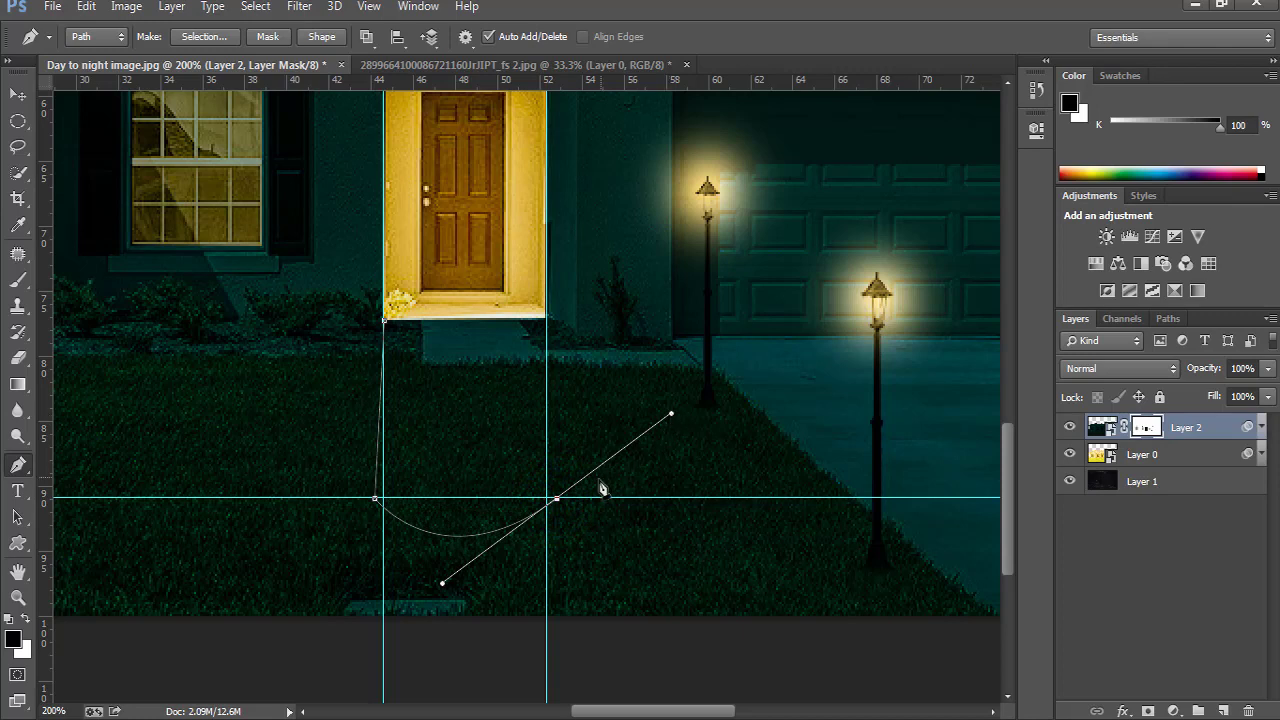
{"action": "key", "text": "alt"}
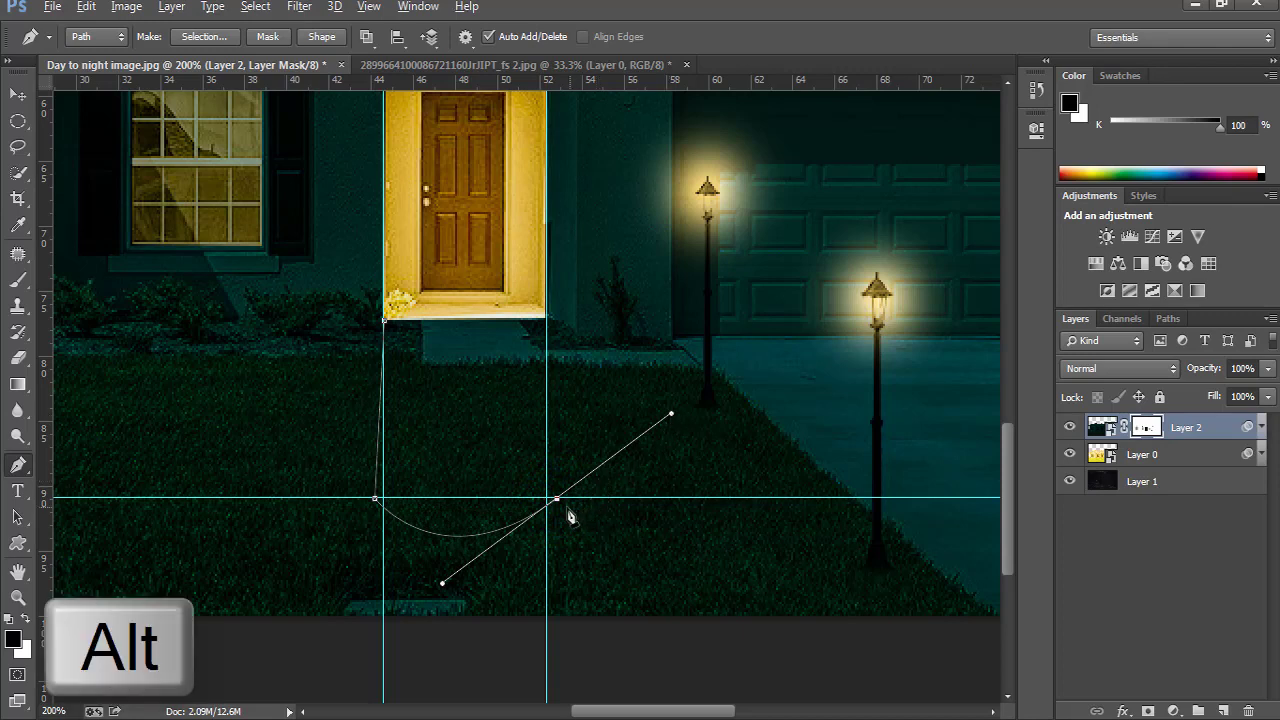
{"action": "left_click", "coordinate": [558, 500], "text": "alt"}
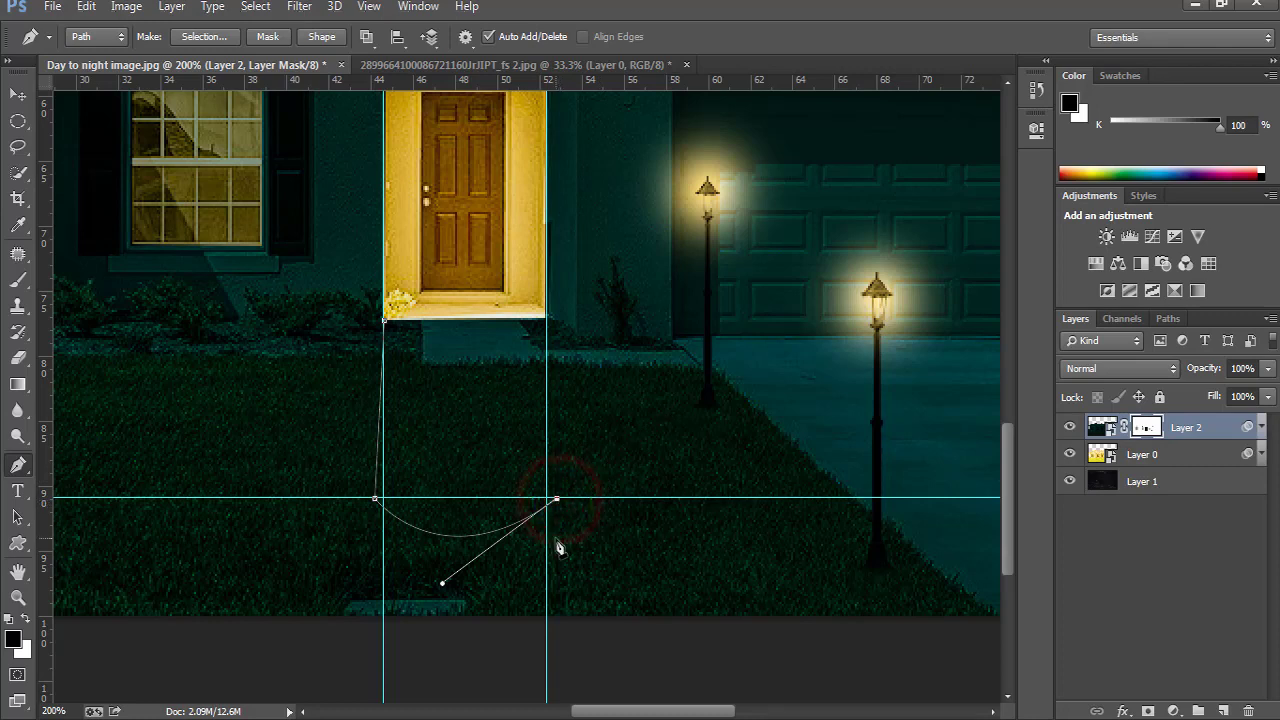
- Place the anchor precisely on the doorway's lower-right corner and close the lawn path along the doorstep at its starting point
{"action": "left_click", "coordinate": [547, 318]}
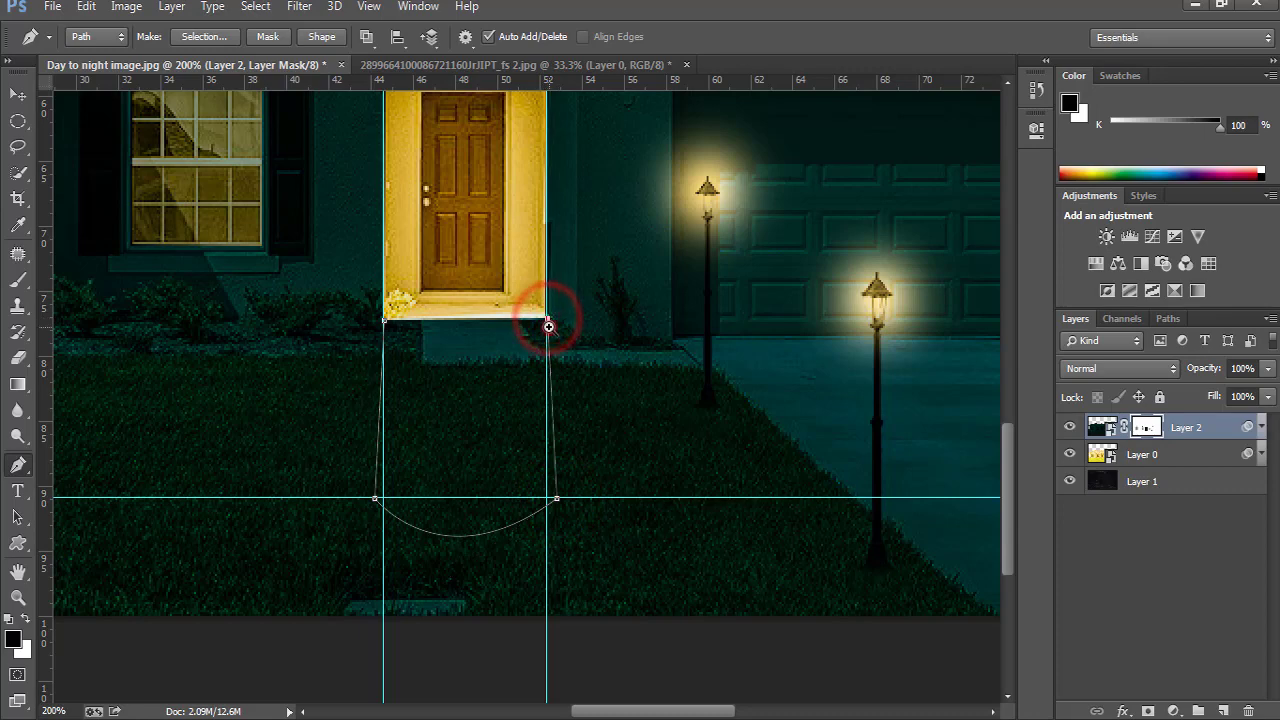
{"action": "scroll", "coordinate": [548, 322], "scroll_direction": "up", "scroll_amount": 3}
{"action": "key", "text": "ctrl+z"}
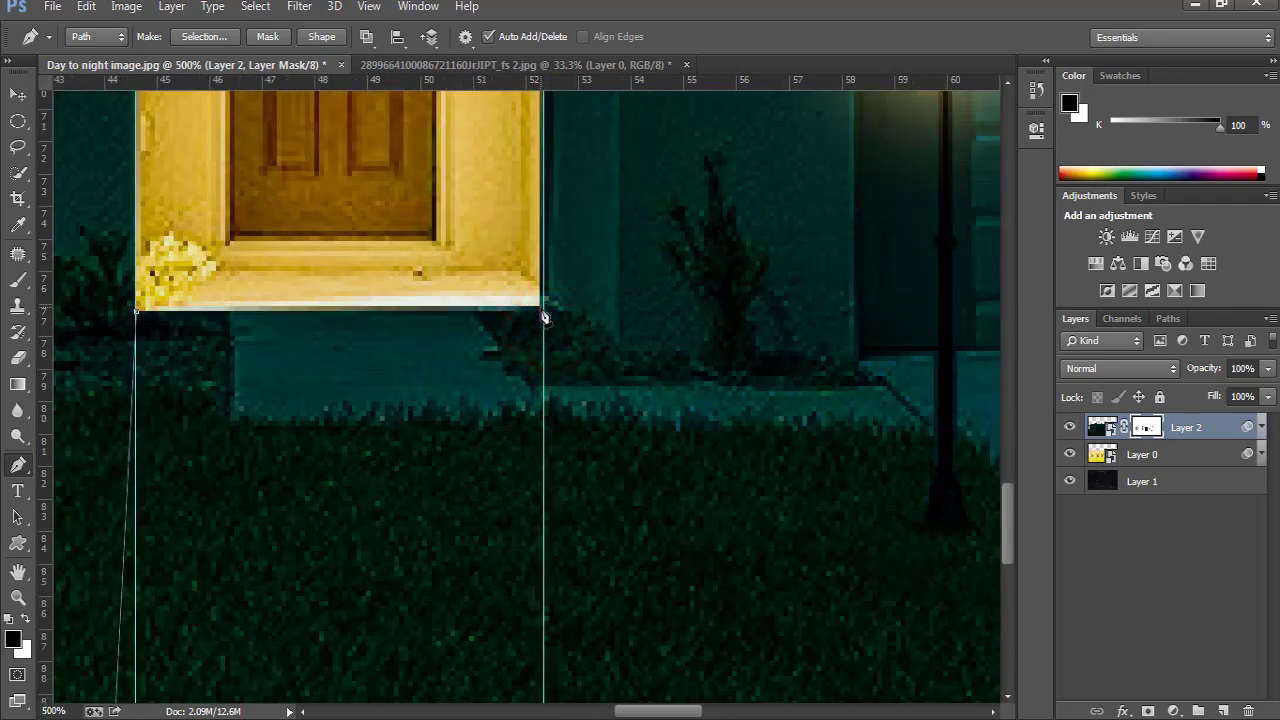
{"action": "left_click", "coordinate": [543, 307]}
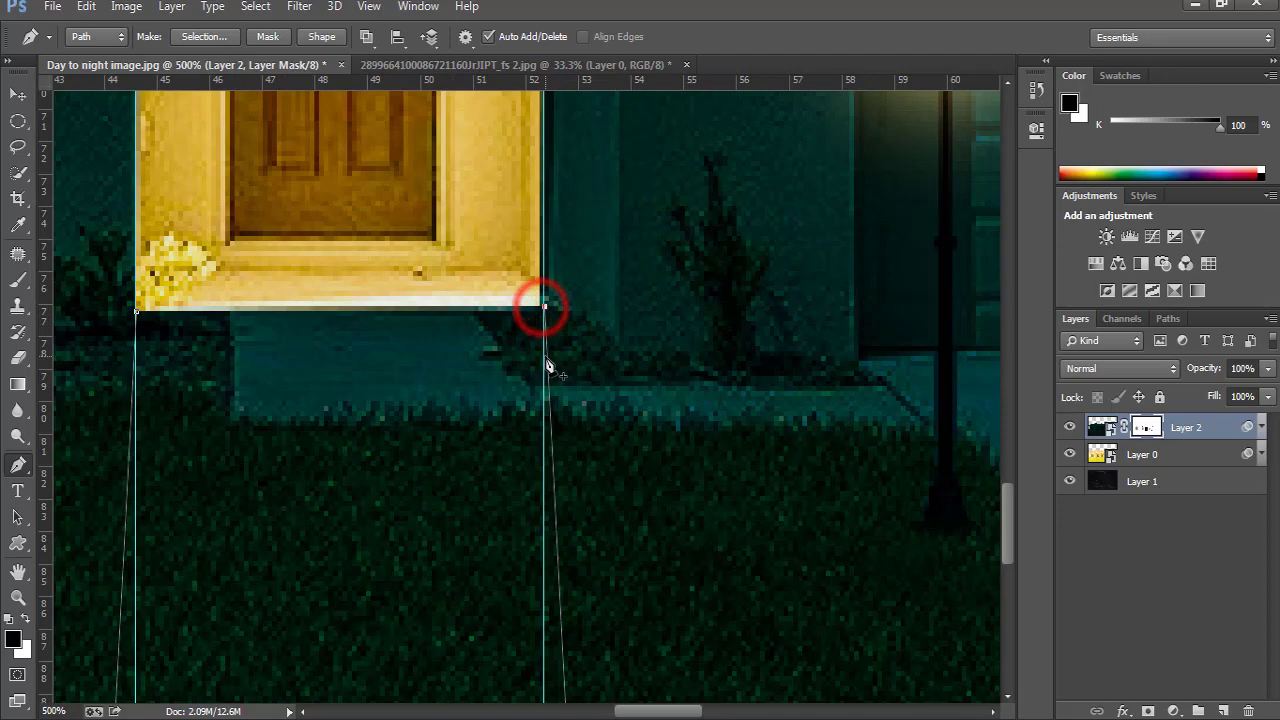
{"action": "left_click", "coordinate": [137, 308]}
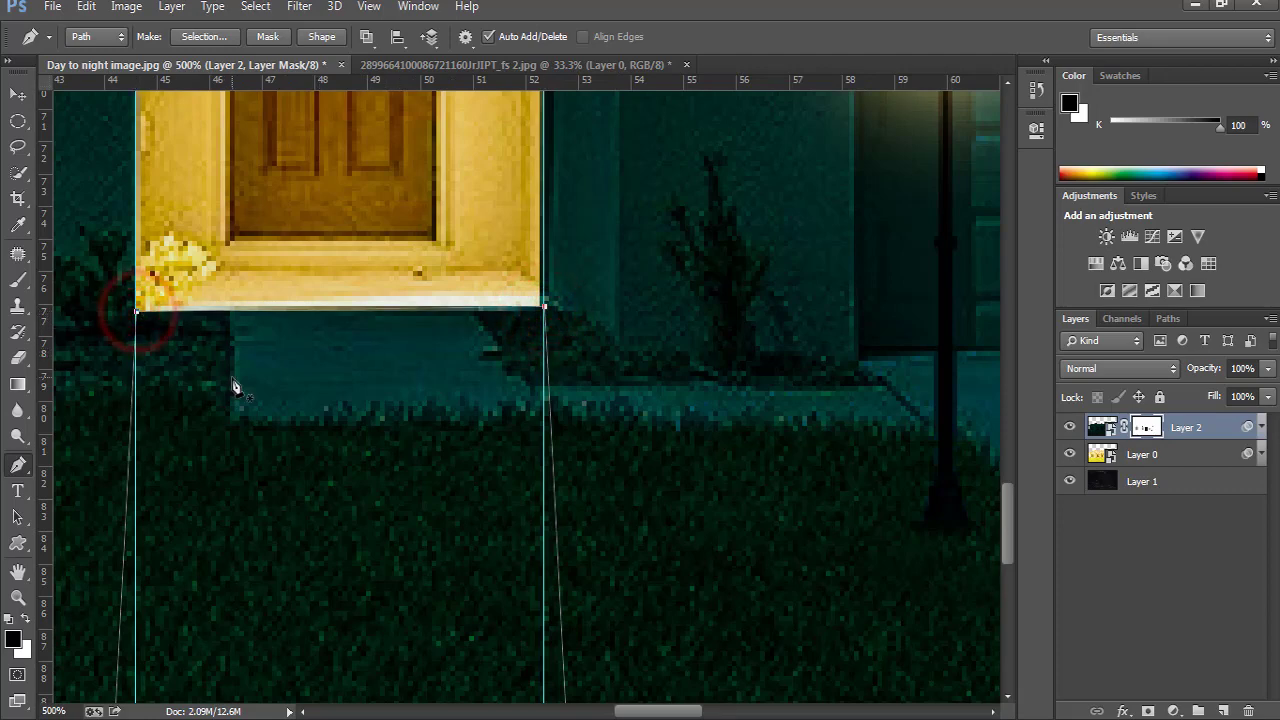
{"action": "key", "text": "ctrl+0"}
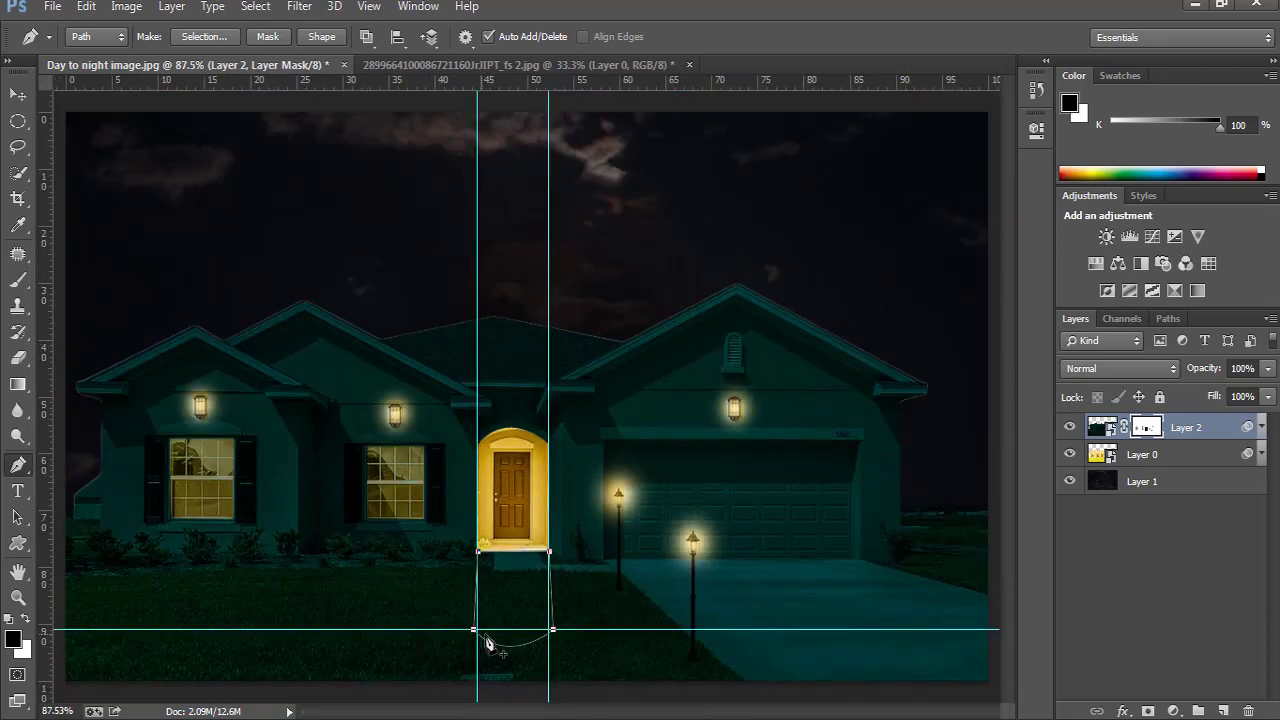
{"action": "scroll", "coordinate": [521, 652], "scroll_direction": "up", "scroll_amount": 3}
{"action": "left_click", "coordinate": [371, 302]}
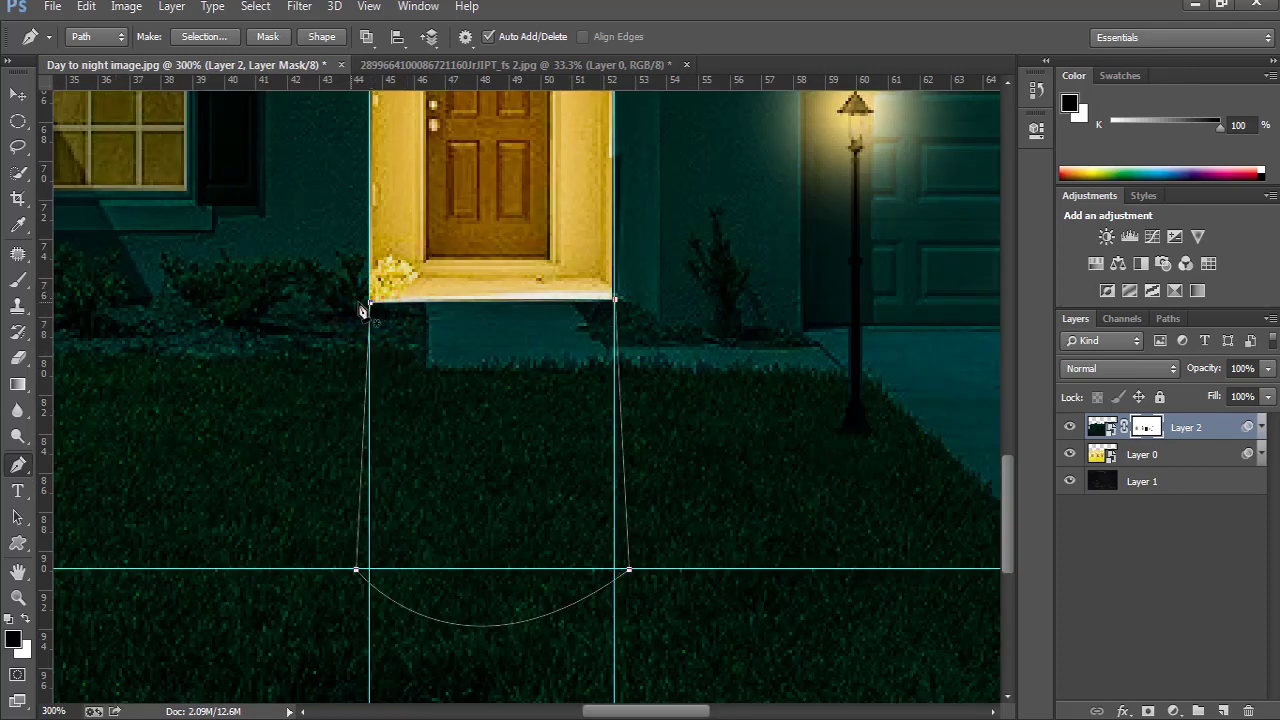
- Turn the closed path on the lawn in front of the doorway into a selection
{"action": "right_click", "coordinate": [449, 400]}
{"action": "left_click", "coordinate": [523, 320]}
{"action": "left_click", "coordinate": [734, 198]}
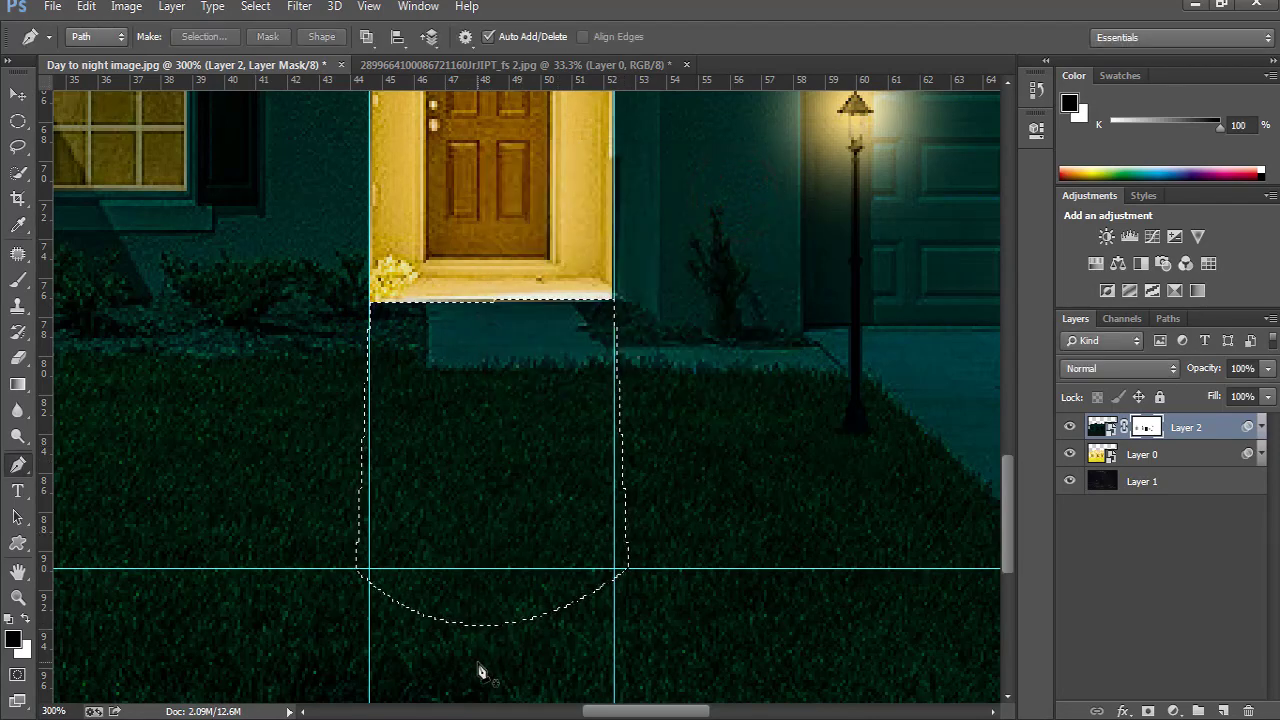
- Set the Brush tool to 70% opacity and paint black on Layer 2's mask across the selected walkway and lawn area
{"action": "key", "text": "ctrl+0"}
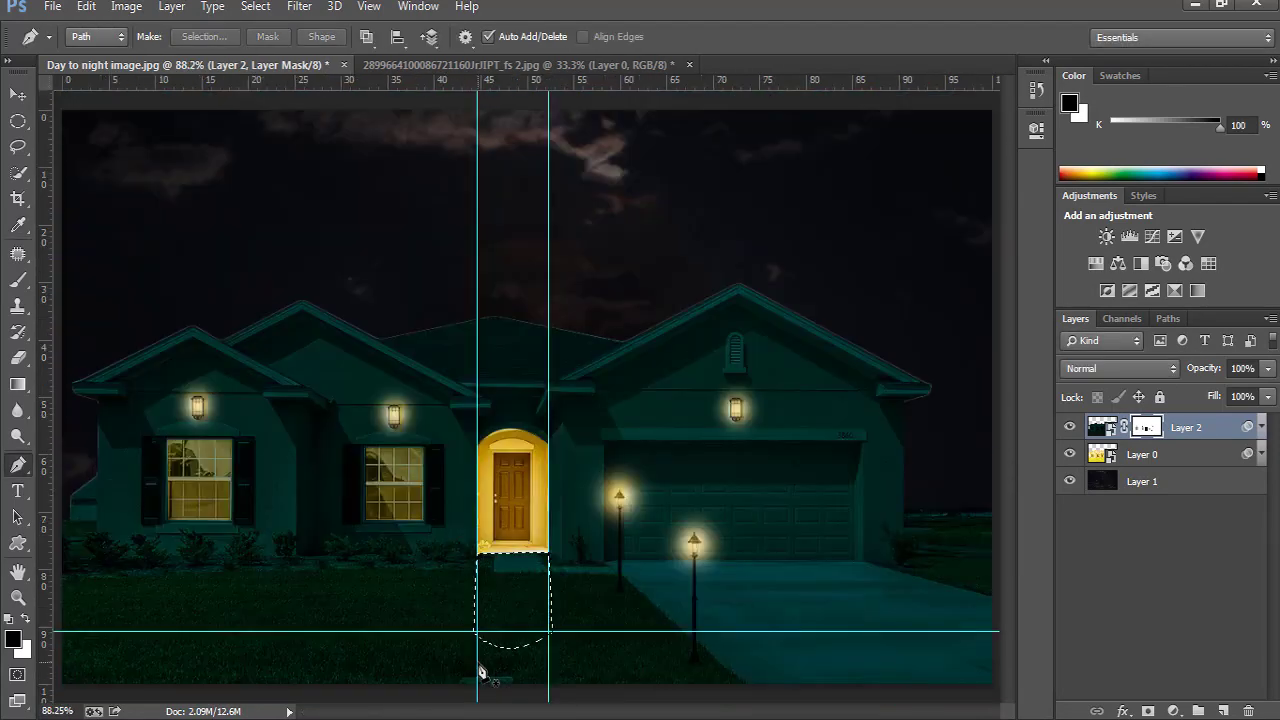
{"action": "key", "text": "b"}
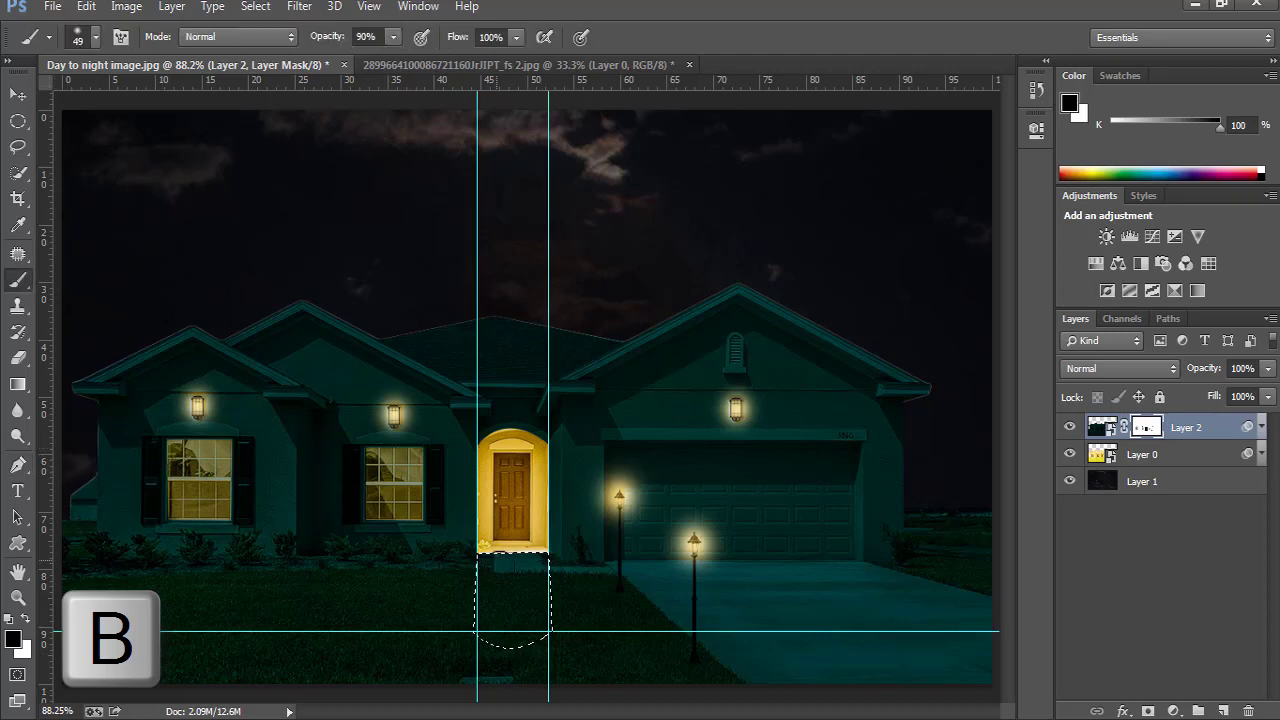
{"action": "left_click", "coordinate": [366, 37]}
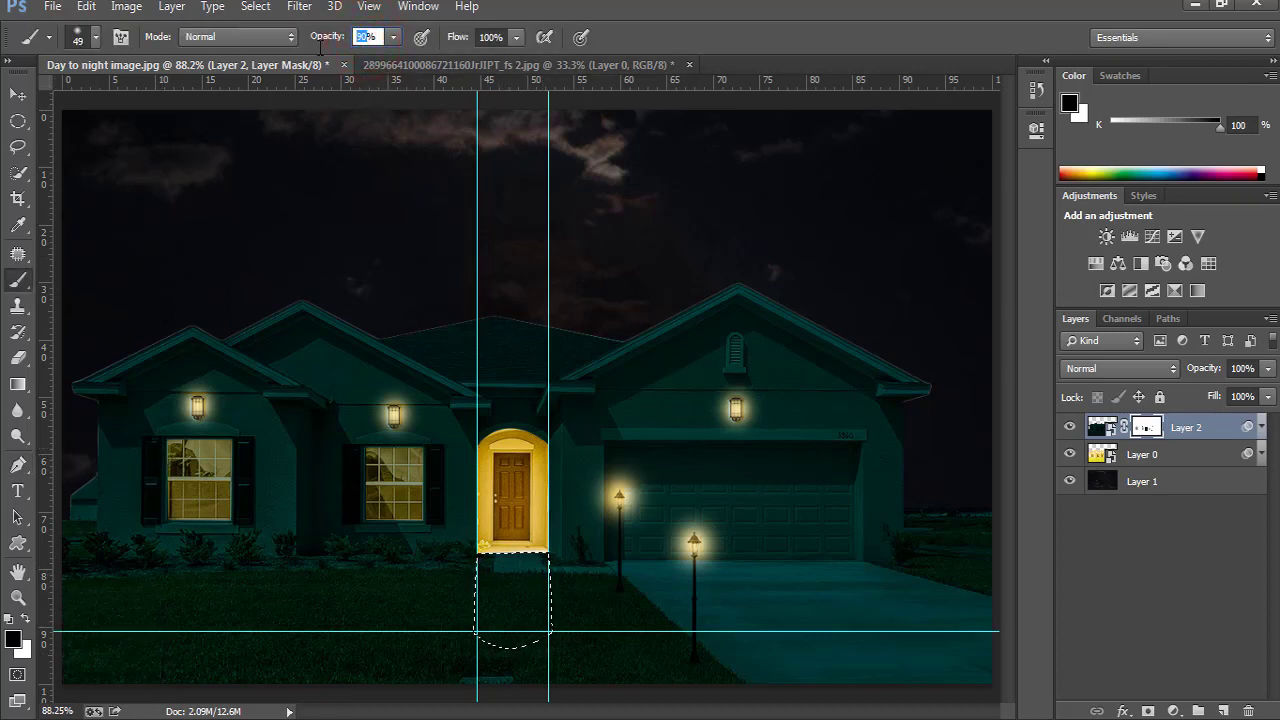
{"action": "type", "text": "70"}
{"action": "key", "text": "Return"}
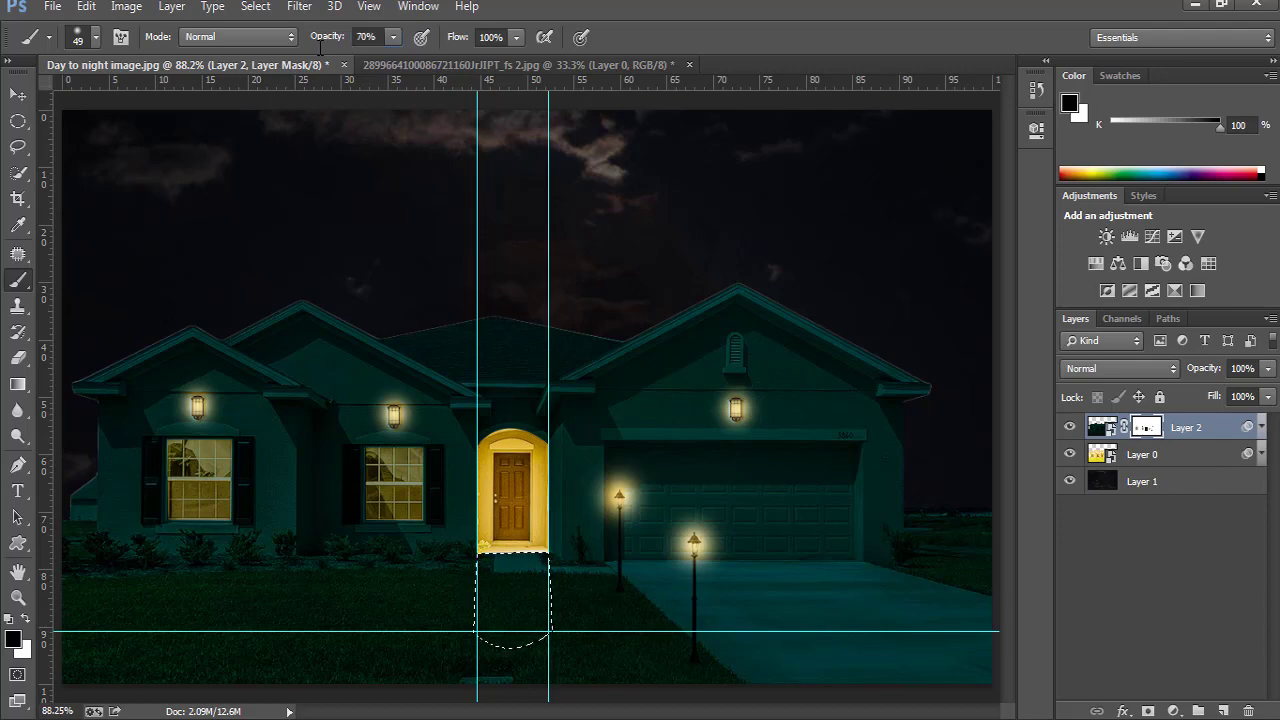
{"action": "left_click", "coordinate": [517, 572], "text": "ctrl"}
{"action": "left_click", "coordinate": [517, 572], "text": "ctrl"}
{"action": "left_click", "coordinate": [517, 572], "text": "ctrl"}
{"action": "left_click_drag", "start_coordinate": [511, 500], "coordinate": [490, 301]}
{"action": "mouse_move", "coordinate": [580, 325]}
{"action": "left_mouse_down"}
{"action": "mouse_move", "coordinate": [514, 370]}
{"action": "mouse_move", "coordinate": [427, 370]}
{"action": "mouse_move", "coordinate": [439, 357]}
{"action": "mouse_move", "coordinate": [392, 367]}
{"action": "mouse_move", "coordinate": [362, 340]}
{"action": "mouse_move", "coordinate": [495, 418]}
{"action": "mouse_move", "coordinate": [503, 466]}
{"action": "mouse_move", "coordinate": [317, 510]}
{"action": "mouse_move", "coordinate": [380, 545]}
{"action": "mouse_move", "coordinate": [436, 566]}
{"action": "mouse_move", "coordinate": [550, 547]}
{"action": "mouse_move", "coordinate": [582, 506]}
{"action": "mouse_move", "coordinate": [431, 571]}
{"action": "mouse_move", "coordinate": [551, 550]}
{"action": "mouse_move", "coordinate": [584, 456]}
{"action": "mouse_move", "coordinate": [579, 409]}
{"action": "mouse_move", "coordinate": [553, 392]}
{"action": "mouse_move", "coordinate": [406, 384]}
{"action": "mouse_move", "coordinate": [360, 447]}
{"action": "mouse_move", "coordinate": [357, 530]}
{"action": "left_mouse_up"}
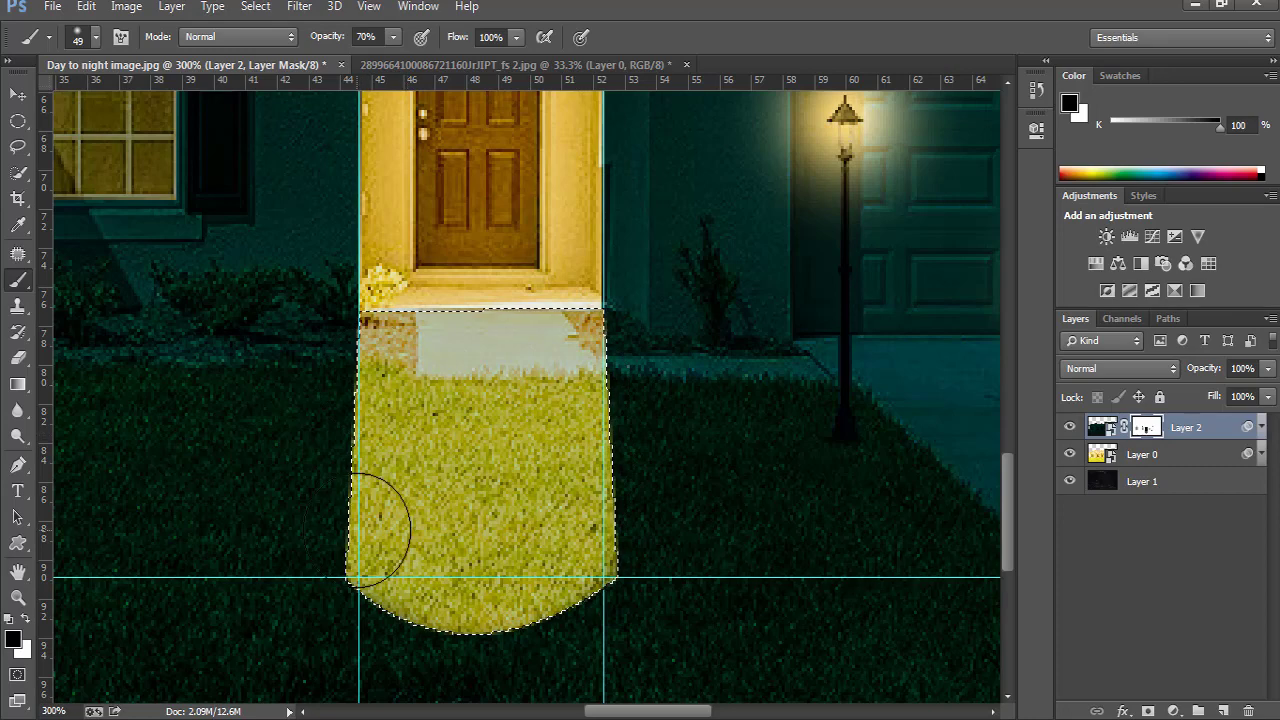
- Deselect the painted lawn area and hide the guides
{"action": "key", "text": "ctrl+d"}
{"action": "key", "text": "ctrl+0"}
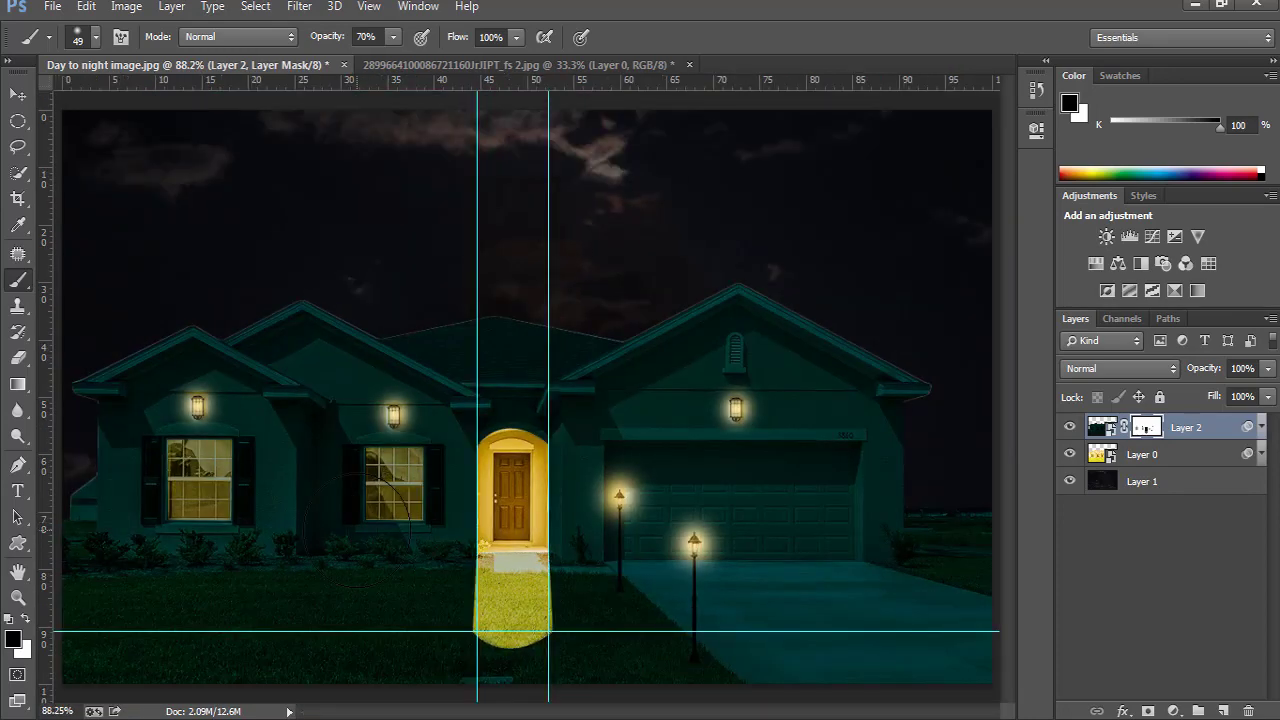
{"action": "key", "text": "ctrl+semicolon"}
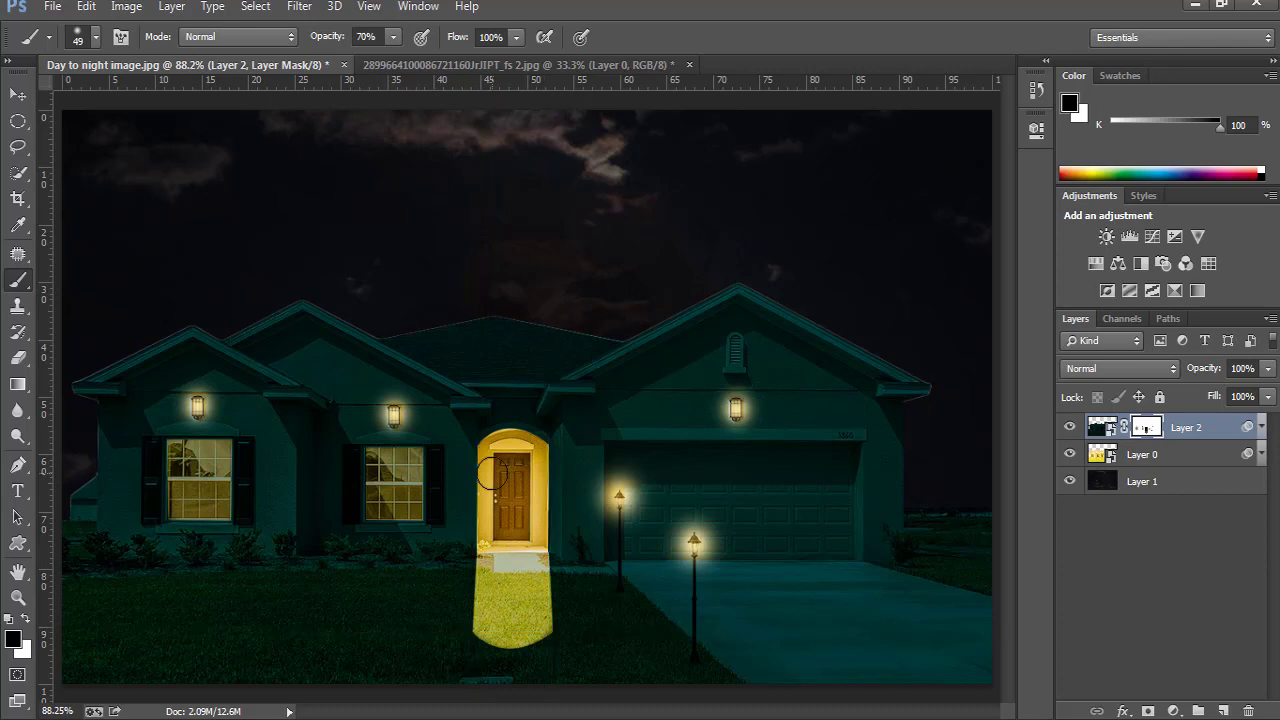